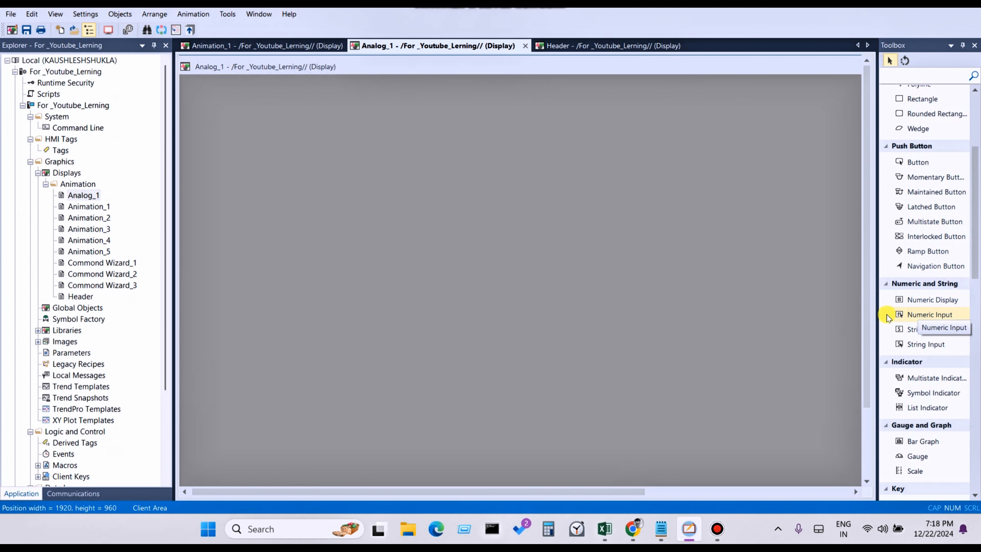
# Step: Draw a numeric input about 121 wide and 27 high on the Analog_1 display and accept its default properties
pyautogui.click(907, 315)
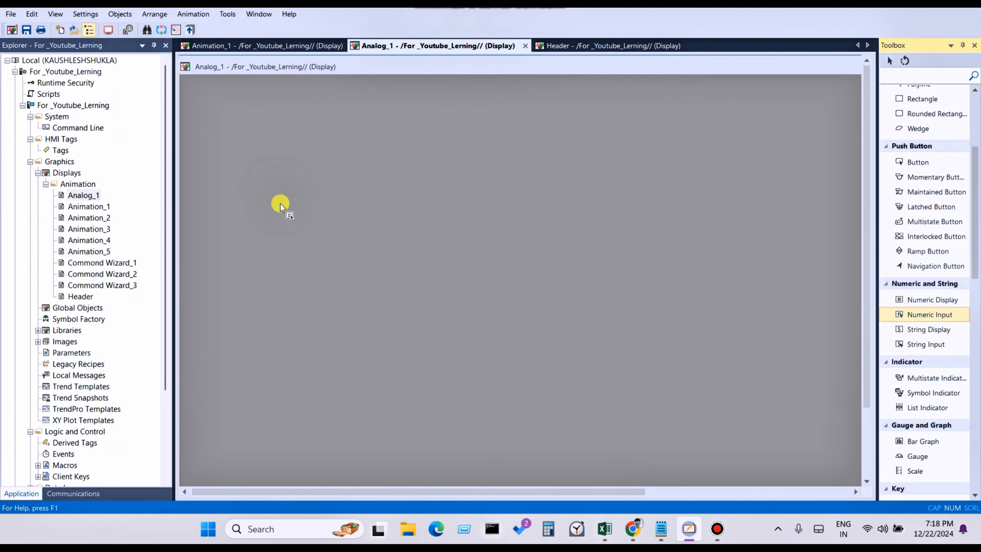
pyautogui.moveTo(280, 205); pyautogui.dragTo(341, 221)
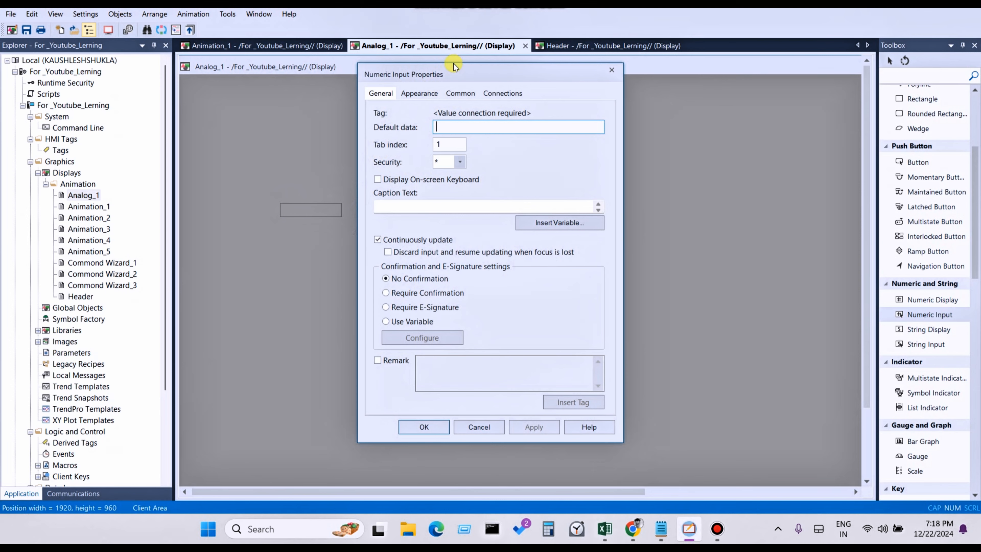
pyautogui.moveTo(456, 74); pyautogui.dragTo(530, 175)
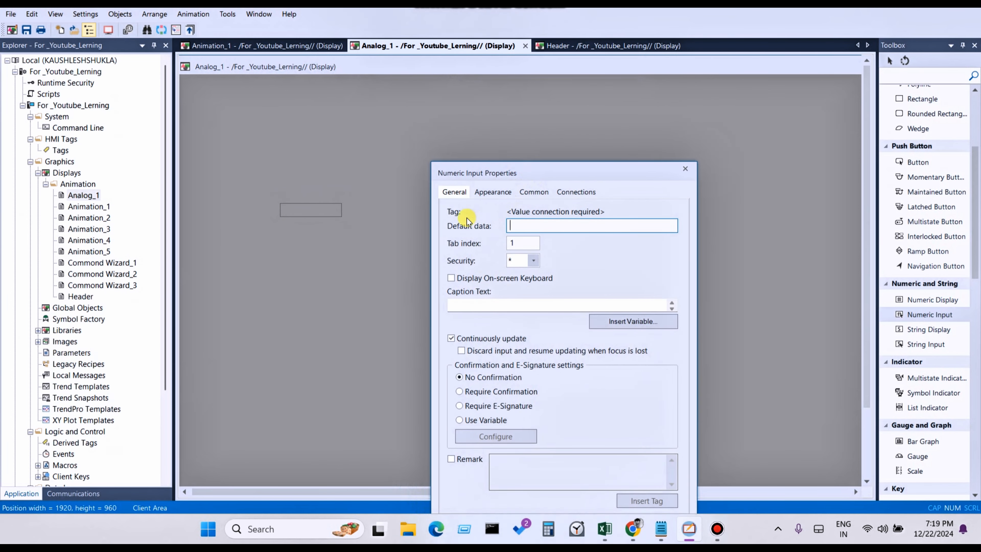
pyautogui.click(514, 225)
pyautogui.click(524, 243)
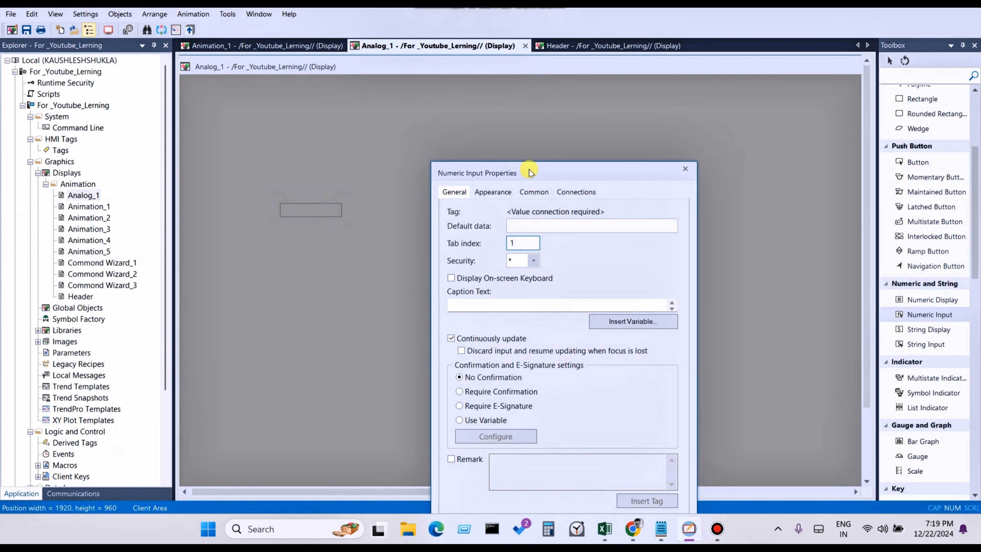
pyautogui.moveTo(530, 172); pyautogui.dragTo(560, 127)
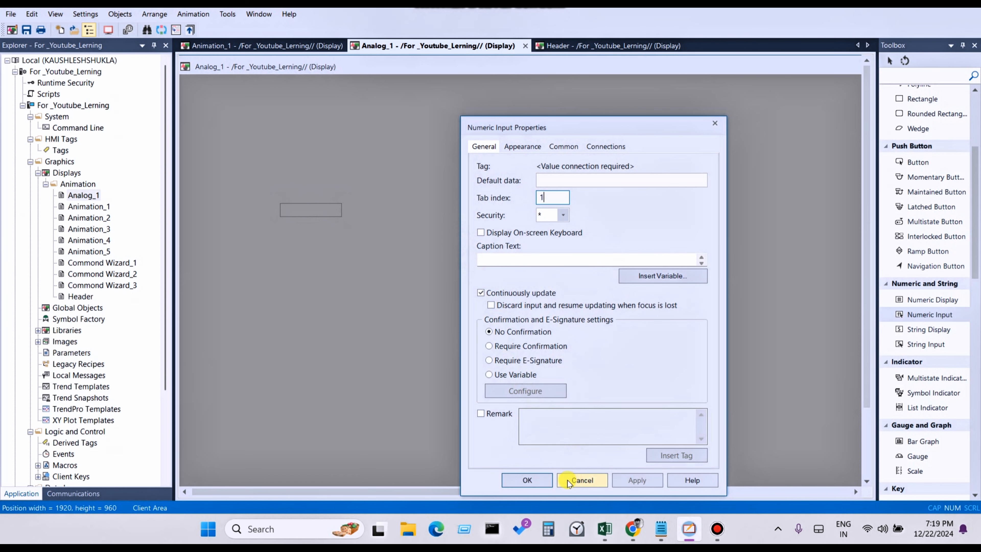
pyautogui.click(529, 480)
# Step: Open the properties of the numeric input placed on the Analog_1 display
pyautogui.doubleClick(336, 210)
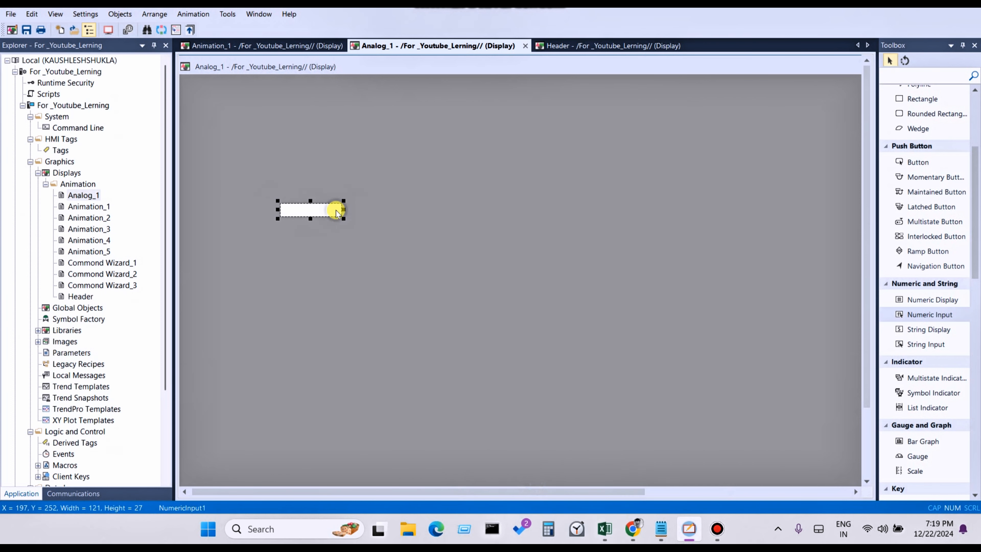
pyautogui.moveTo(460, 83); pyautogui.dragTo(567, 182)
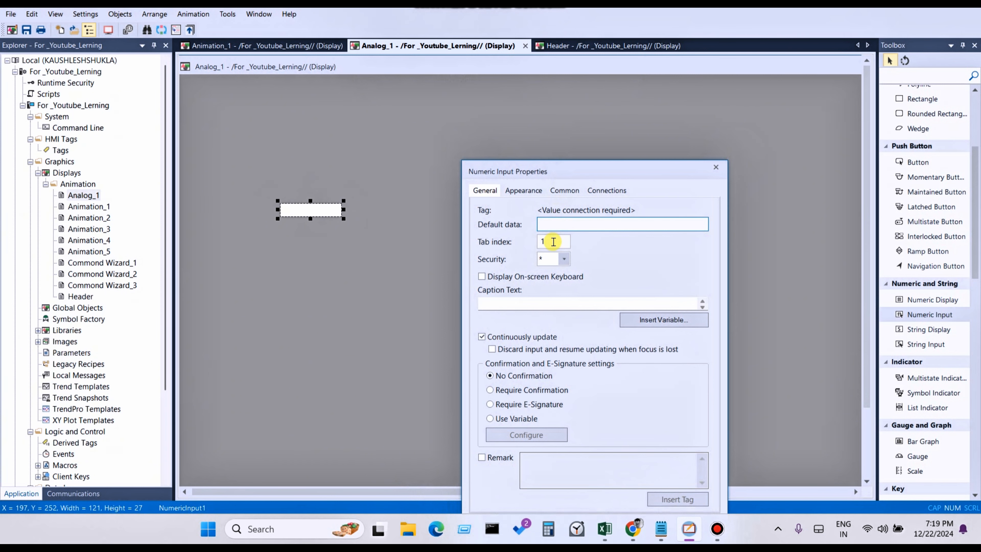
pyautogui.moveTo(547, 169); pyautogui.dragTo(563, 115)
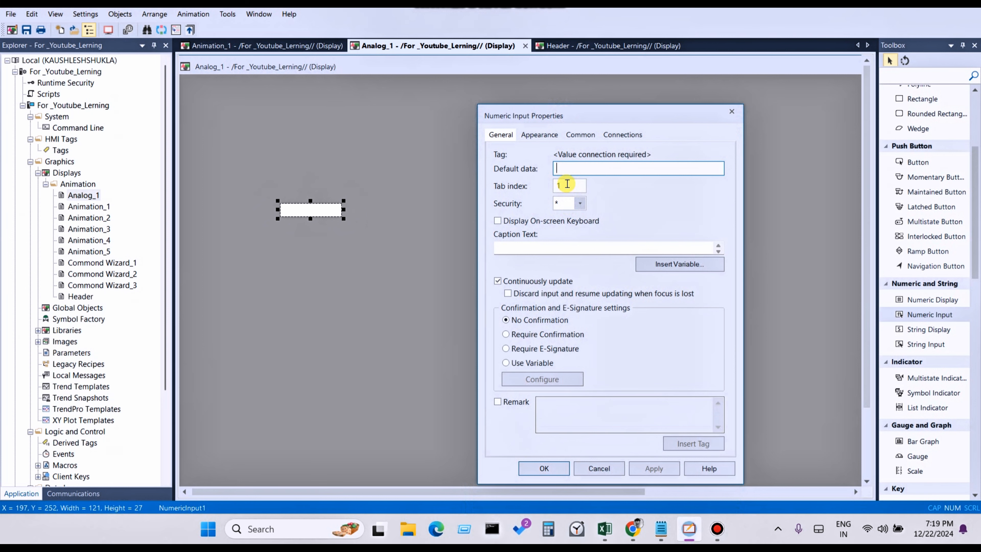
pyautogui.moveTo(546, 116); pyautogui.dragTo(545, 168)
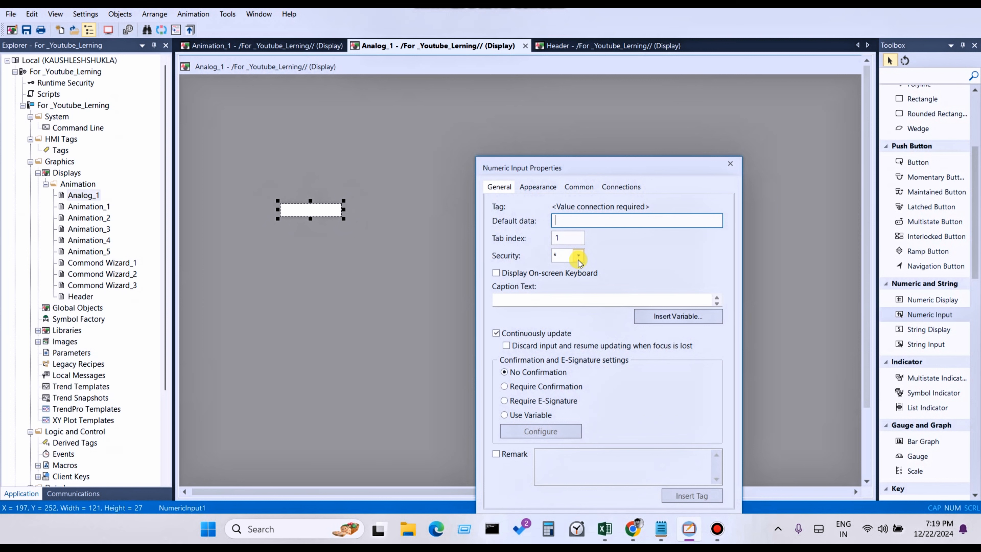
pyautogui.click(578, 255)
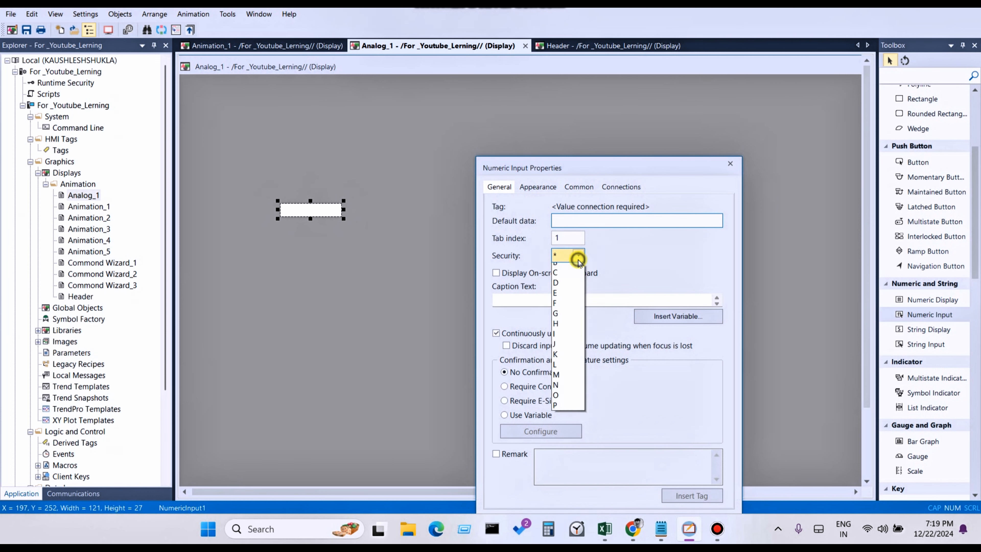
pyautogui.click(561, 283)
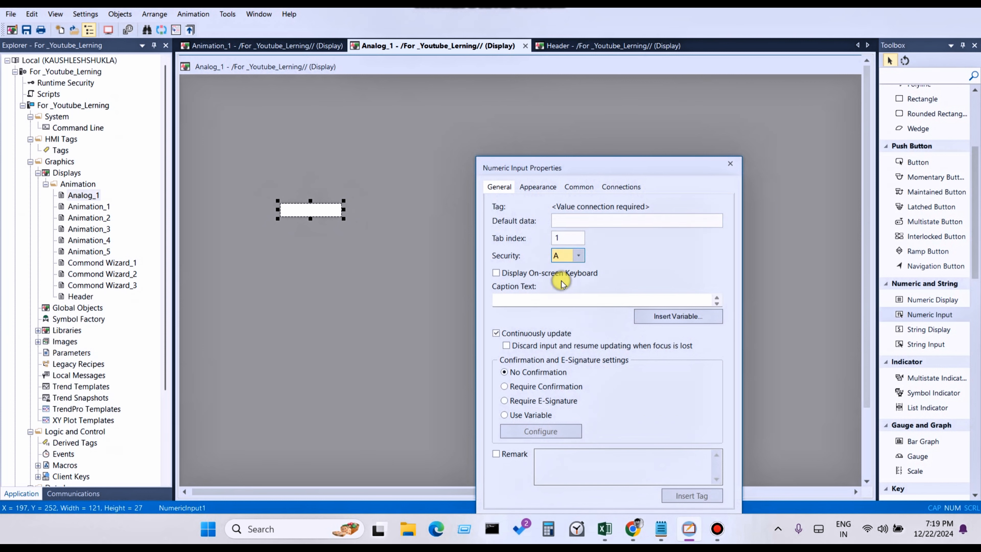
pyautogui.click(580, 256)
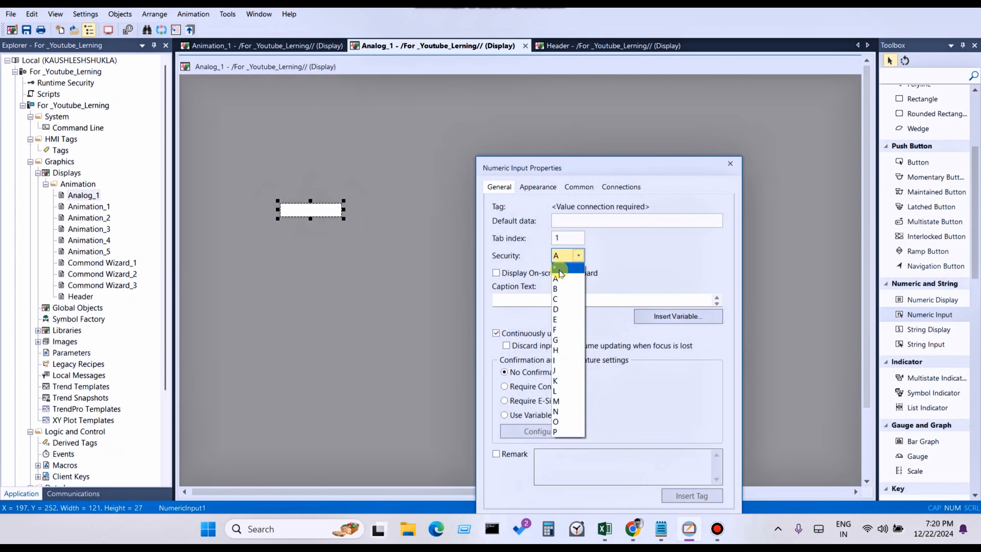
pyautogui.click(560, 271)
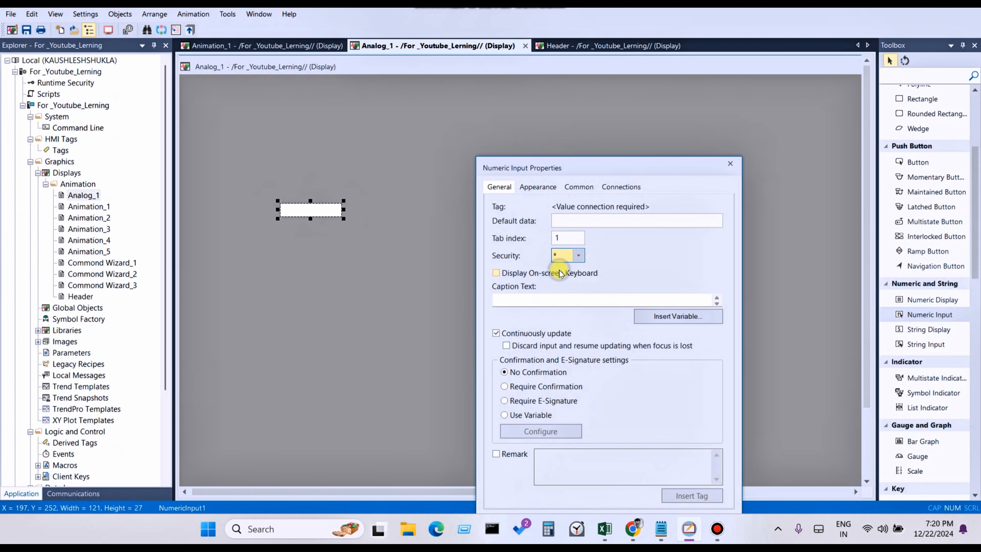
# Step: Enable the on-screen keyboard for the numeric input and set its caption text to "Analog Input 1"
pyautogui.click(498, 273)
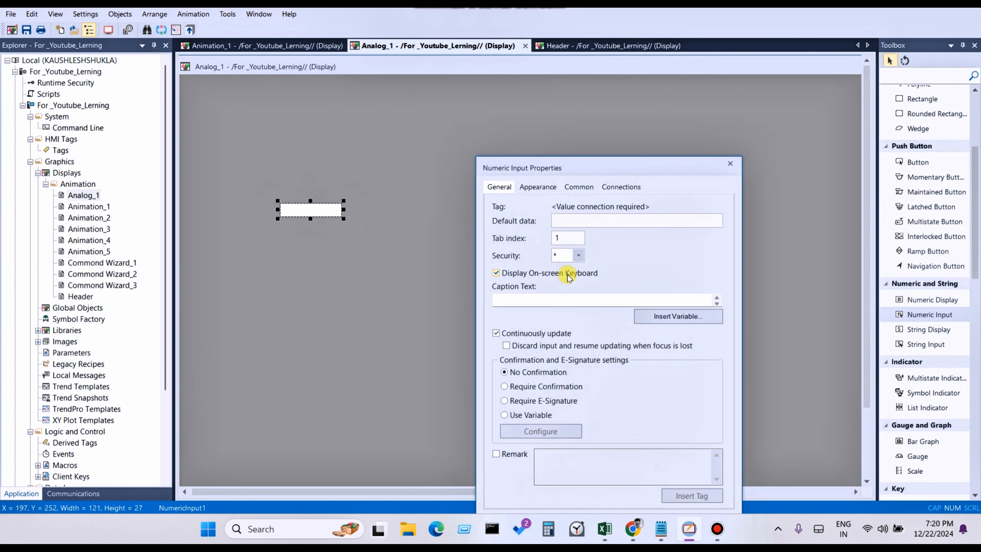
pyautogui.click(537, 300)
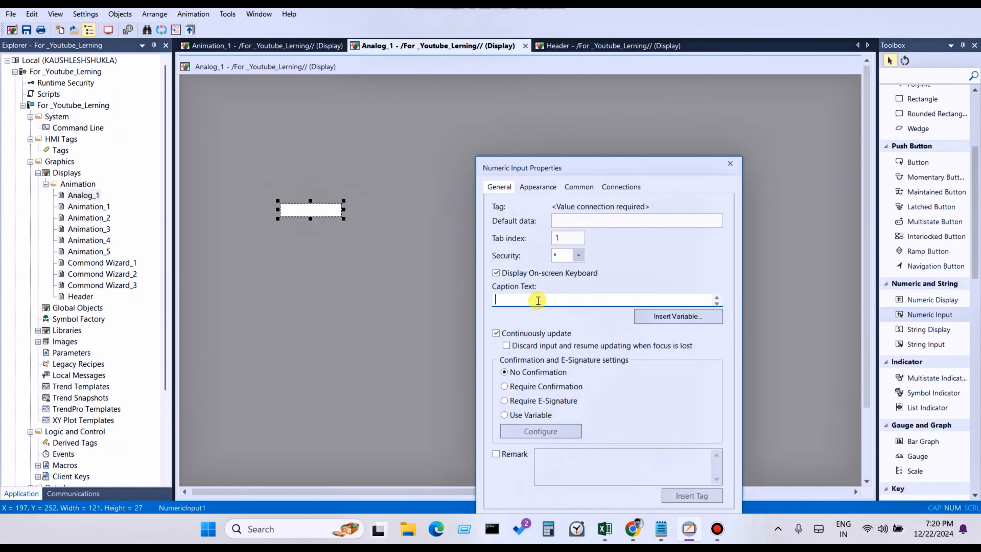
pyautogui.write('Analog Input 1')
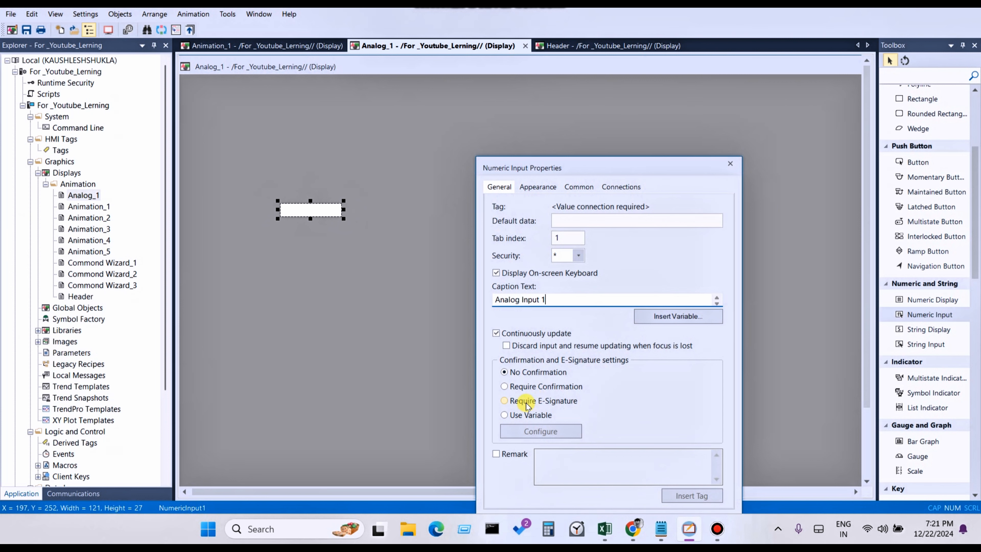
# Step: Set the numeric input to Require Confirmation and open the configuration of its confirmation window
pyautogui.click(522, 417)
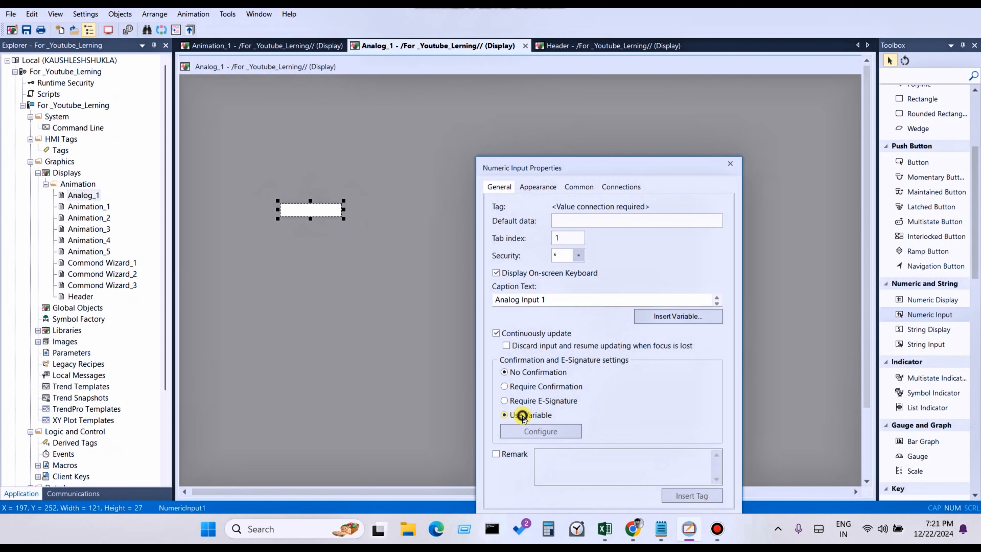
pyautogui.click(524, 374)
pyautogui.click(529, 387)
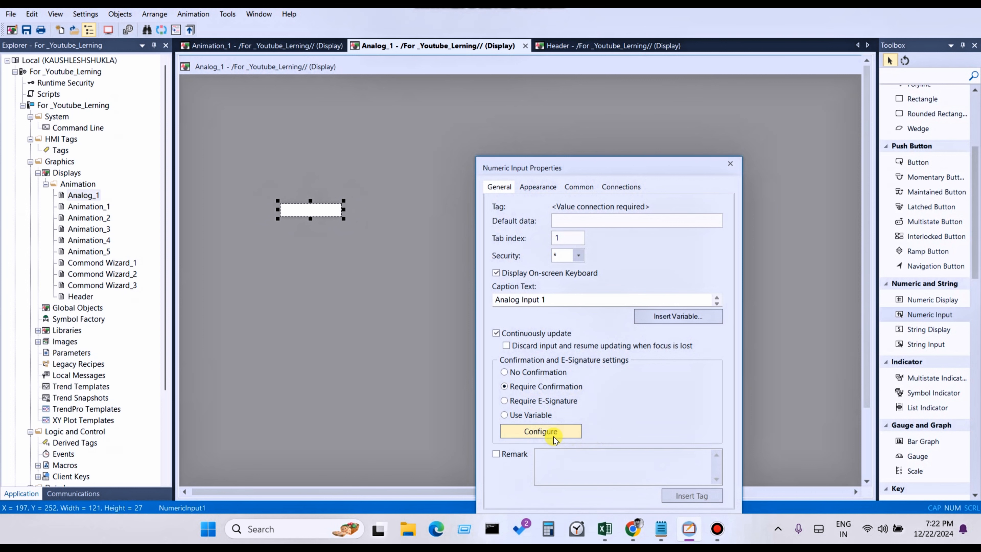
pyautogui.click(548, 432)
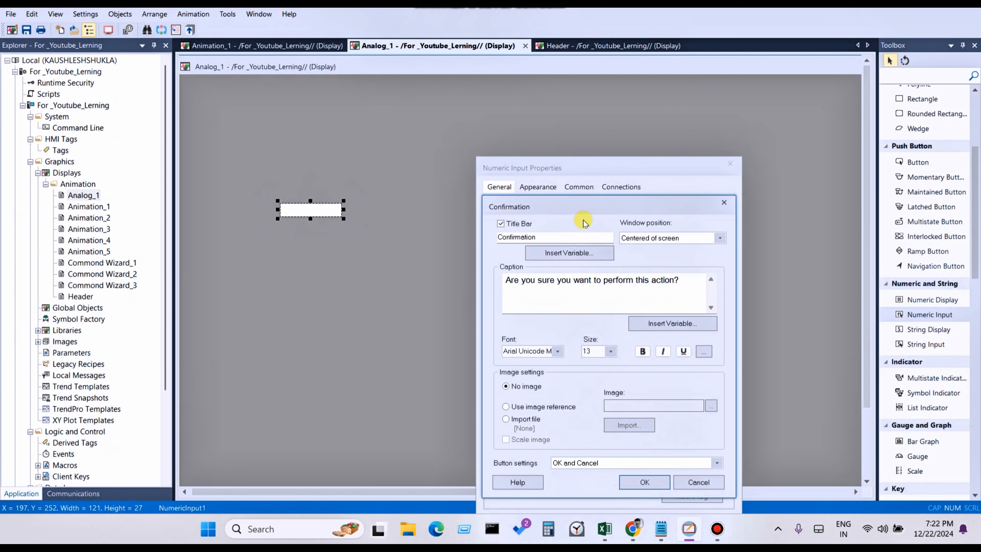
pyautogui.moveTo(589, 207); pyautogui.dragTo(572, 167)
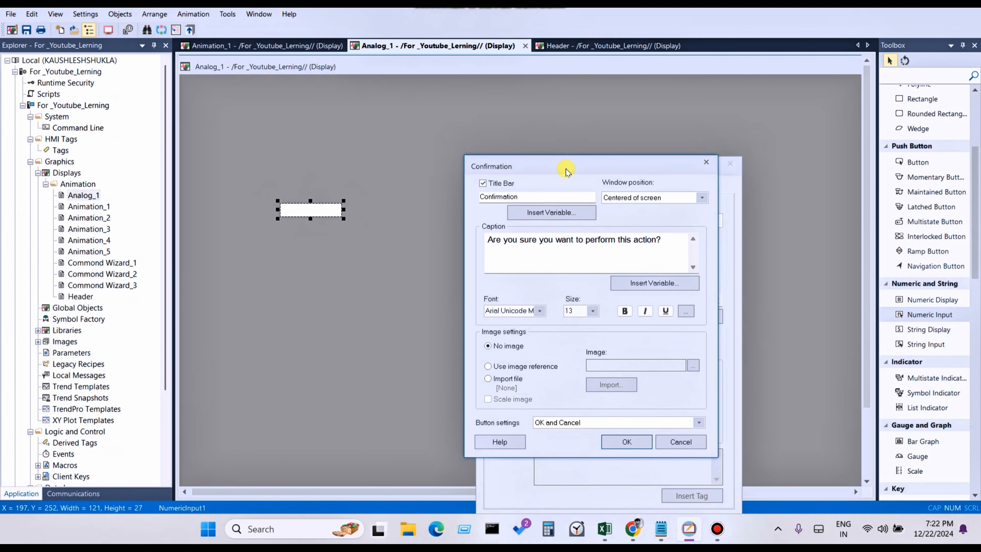
# Step: Examine the position options for the confirmation window and choose Centered of screen
pyautogui.click(538, 198)
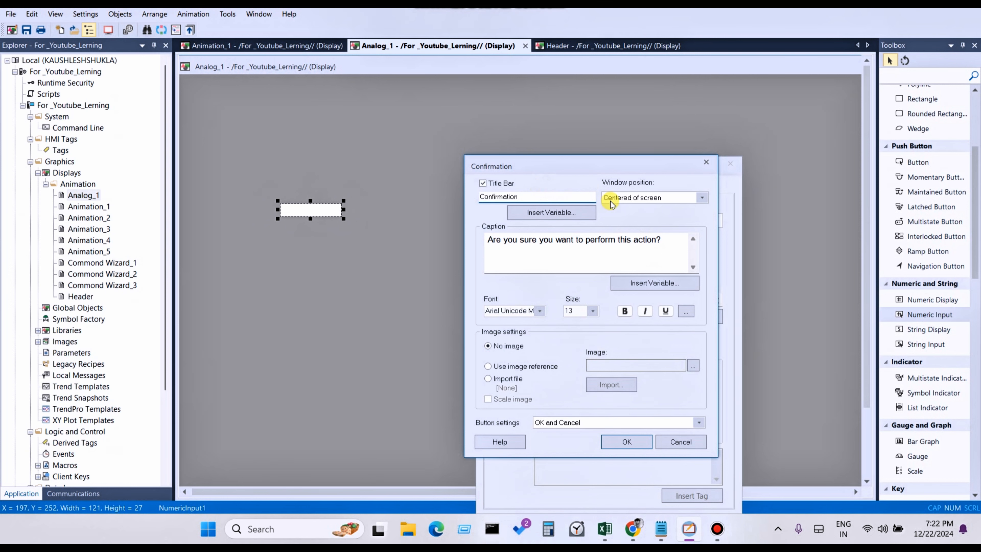
pyautogui.click(670, 200)
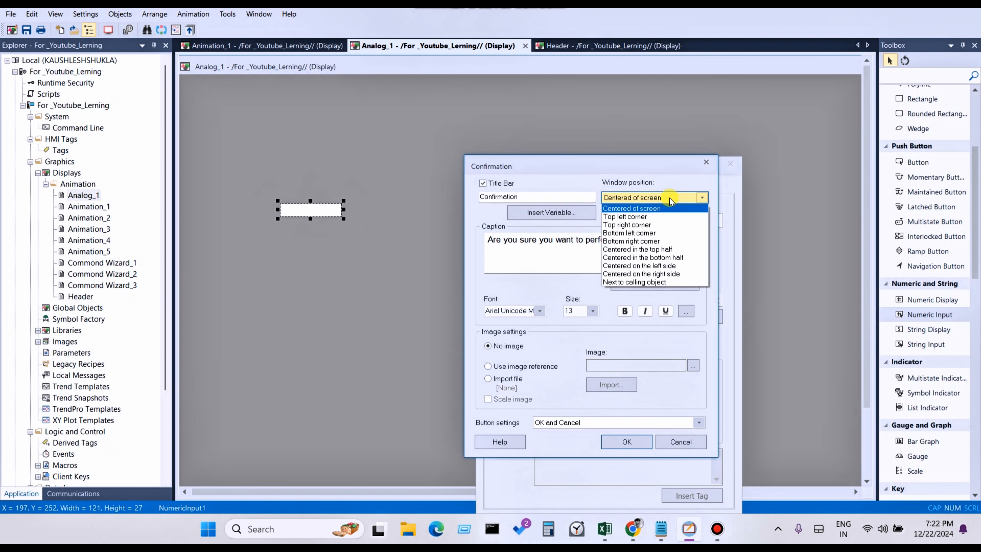
pyautogui.click(655, 169)
pyautogui.moveTo(648, 166); pyautogui.dragTo(652, 195)
pyautogui.click(664, 232)
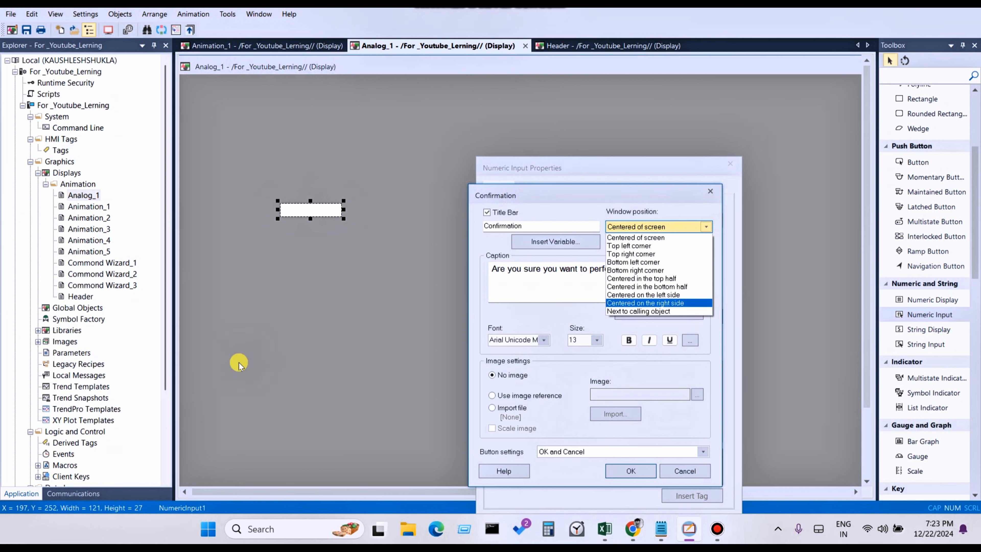
pyautogui.press('Up')
pyautogui.click(639, 238)
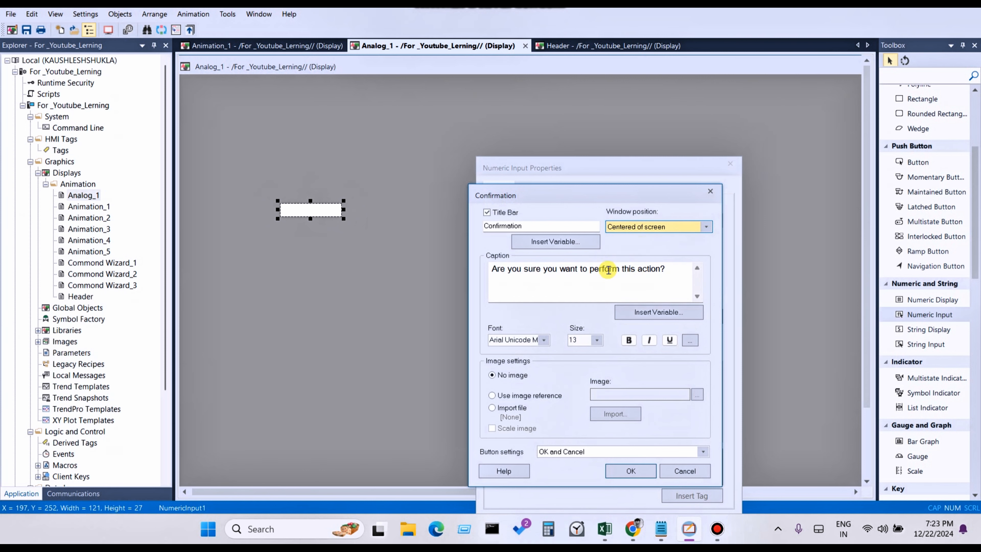
pyautogui.moveTo(674, 269); pyautogui.dragTo(489, 270)
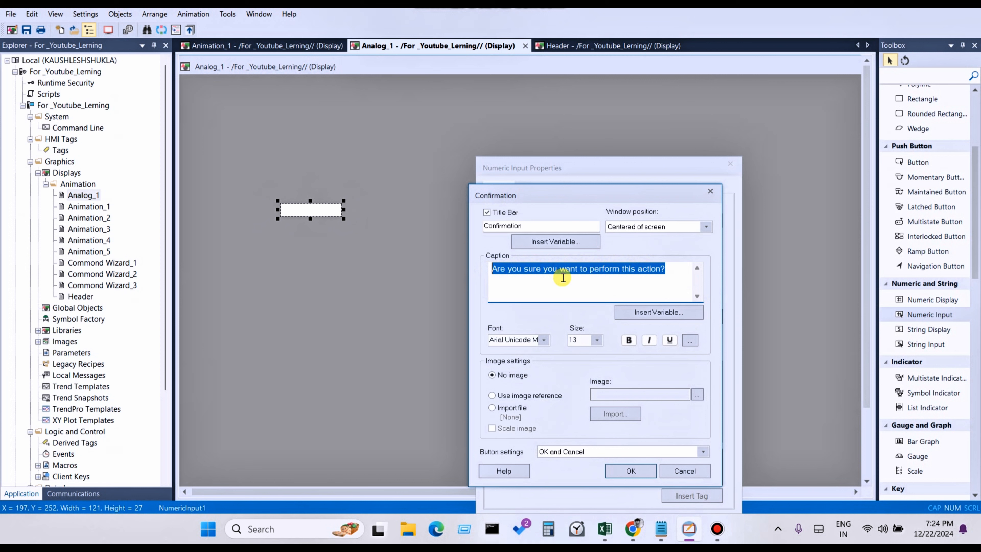
pyautogui.click(610, 290)
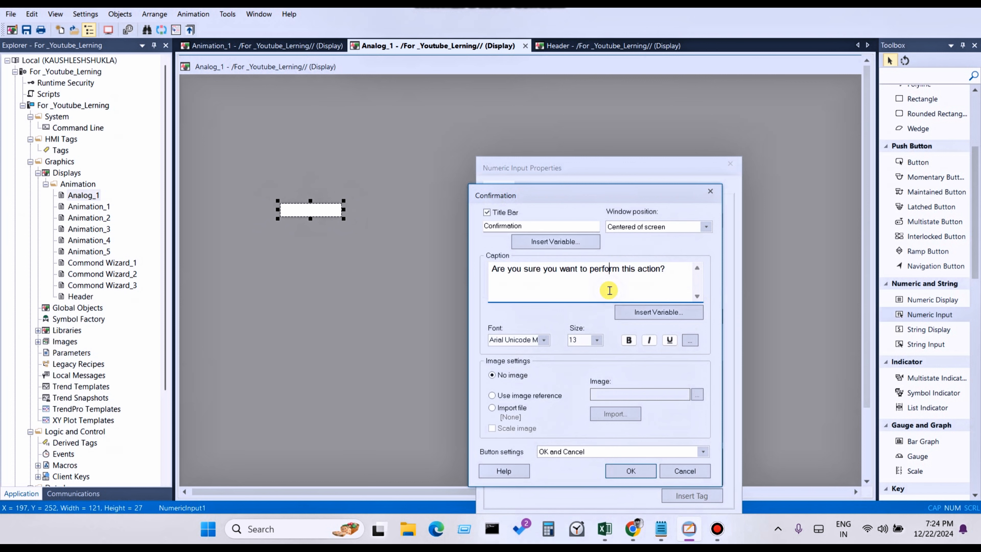
pyautogui.click(680, 271)
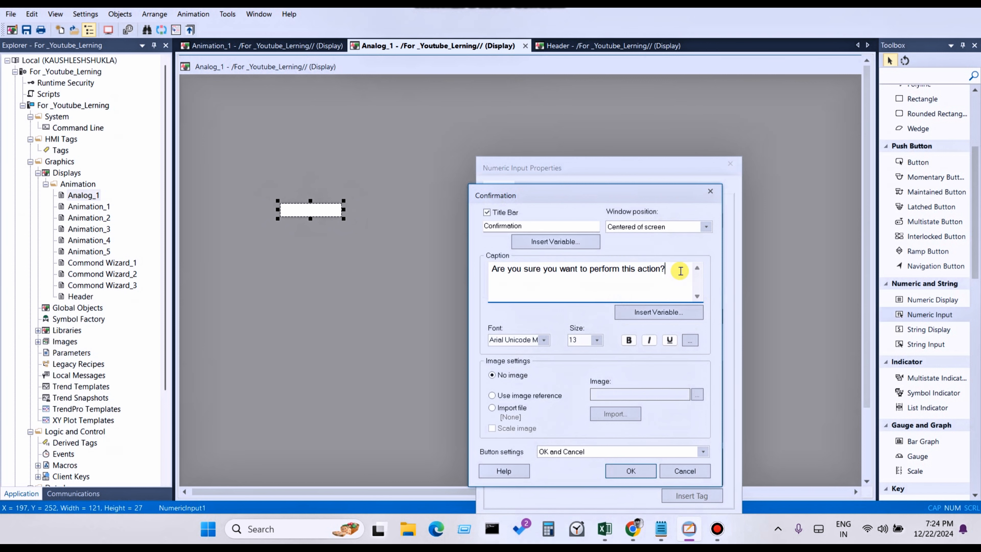
pyautogui.moveTo(681, 271); pyautogui.dragTo(490, 272)
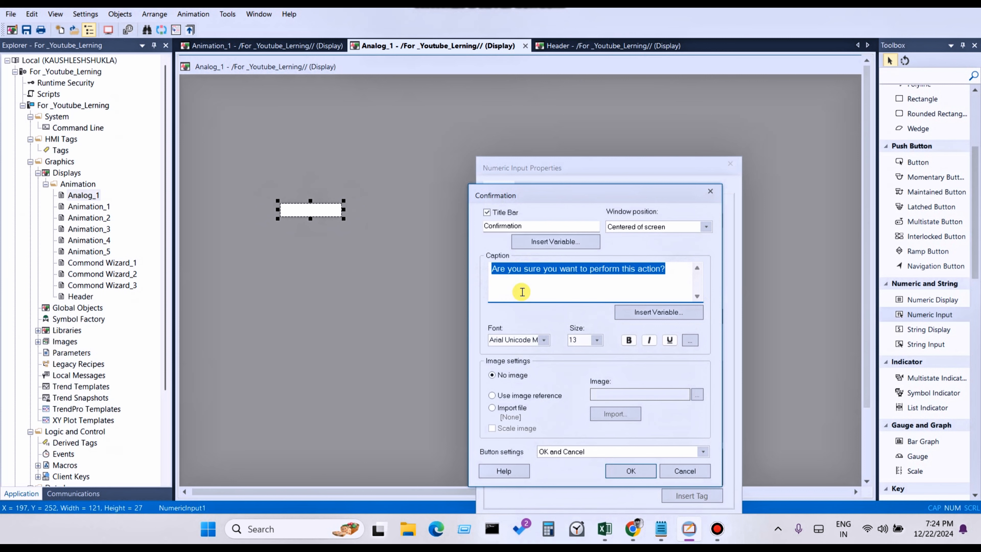
pyautogui.click(687, 271)
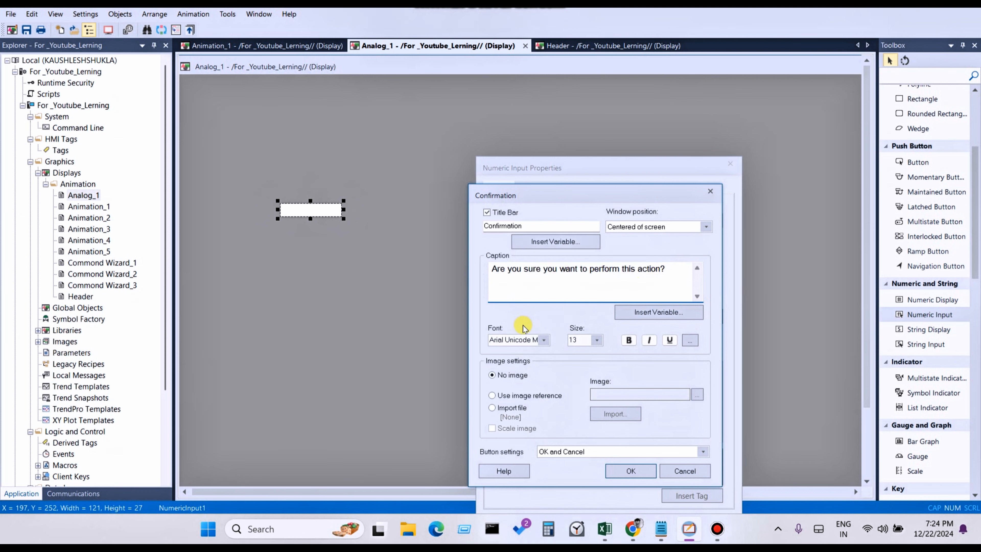
# Step: Set the confirmation caption's font to Rockwell Condensed and accept the confirmation settings
pyautogui.click(541, 341)
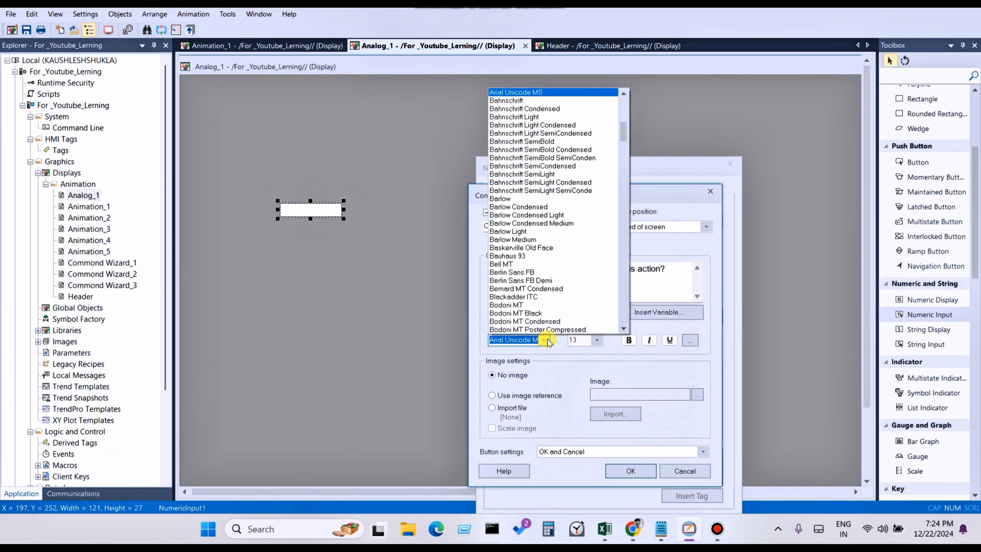
pyautogui.press('r')
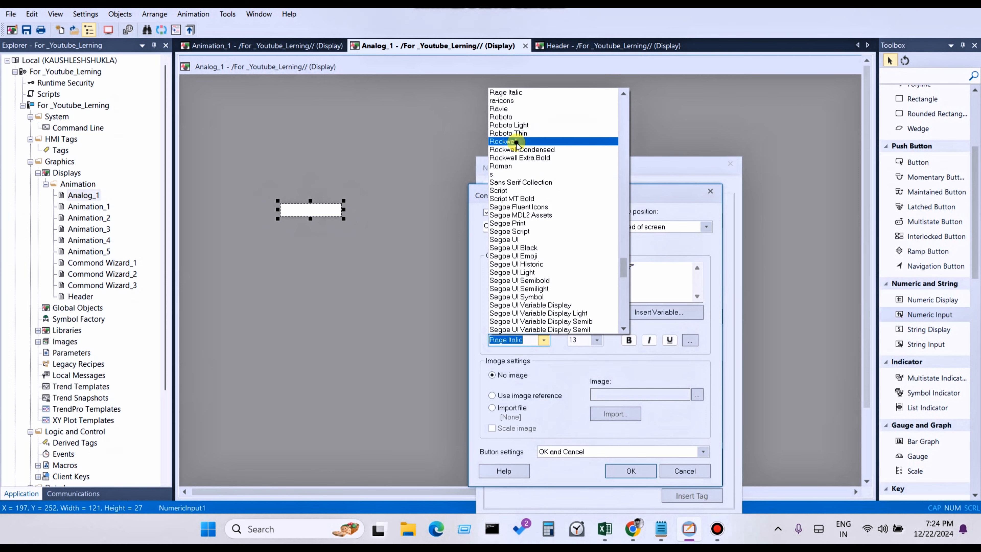
pyautogui.click(541, 141)
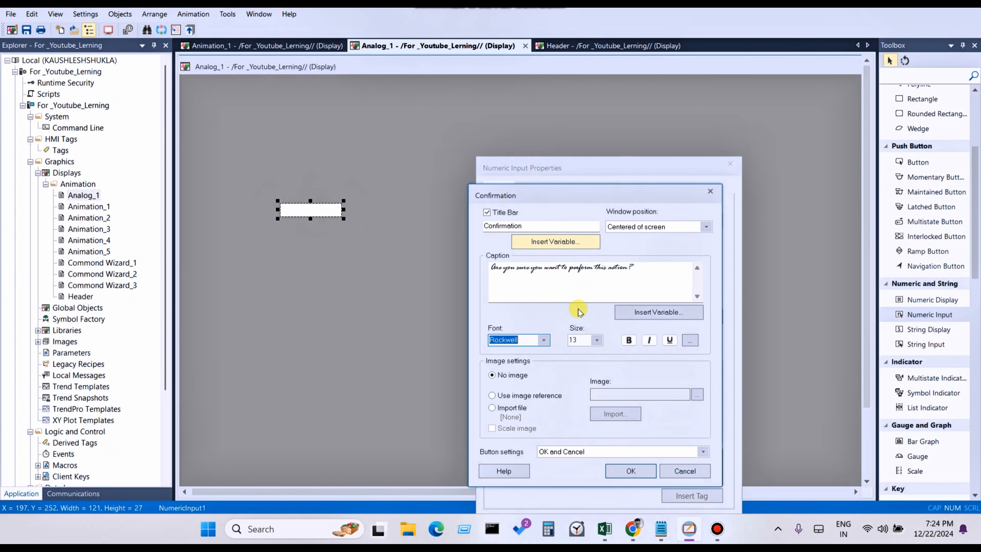
pyautogui.click(538, 340)
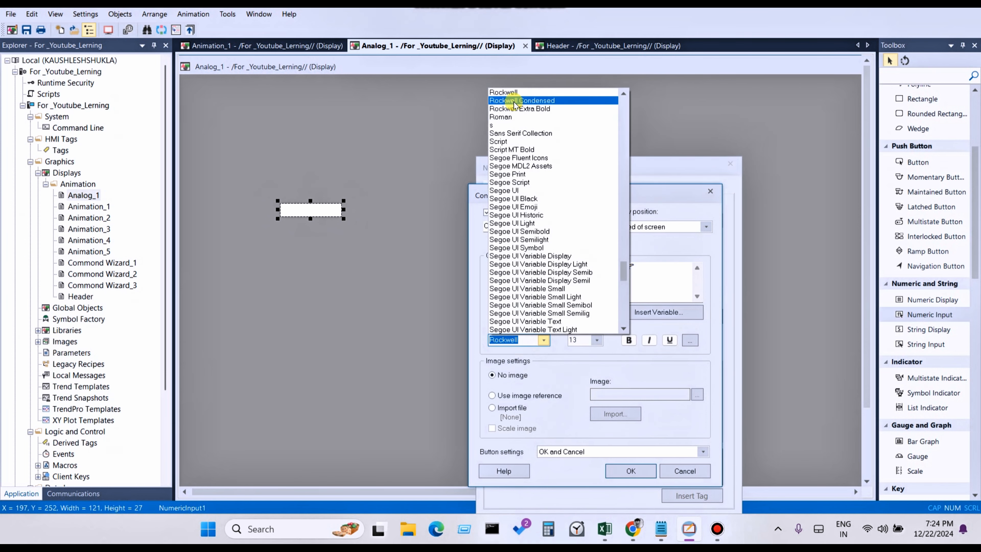
pyautogui.click(522, 101)
pyautogui.click(618, 470)
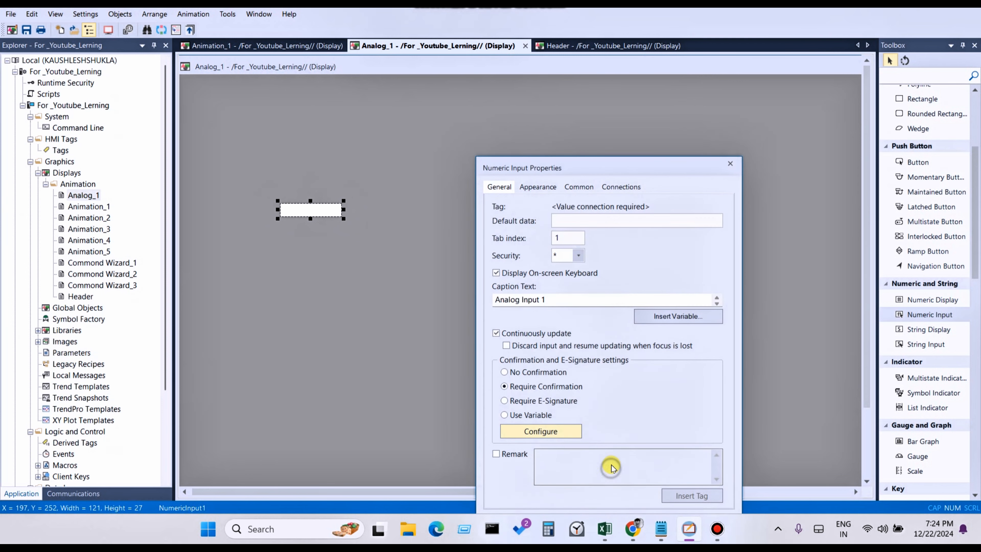
# Step: Change the confirmation caption's font to Rockwell and accept the confirmation settings
pyautogui.click(545, 429)
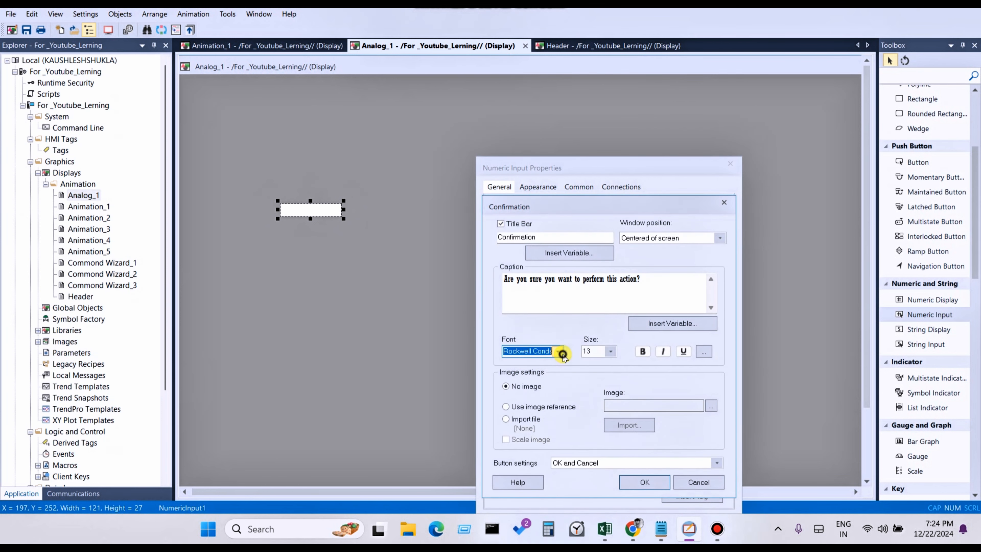
pyautogui.click(560, 352)
pyautogui.scroll(7, 557, 218)
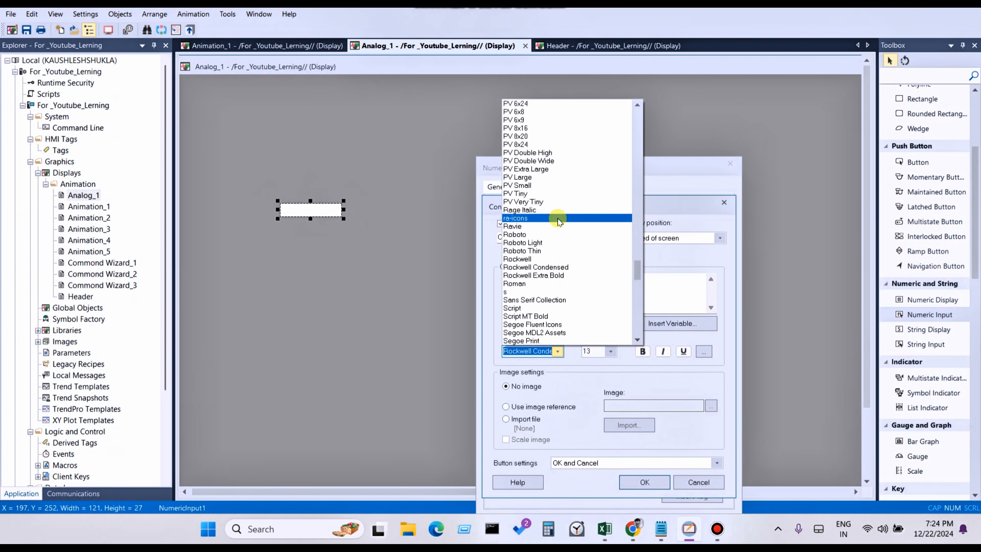
pyautogui.click(541, 259)
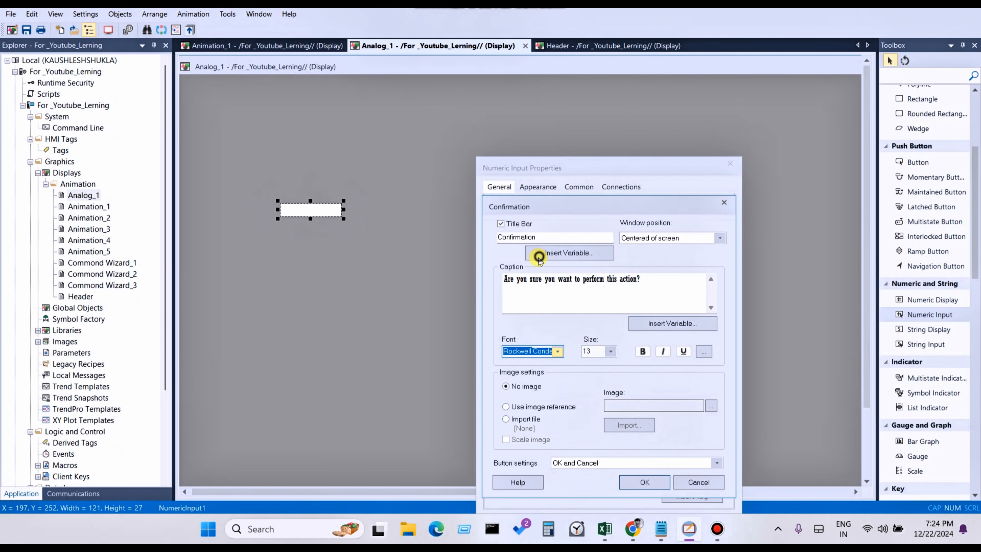
pyautogui.click(631, 488)
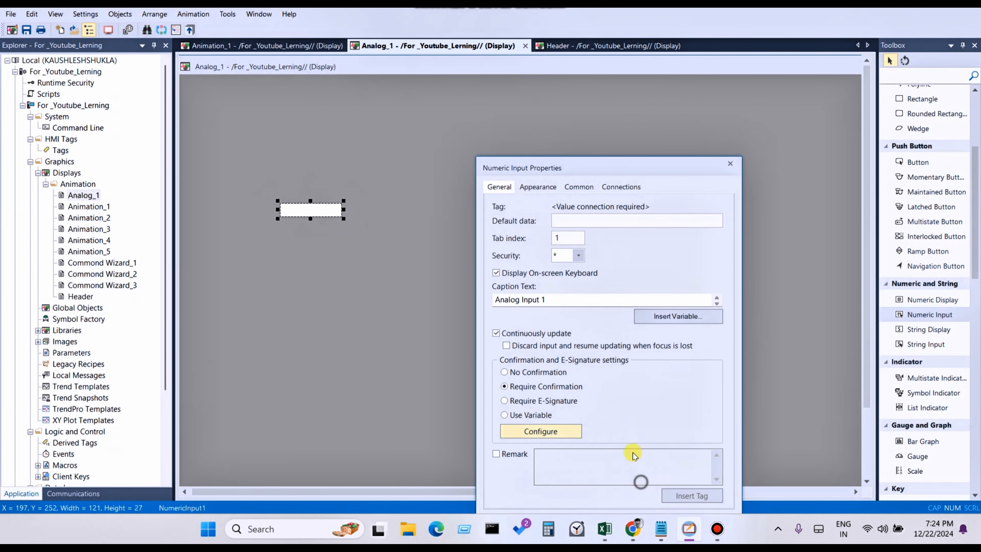
# Step: Reopen the confirmation configuration, make its caption bold at size 12, and accept the detailed font settings
pyautogui.click(536, 430)
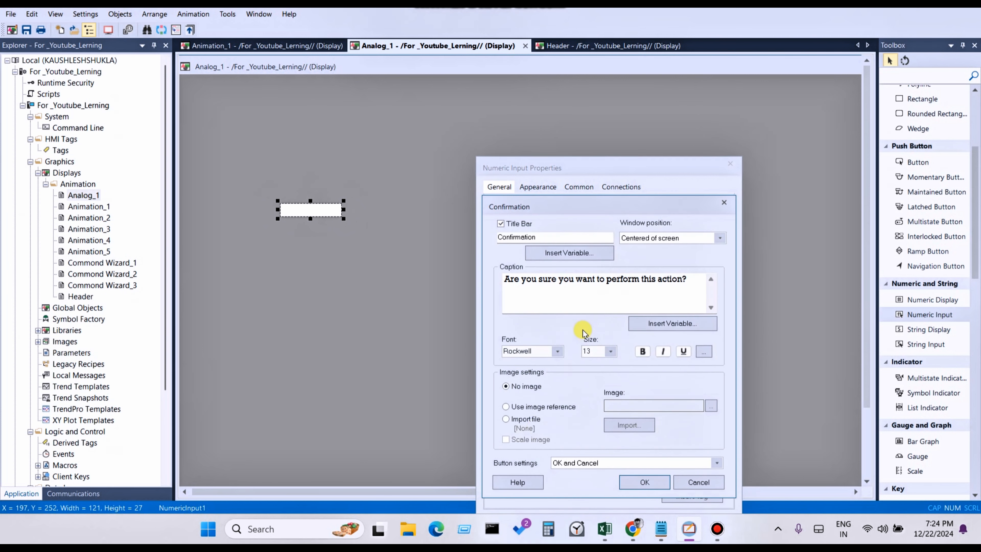
pyautogui.click(642, 351)
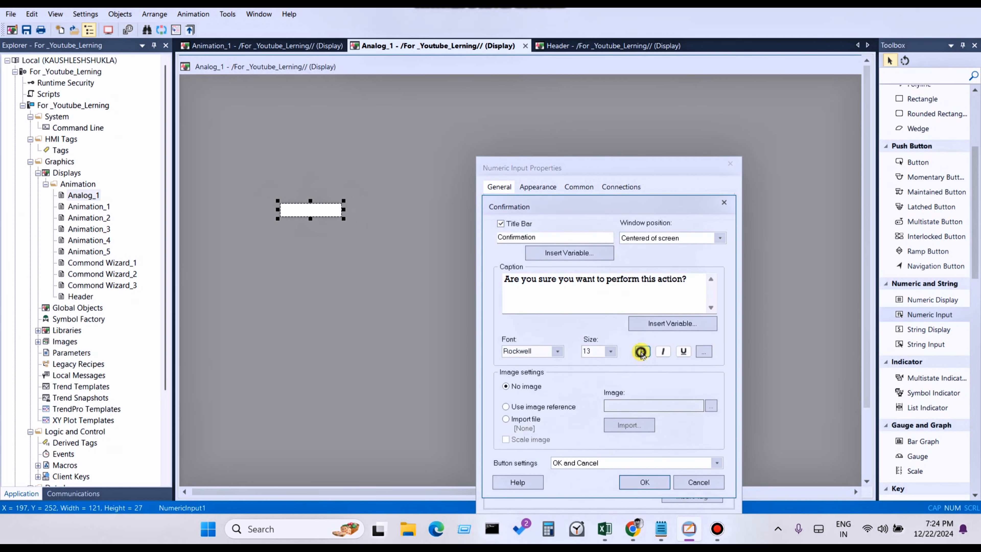
pyautogui.click(612, 351)
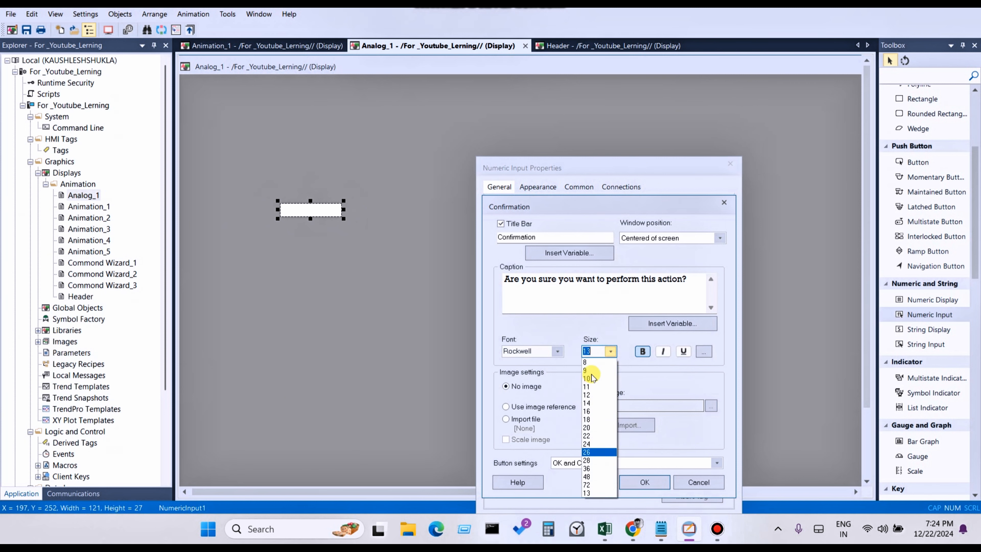
pyautogui.click(591, 395)
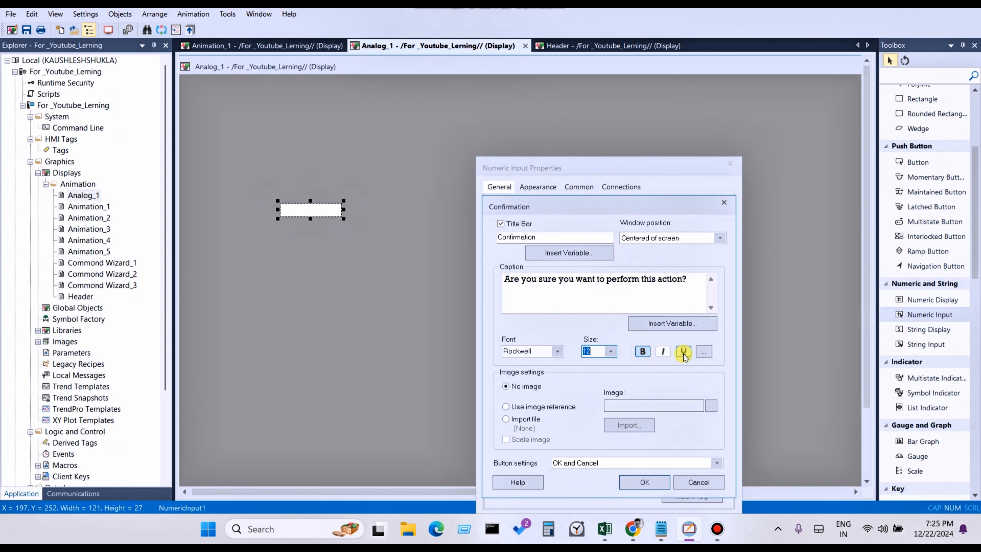
pyautogui.click(705, 352)
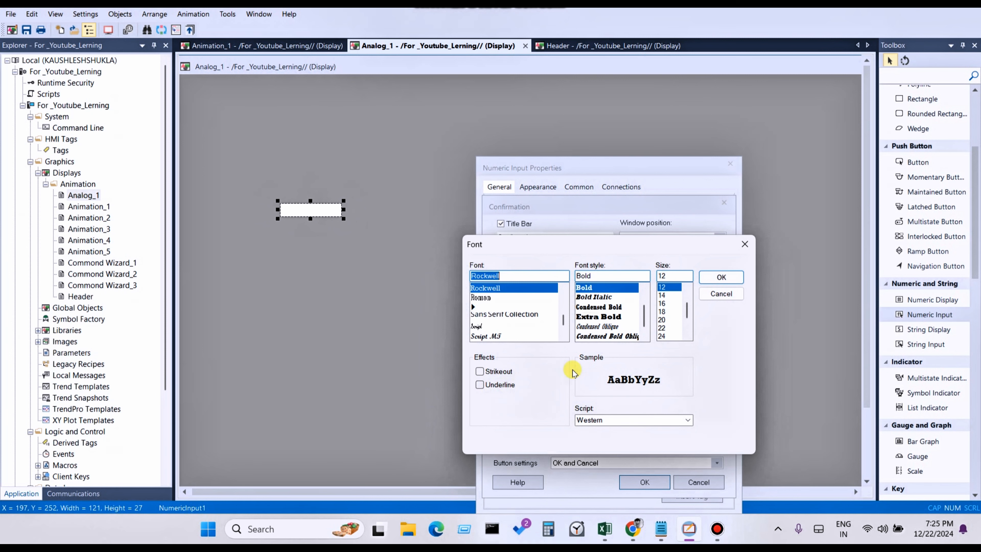
pyautogui.click(722, 277)
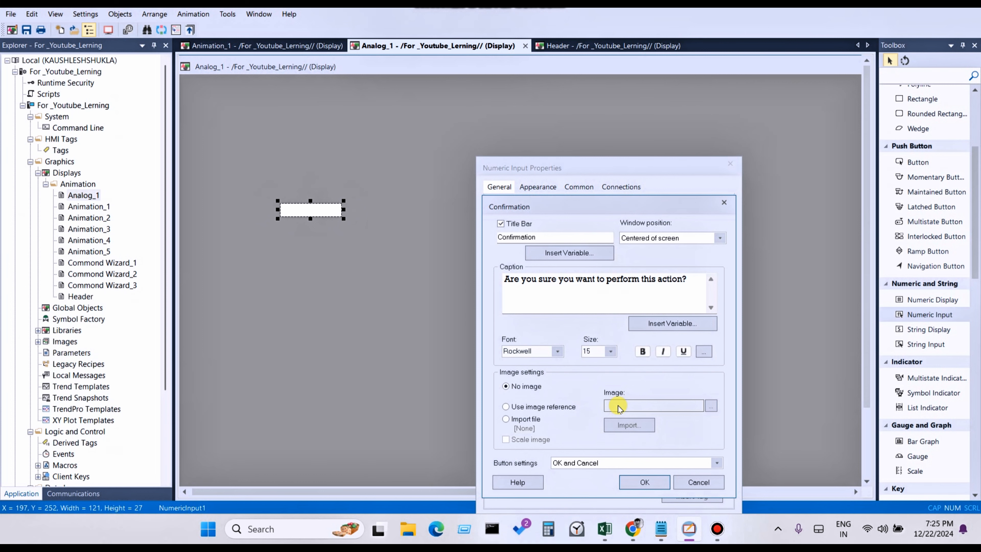
# Step: Try to use an image reference for the confirmation window, searching the image files for "alert"
pyautogui.click(517, 406)
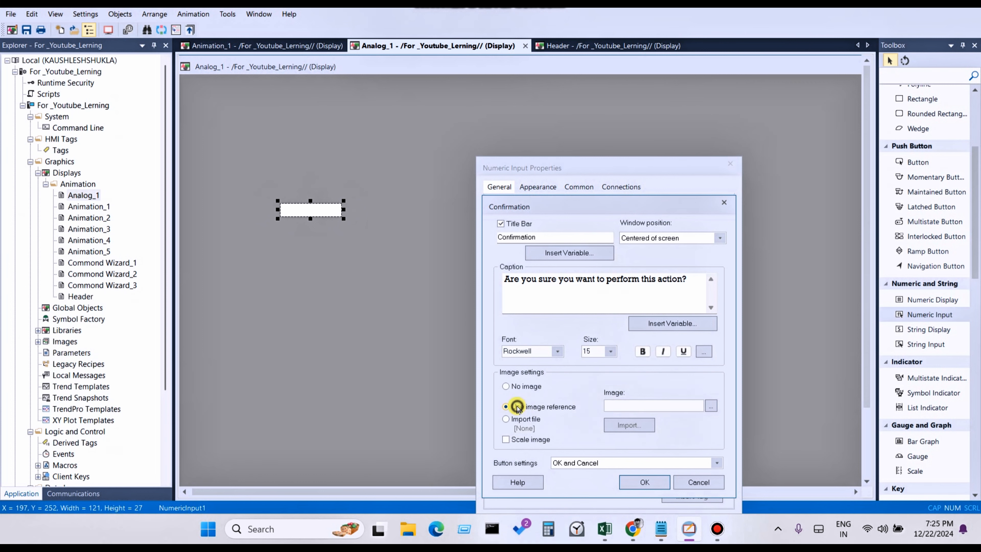
pyautogui.click(711, 406)
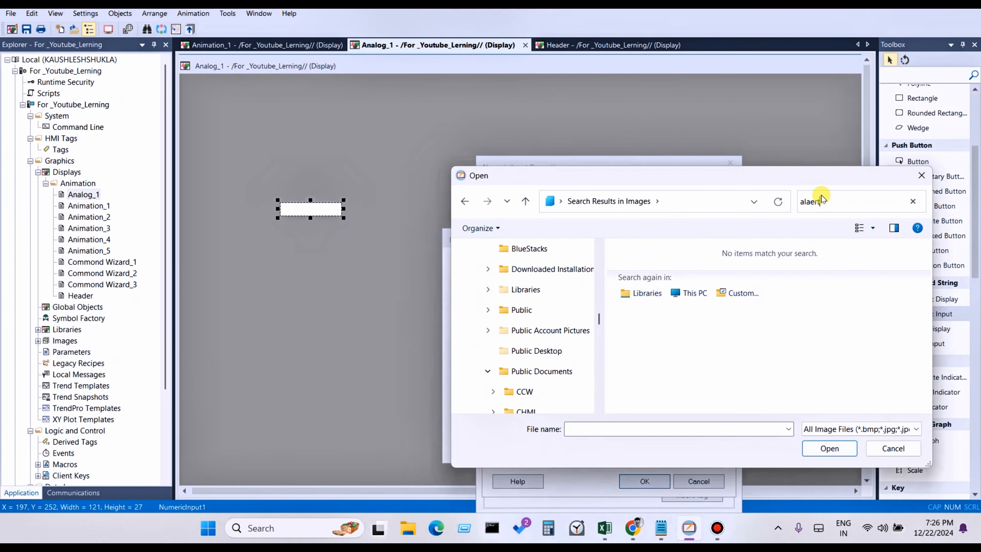
pyautogui.press('BackSpace')
pyautogui.press('BackSpace')
pyautogui.press('BackSpace')
pyautogui.press('BackSpace')
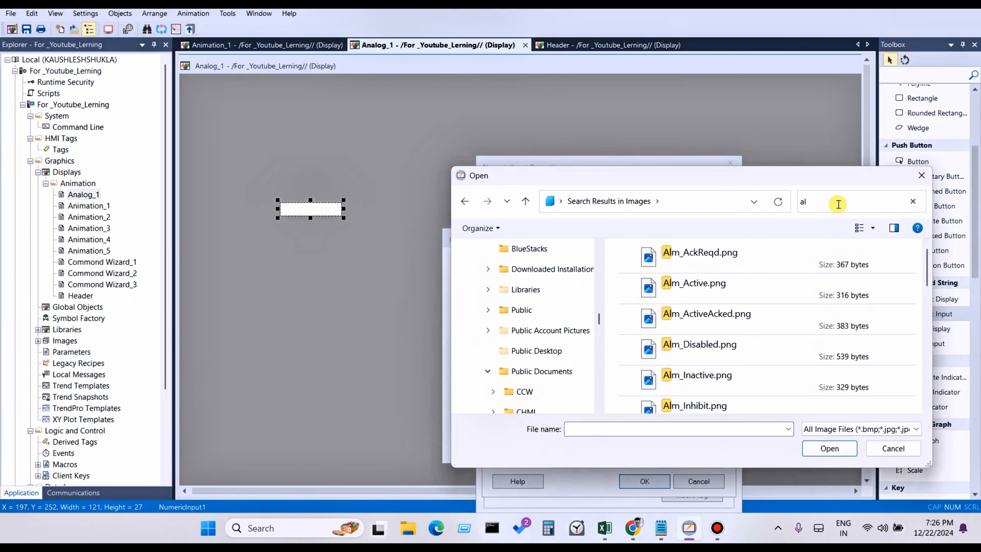
pyautogui.write('le')
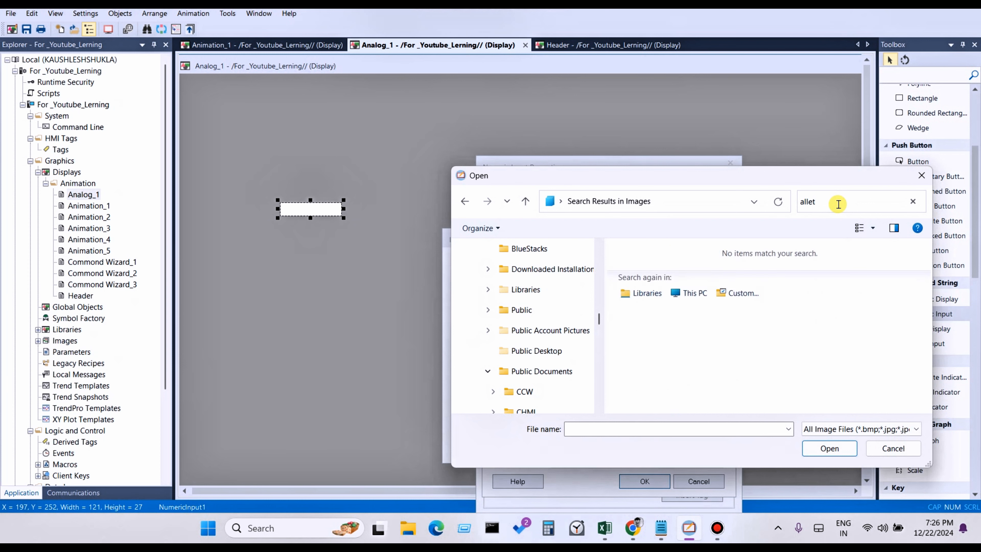
pyautogui.press('BackSpace')
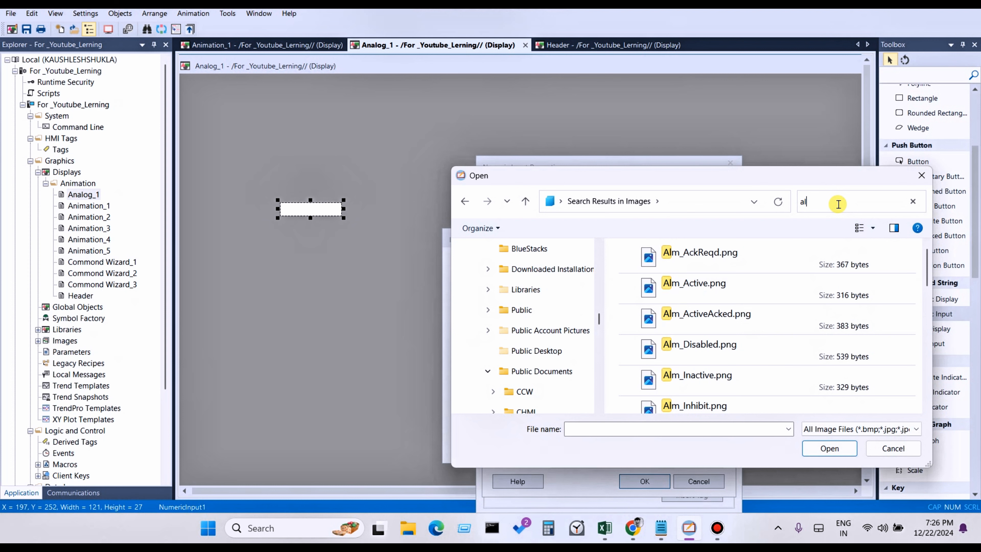
pyautogui.write('ert')
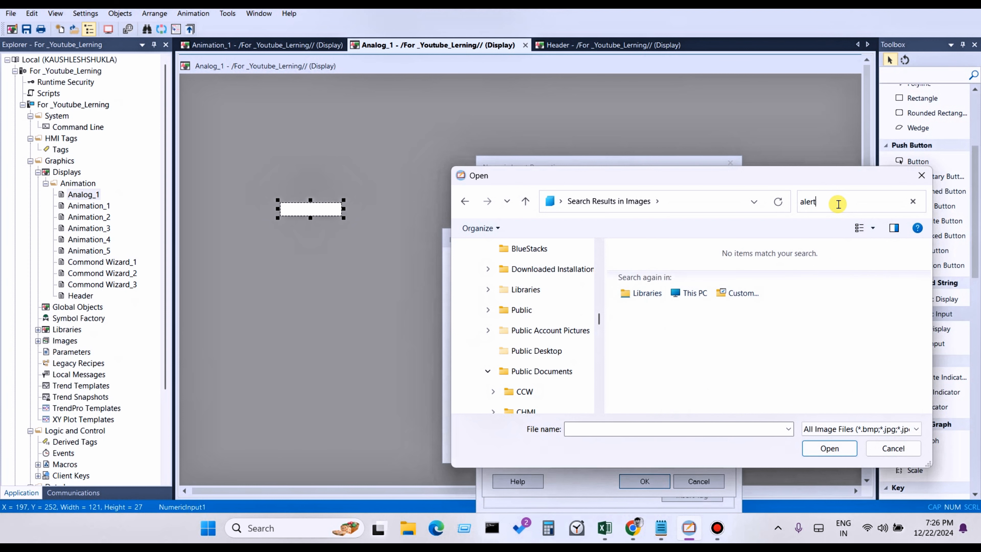
pyautogui.press('BackSpace')
pyautogui.press('BackSpace')
pyautogui.press('BackSpace')
pyautogui.press('BackSpace')
pyautogui.press('BackSpace')
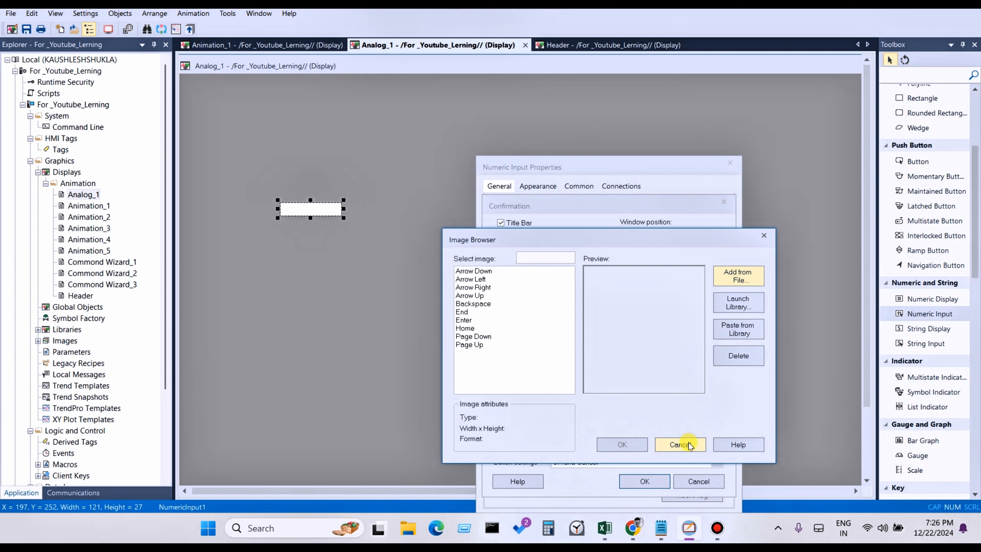
pyautogui.click(681, 445)
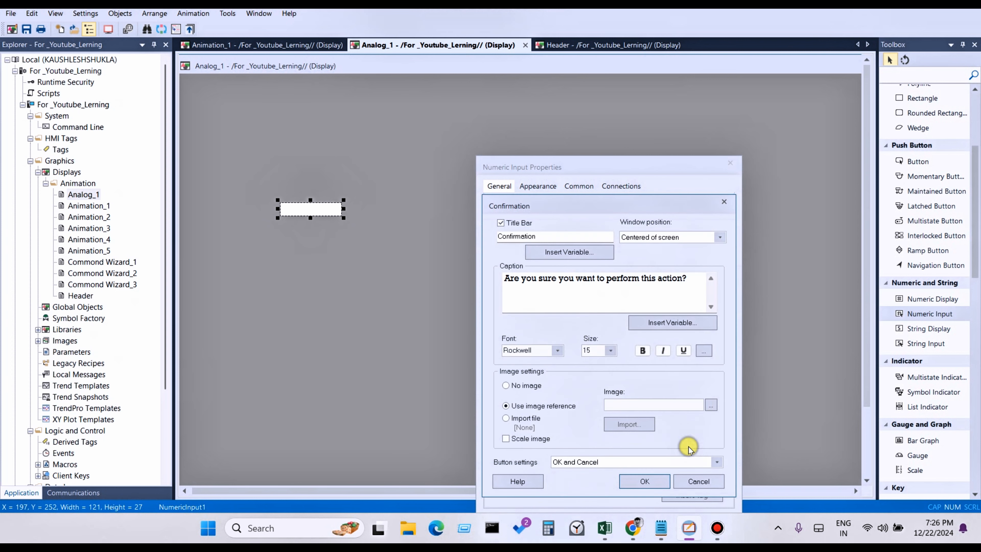
# Step: Try the Import file option for the confirmation image, cancel the file selection and return to No image
pyautogui.click(517, 424)
pyautogui.click(625, 426)
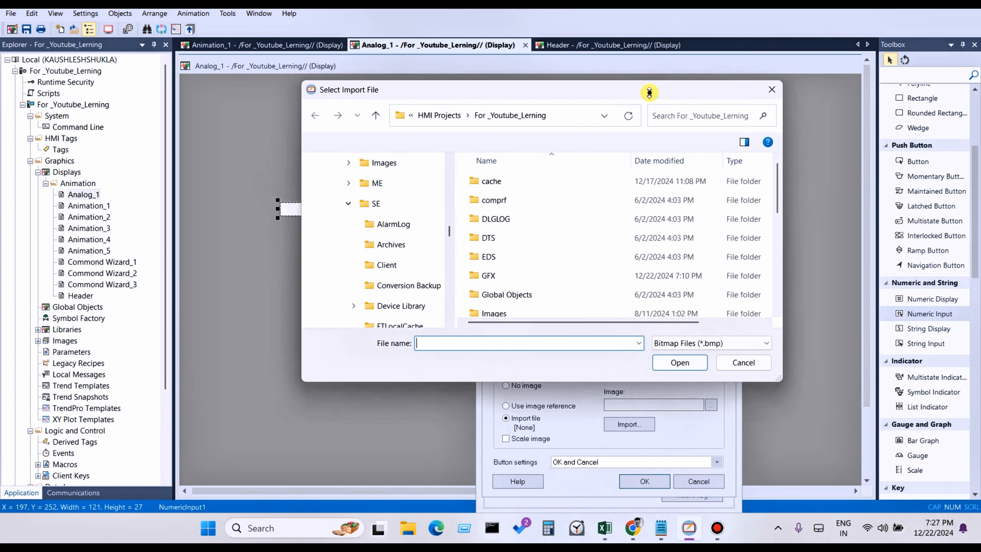
pyautogui.click(742, 362)
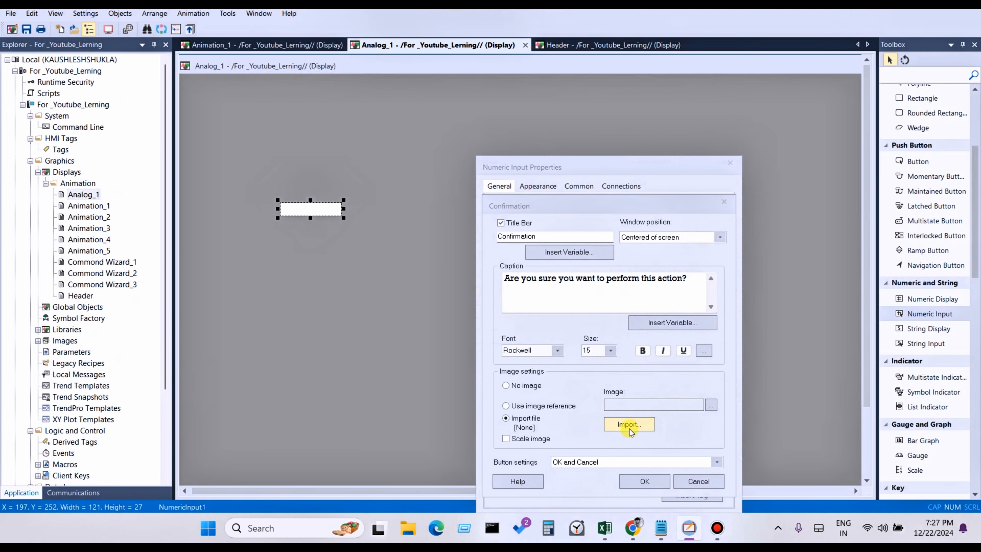
pyautogui.click(518, 386)
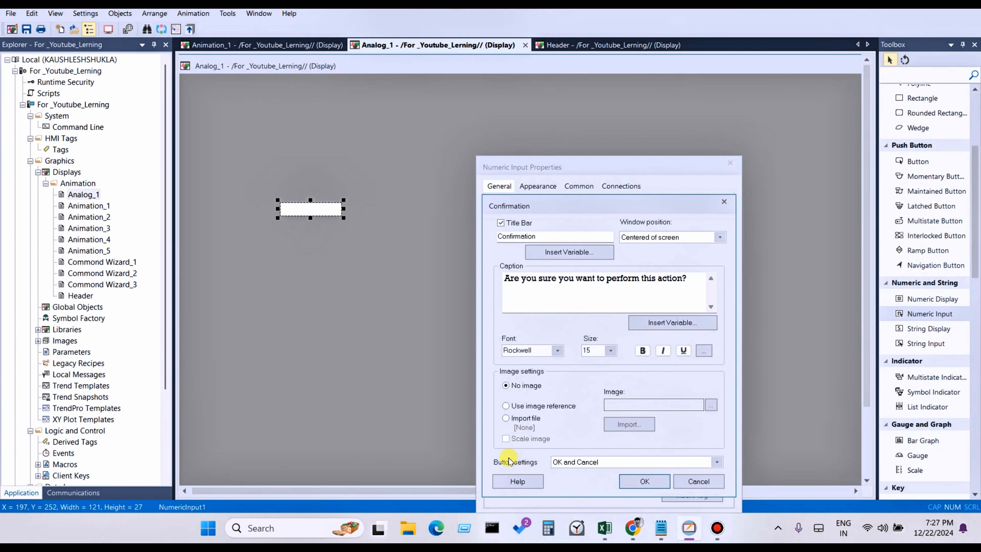
# Step: Examine the button options for the confirmation window, keep OK and Cancel, and accept the confirmation settings
pyautogui.click(717, 462)
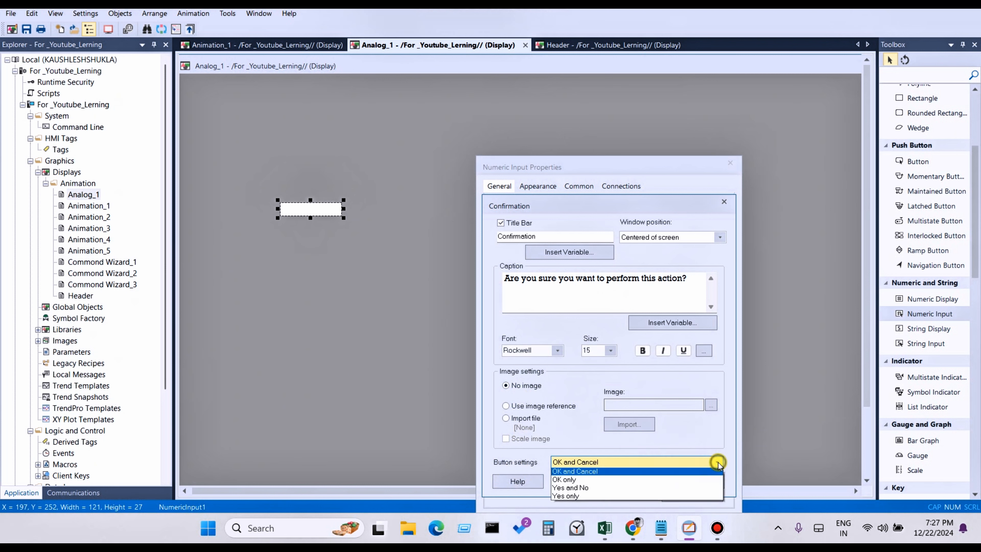
pyautogui.click(685, 279)
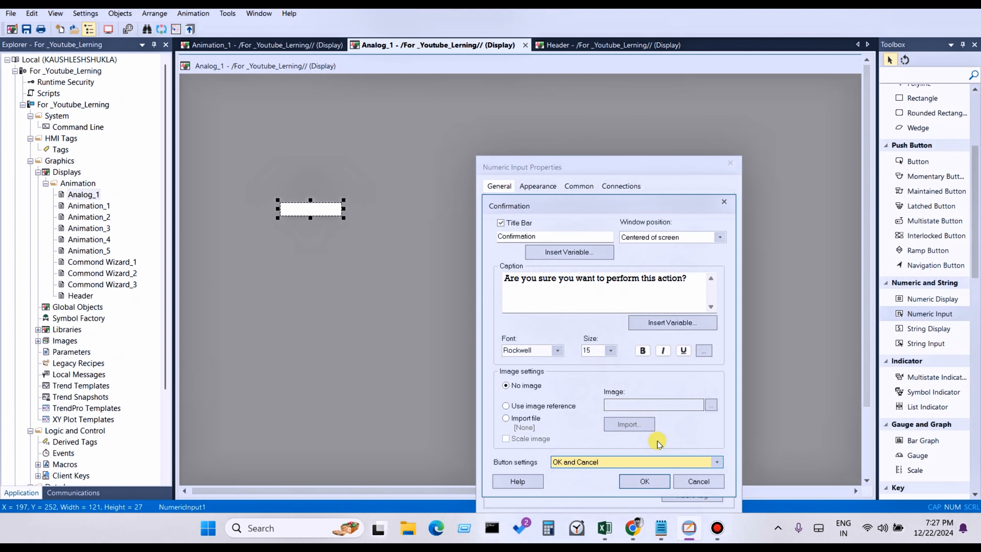
pyautogui.click(701, 463)
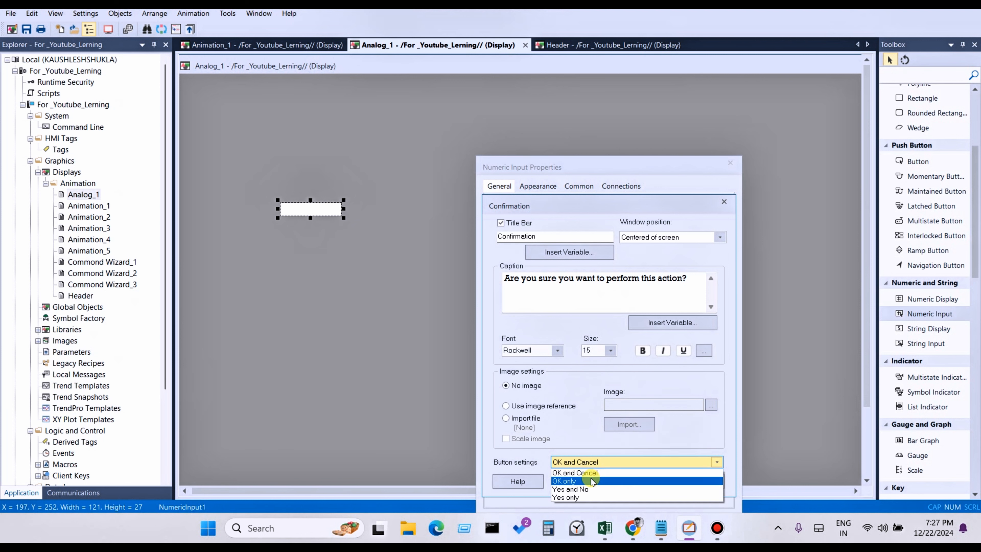
pyautogui.click(630, 440)
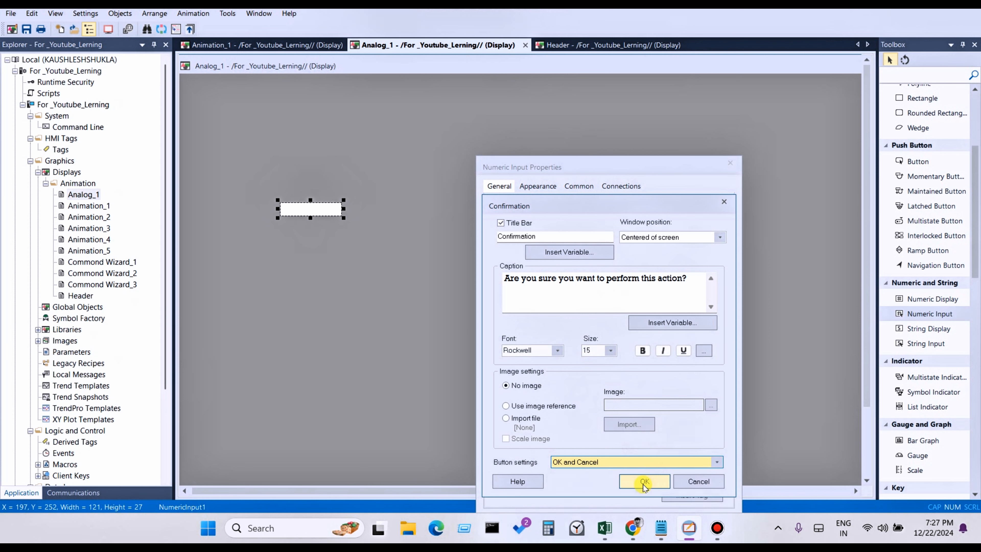
pyautogui.click(592, 464)
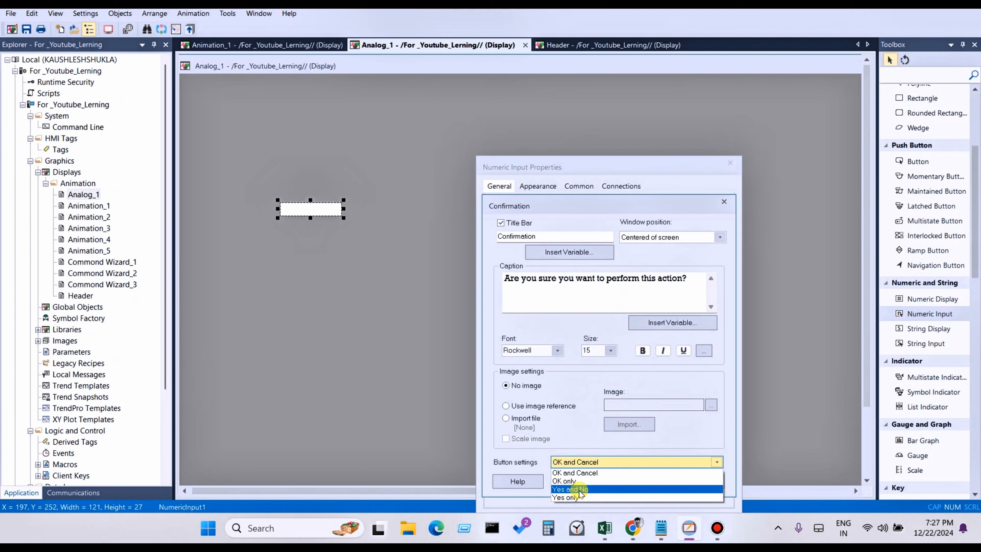
pyautogui.click(578, 434)
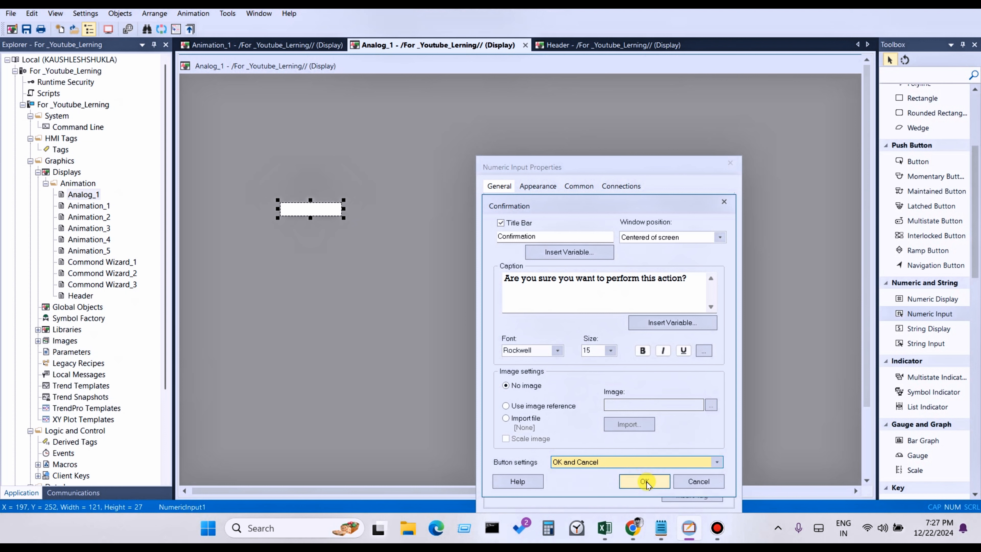
pyautogui.click(694, 463)
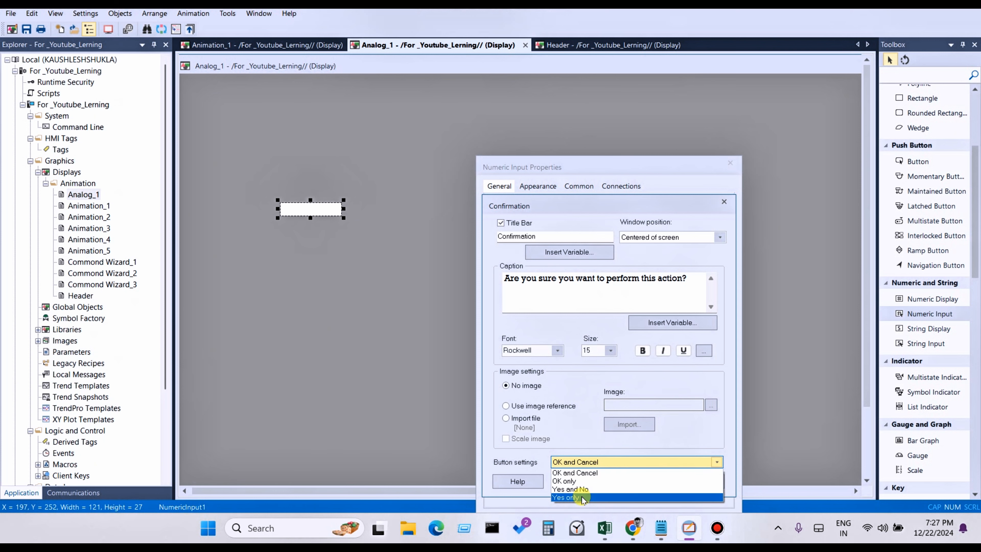
pyautogui.click(580, 466)
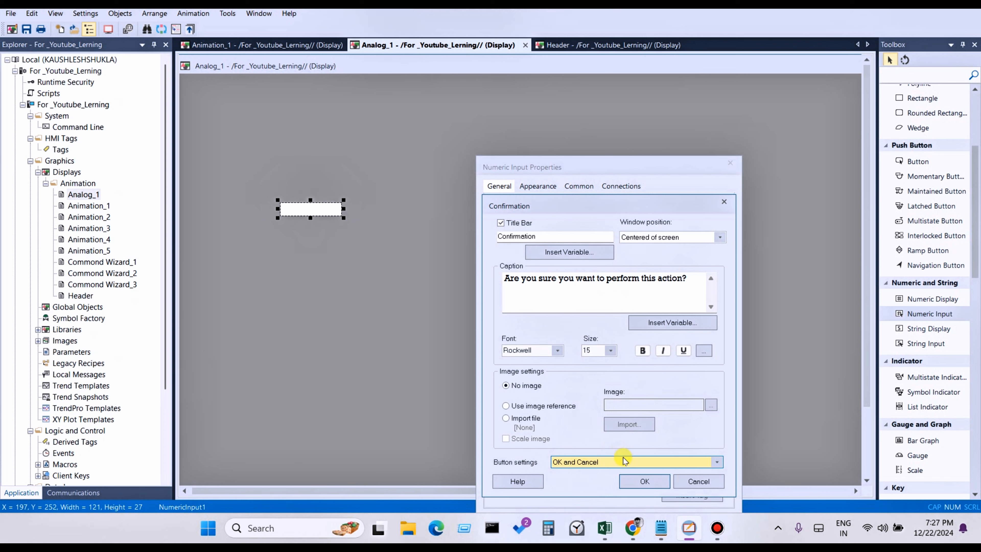
pyautogui.click(637, 478)
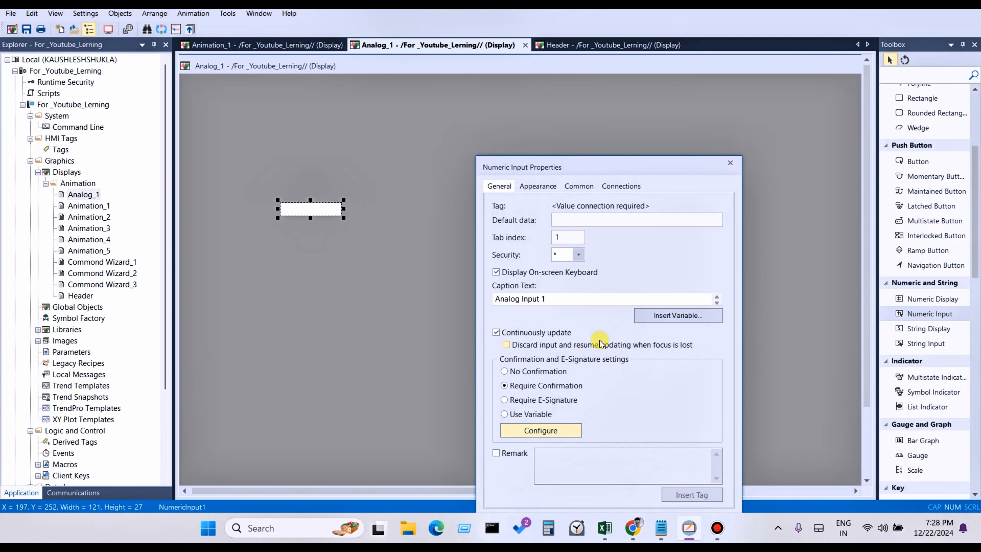
# Step: Set the numeric input's format to Floating Point in its appearance settings
pyautogui.click(536, 188)
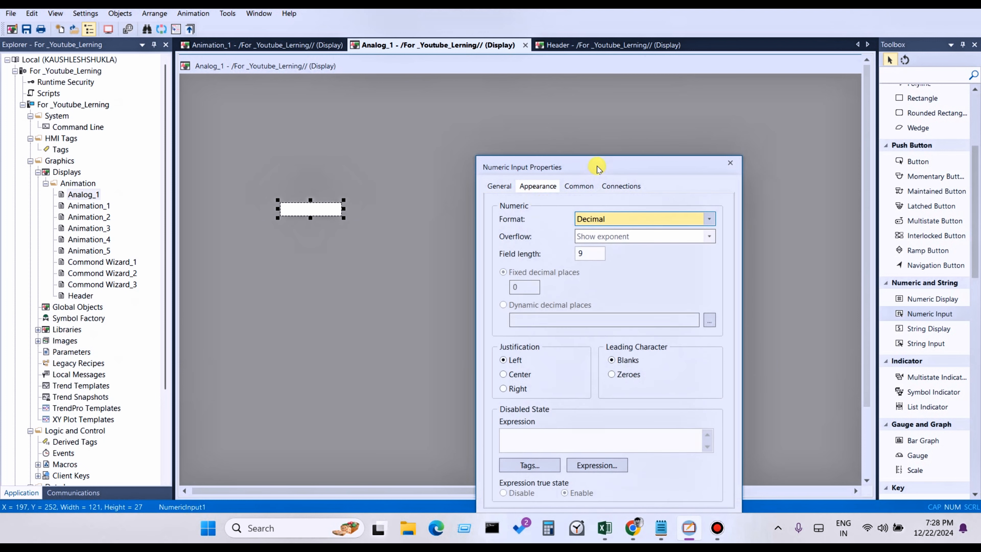
pyautogui.moveTo(598, 166); pyautogui.dragTo(571, 190)
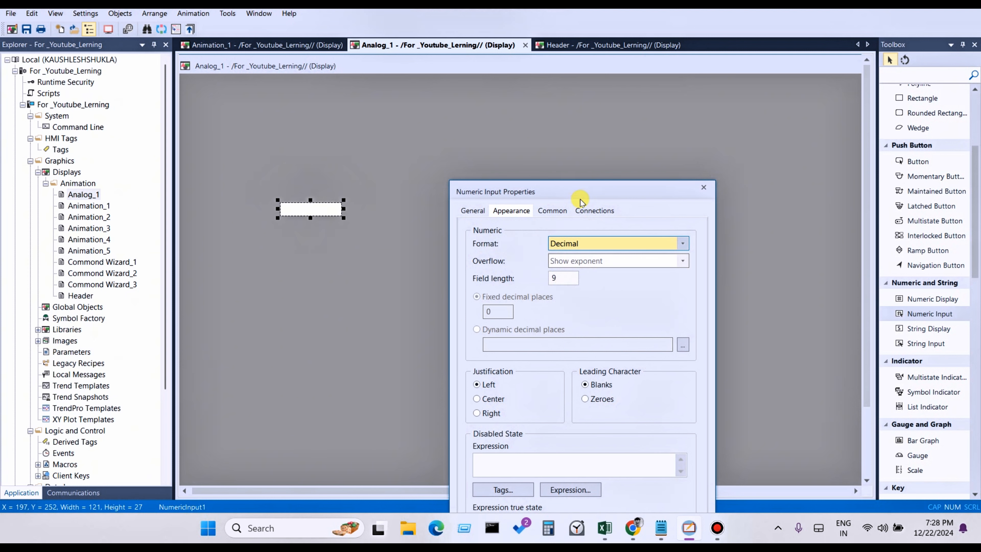
pyautogui.click(604, 244)
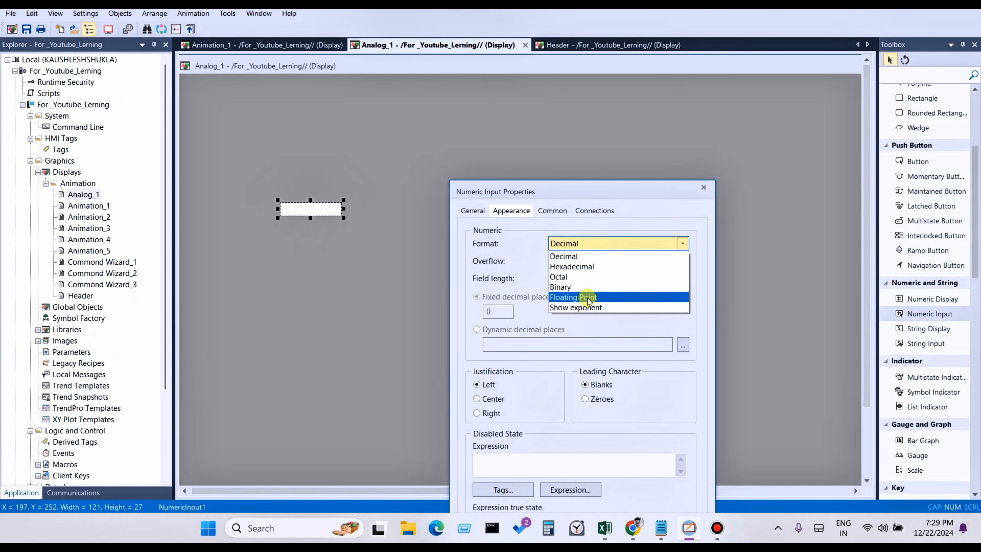
pyautogui.click(587, 298)
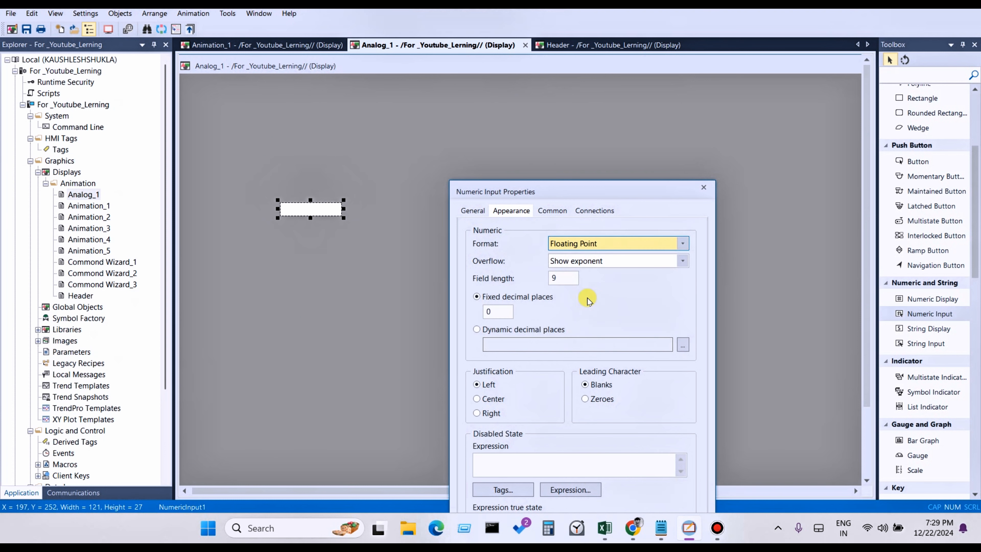
# Step: Try Round Value as the numeric input's overflow handling and return it to Show exponent
pyautogui.click(599, 266)
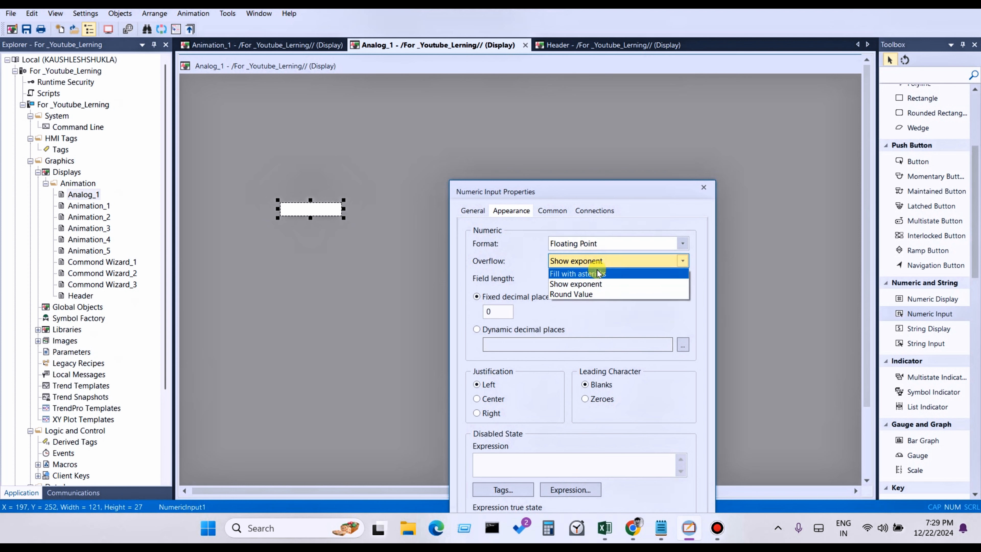
pyautogui.click(587, 294)
pyautogui.click(587, 261)
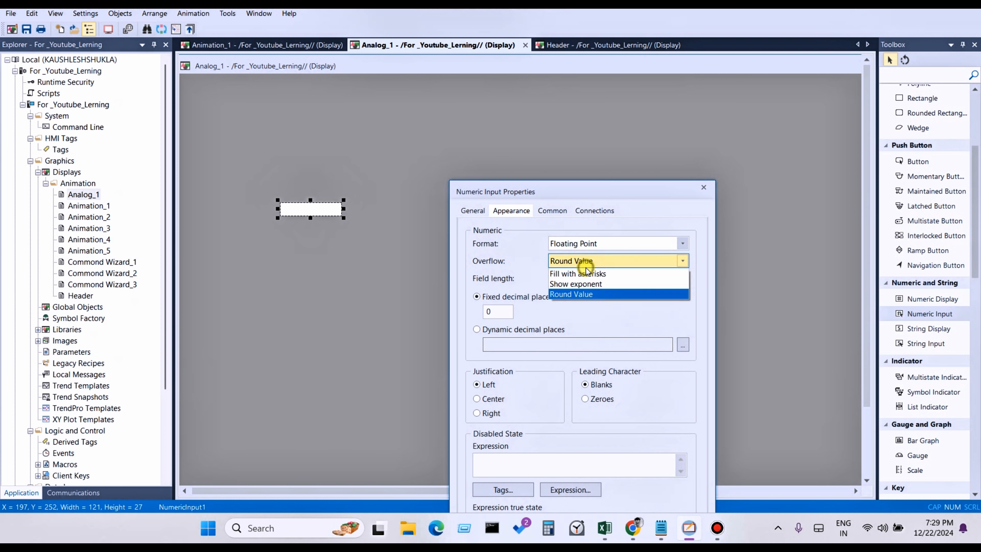
pyautogui.click(588, 284)
# Step: Set the numeric input's field length to 2 and apply it to the object
pyautogui.click(553, 278)
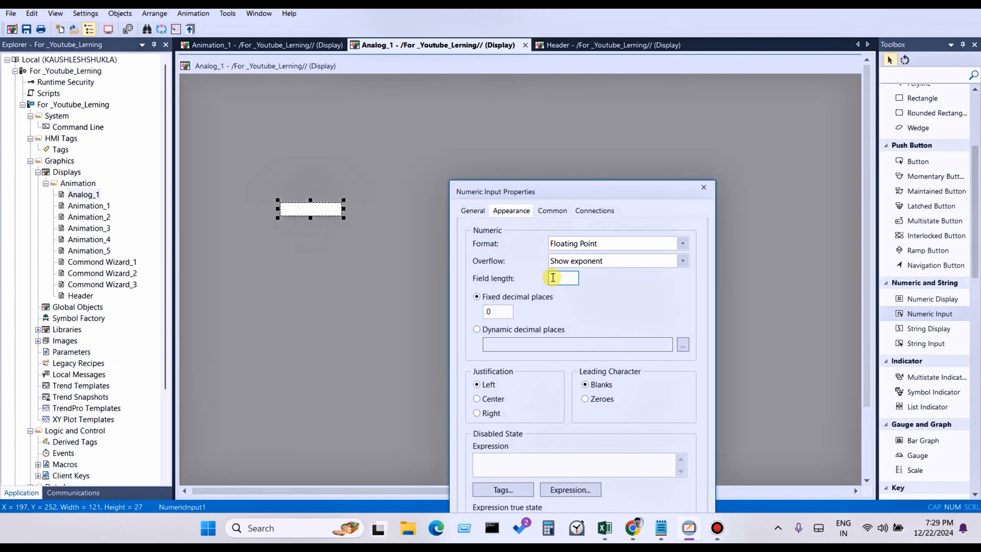
pyautogui.write('2')
pyautogui.moveTo(585, 192); pyautogui.dragTo(593, 108)
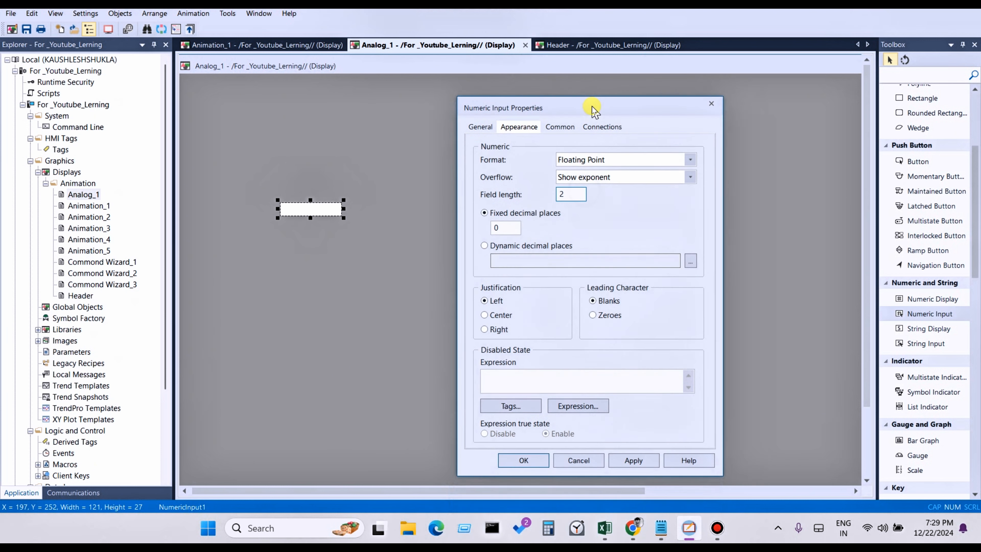
pyautogui.click(510, 226)
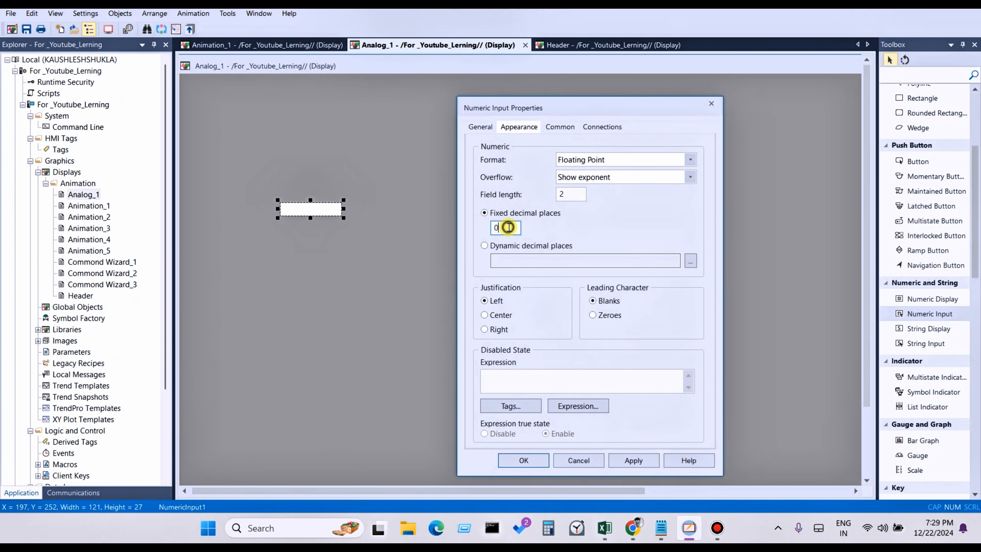
pyautogui.doubleClick(560, 195)
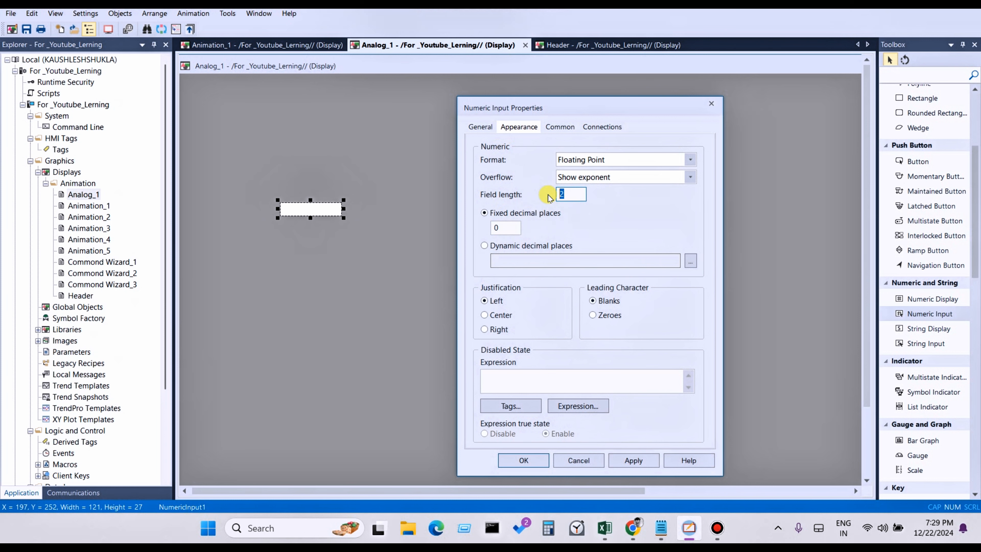
pyautogui.write('2')
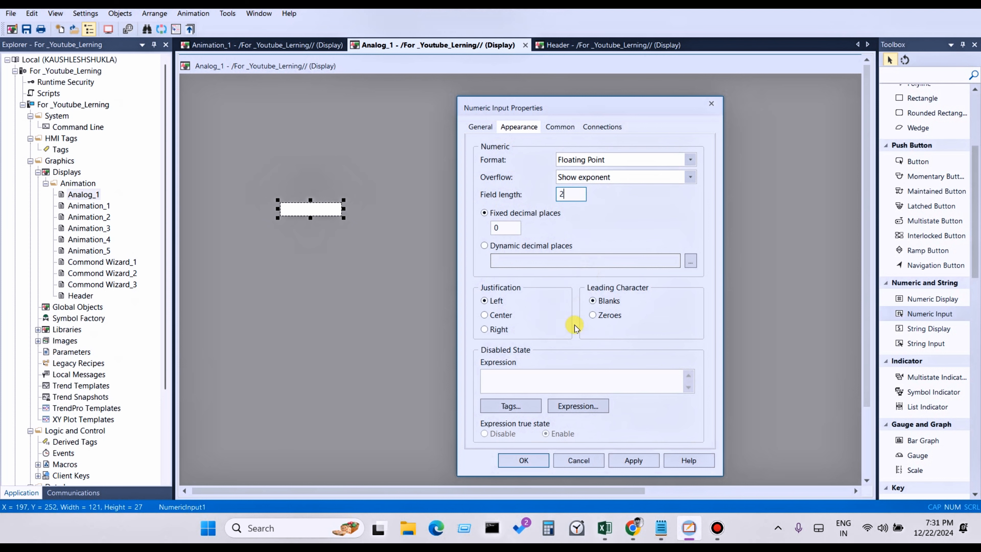
pyautogui.click(625, 462)
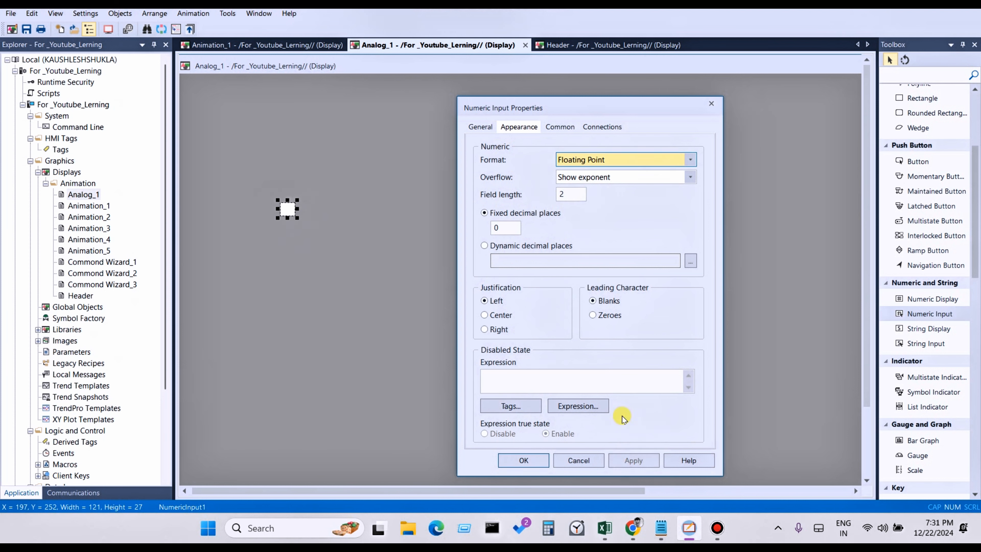
# Step: Set the numeric input's field length to 5 and apply the change
pyautogui.doubleClick(576, 194)
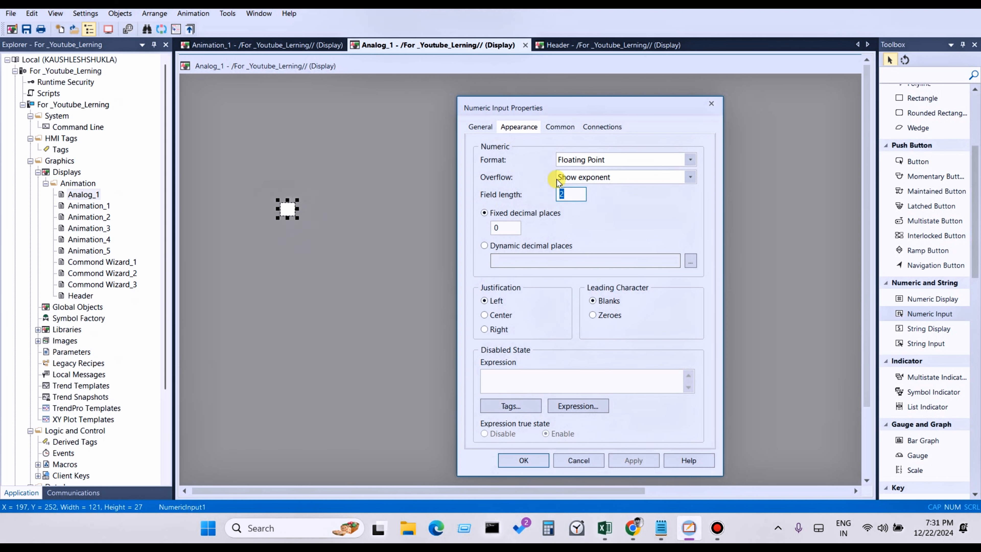
pyautogui.write('5')
pyautogui.click(622, 459)
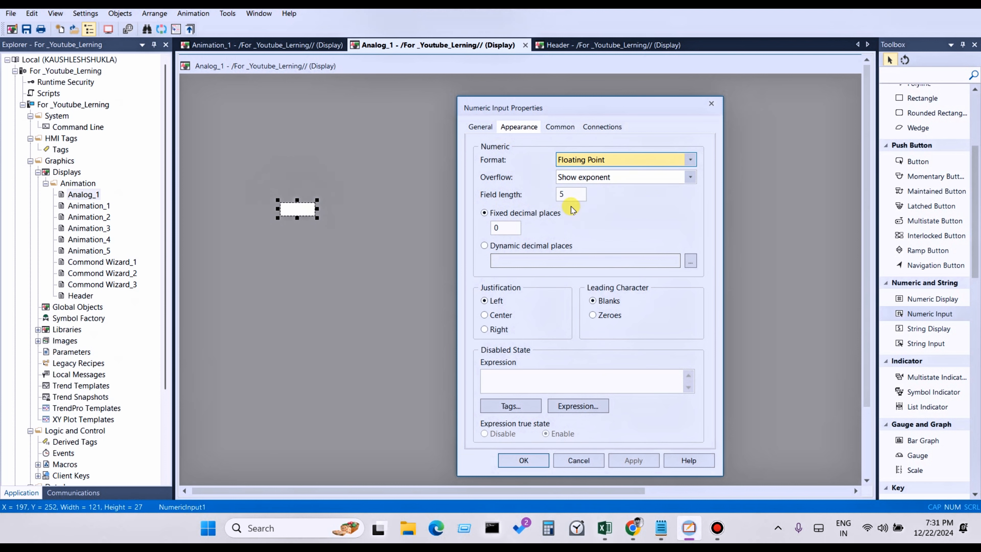
# Step: Set the fixed decimal places of the numeric input to 3 and apply the change
pyautogui.doubleClick(502, 229)
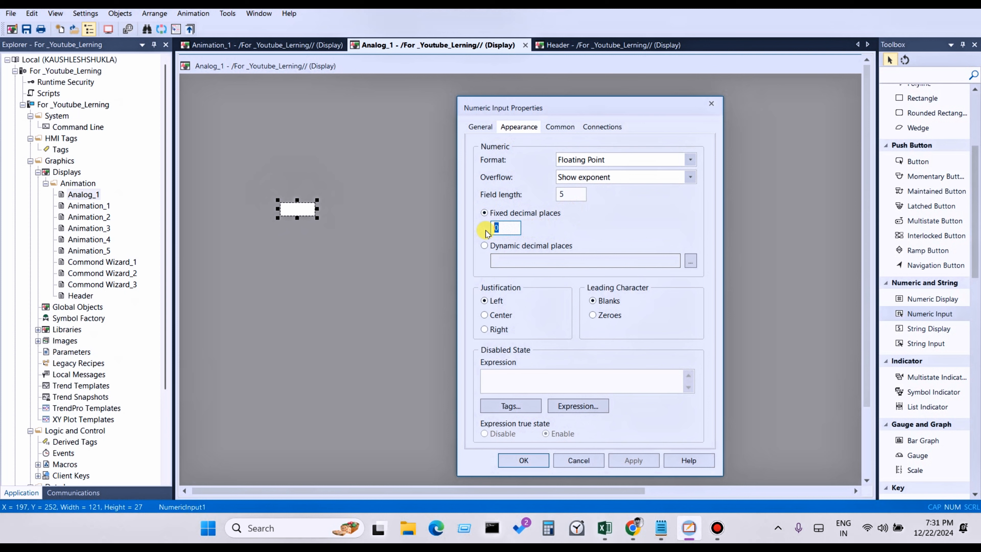
pyautogui.write('2')
pyautogui.click(506, 228)
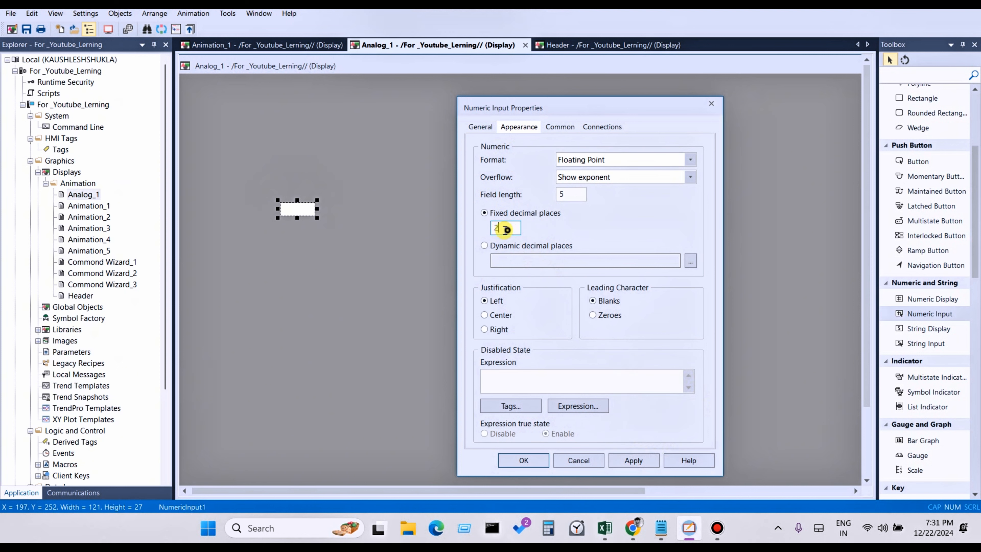
pyautogui.press('BackSpace')
pyautogui.write('12')
pyautogui.press('BackSpace')
pyautogui.press('BackSpace')
pyautogui.write('3')
pyautogui.click(639, 460)
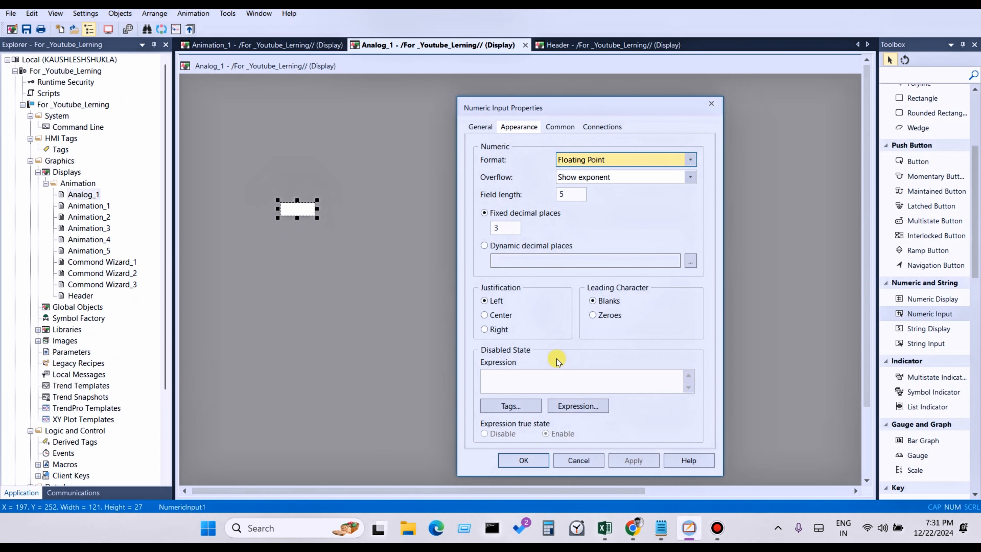
# Step: Try dynamic decimal places, browse the project tags for it and cancel without choosing a tag
pyautogui.click(487, 247)
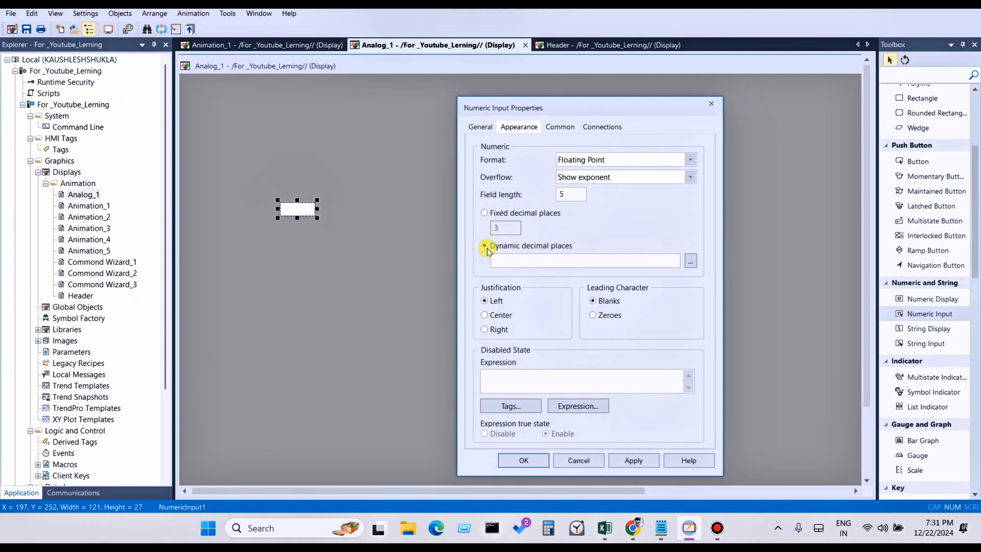
pyautogui.click(512, 262)
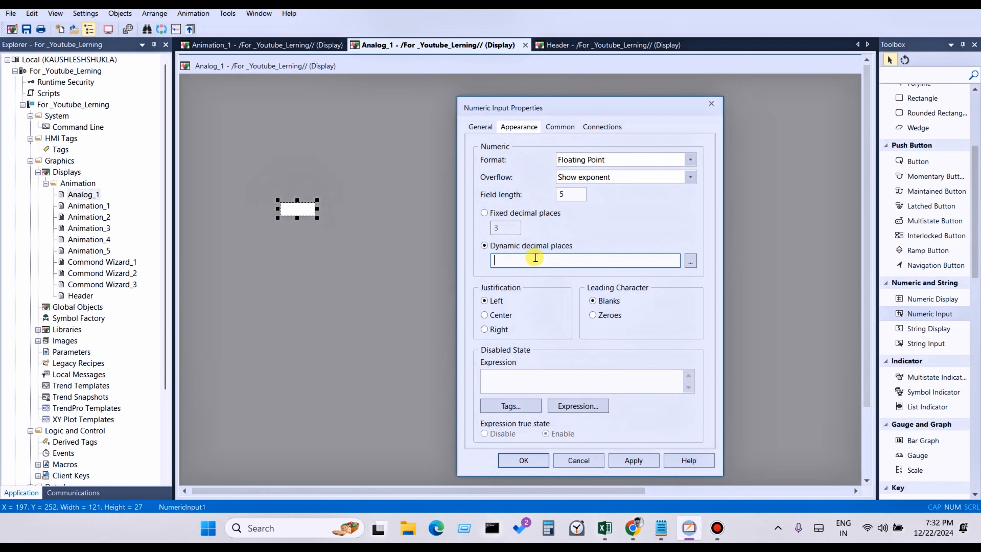
pyautogui.click(693, 263)
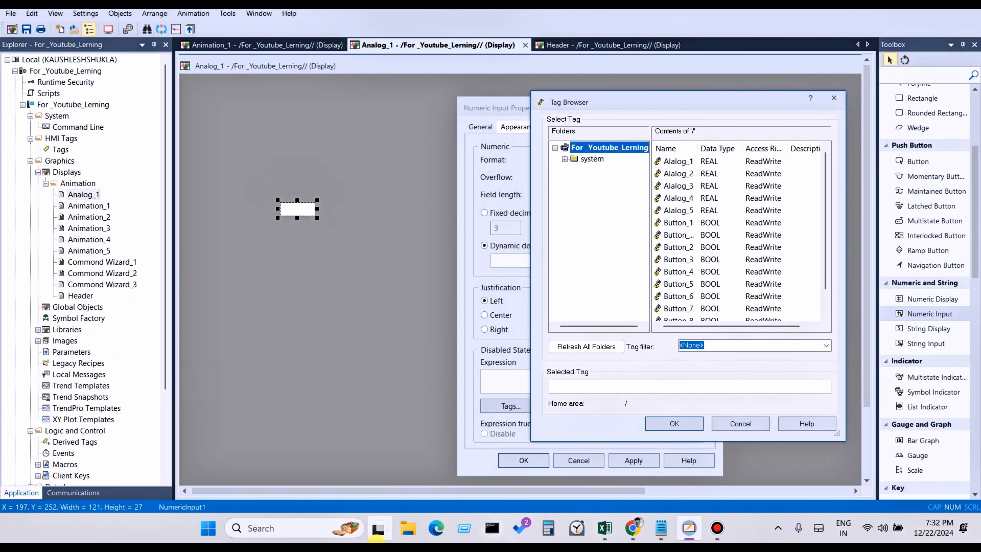
pyautogui.moveTo(369, 539)
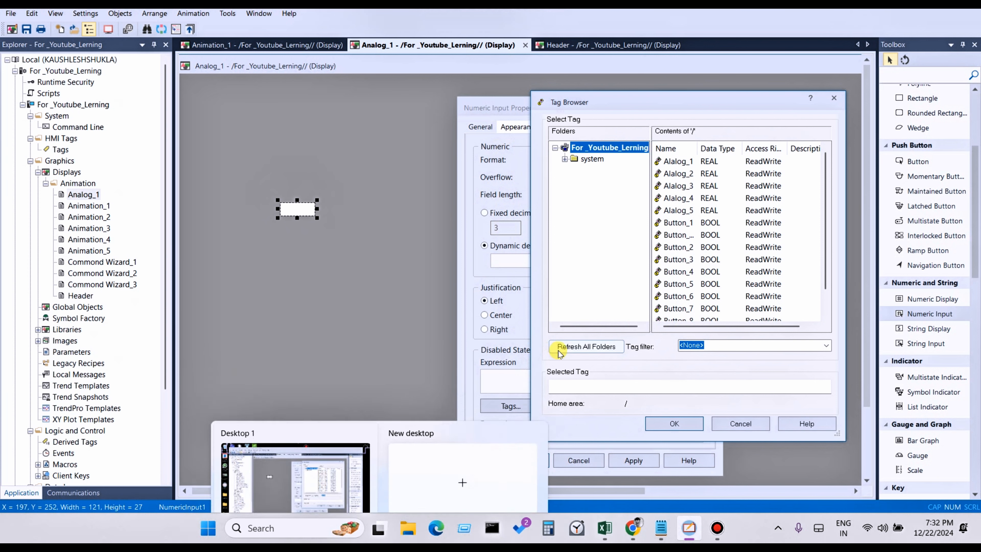
pyautogui.click(740, 424)
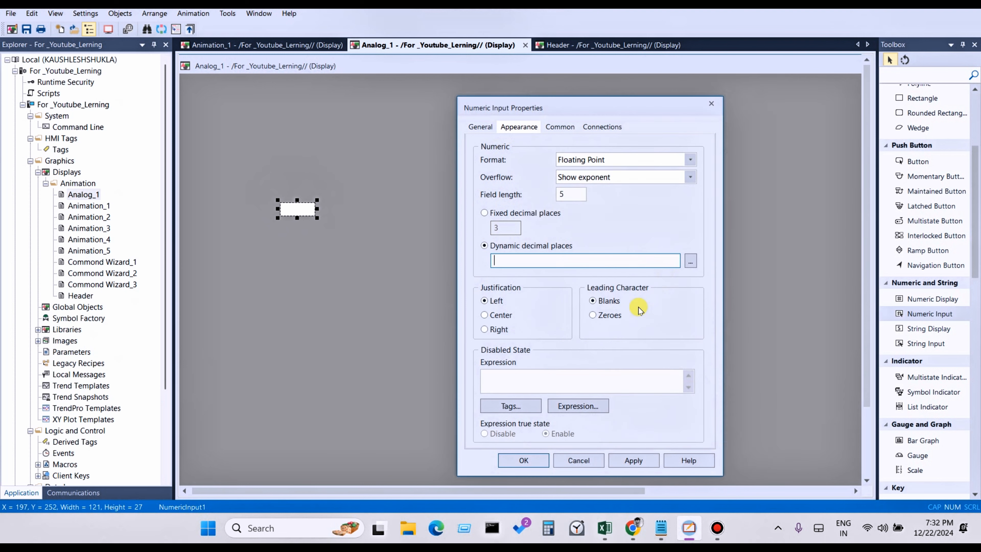
pyautogui.click(631, 265)
# Step: Try to apply dynamic decimal places without a tag, return to fixed decimal places and apply
pyautogui.click(519, 383)
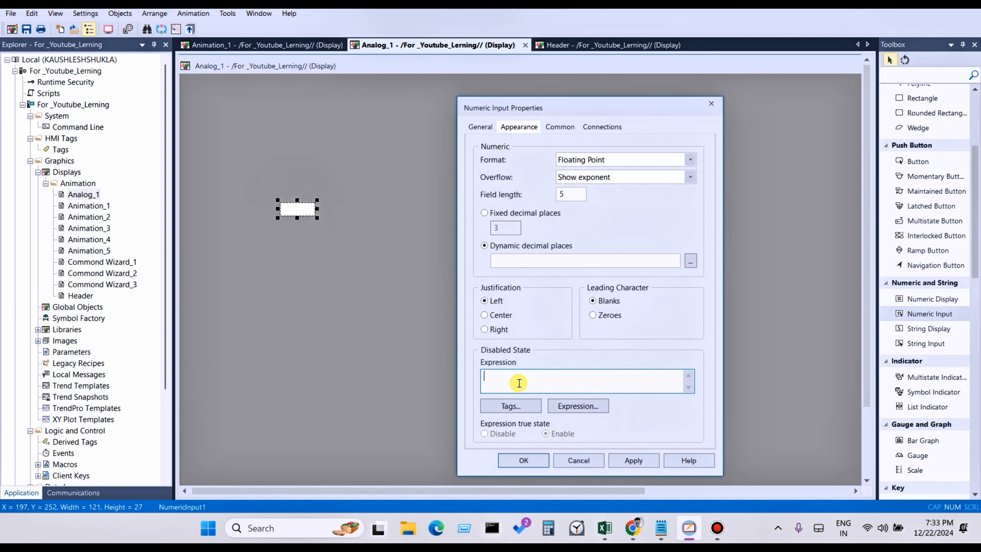
pyautogui.click(477, 127)
pyautogui.click(653, 319)
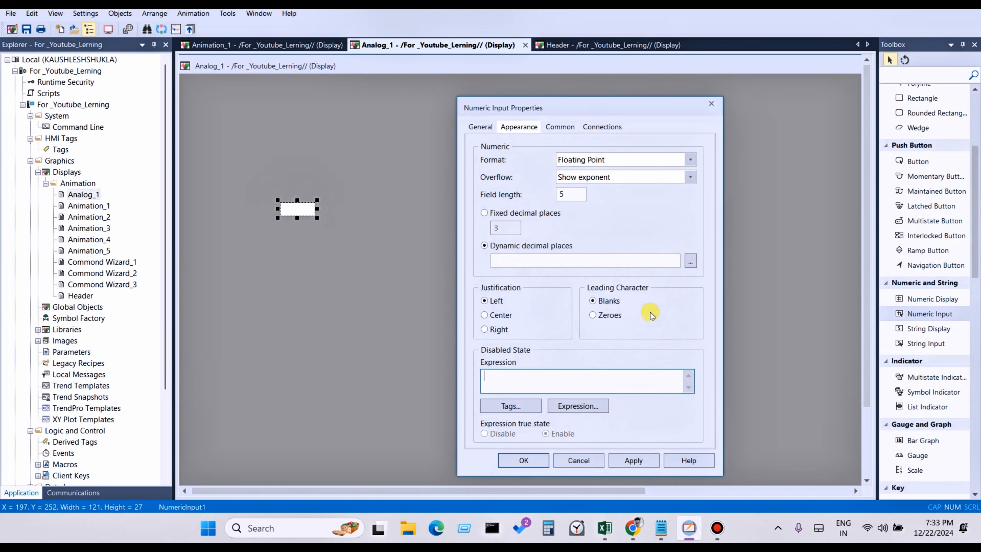
pyautogui.click(646, 460)
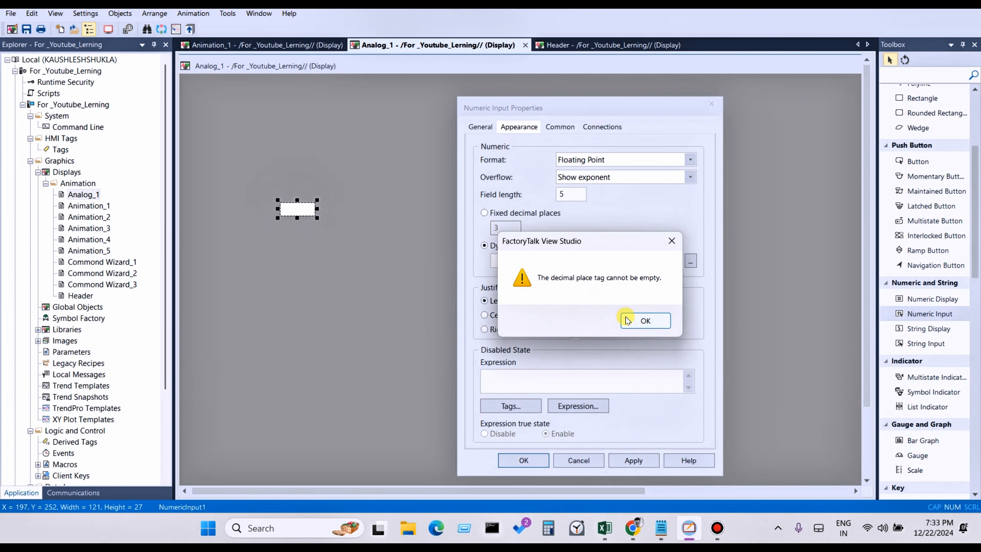
pyautogui.click(638, 321)
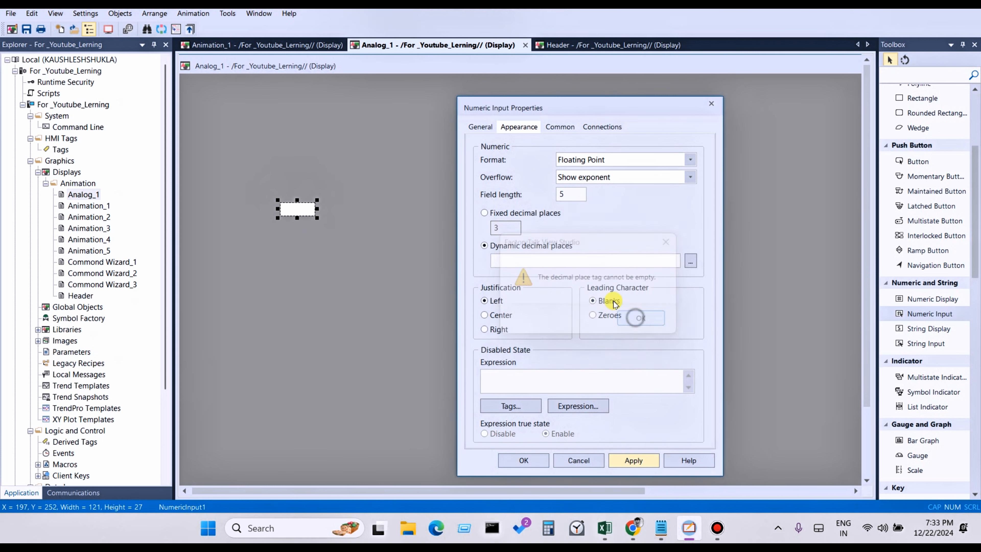
pyautogui.click(484, 213)
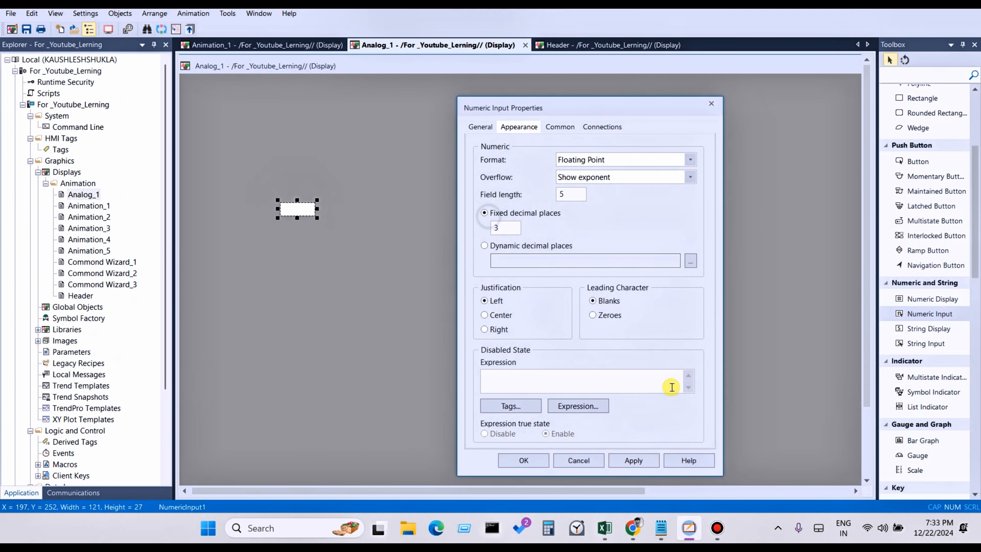
pyautogui.click(634, 461)
# Step: Review the numeric input's general and appearance settings, including the disabled state expression
pyautogui.click(474, 130)
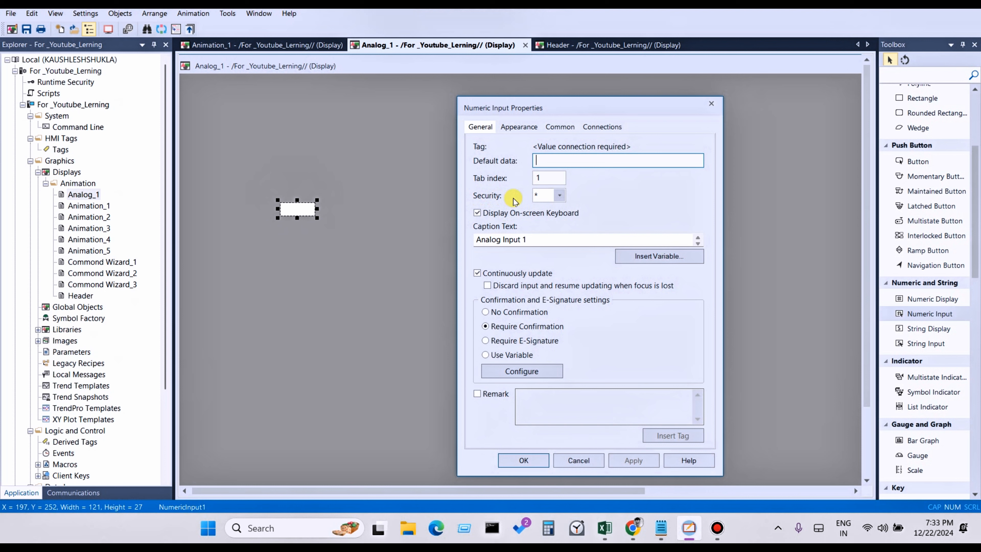
pyautogui.click(526, 127)
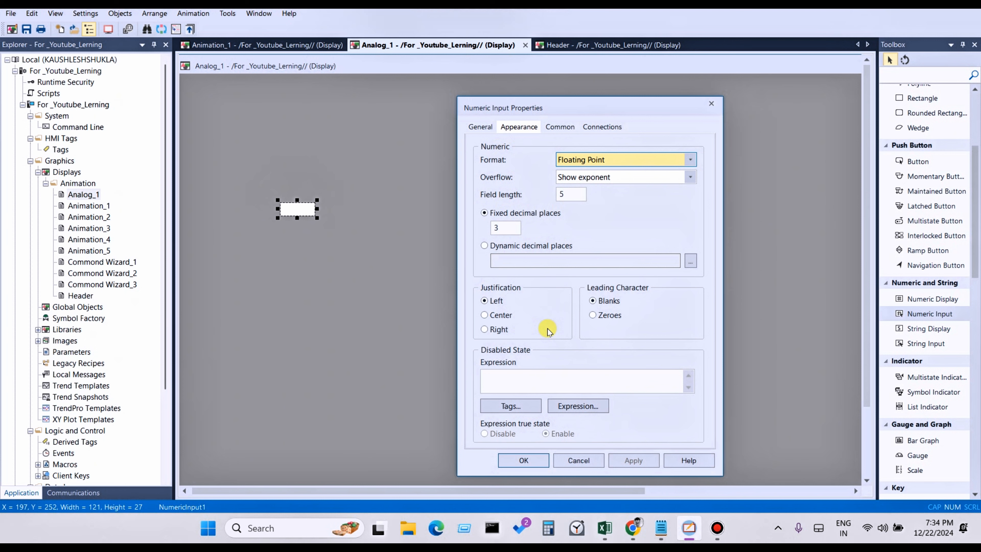
pyautogui.click(580, 382)
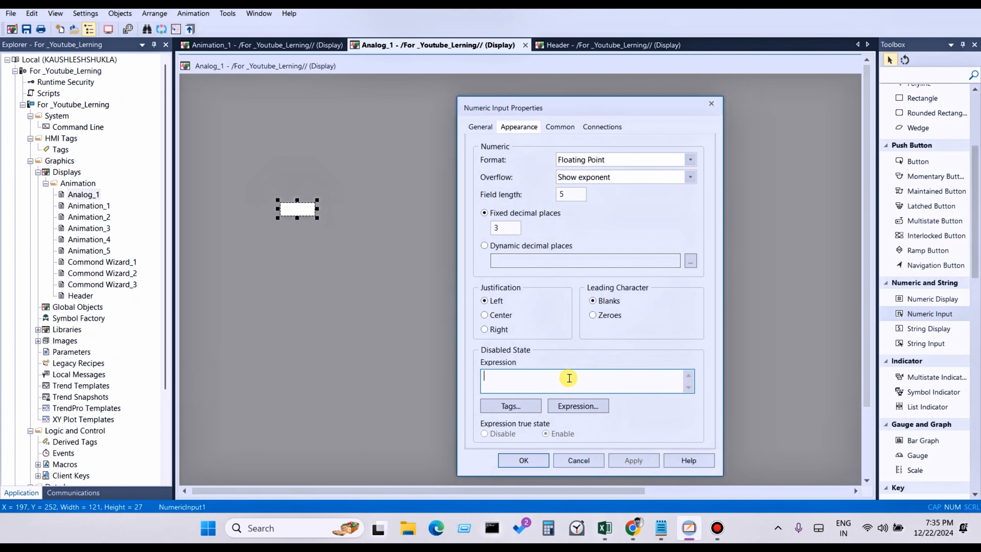
pyautogui.click(480, 126)
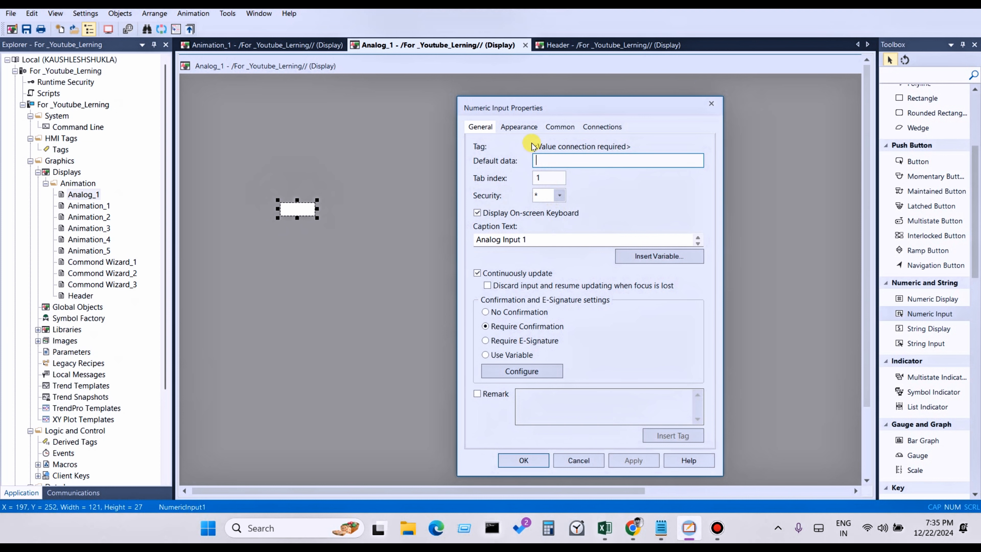
pyautogui.click(520, 127)
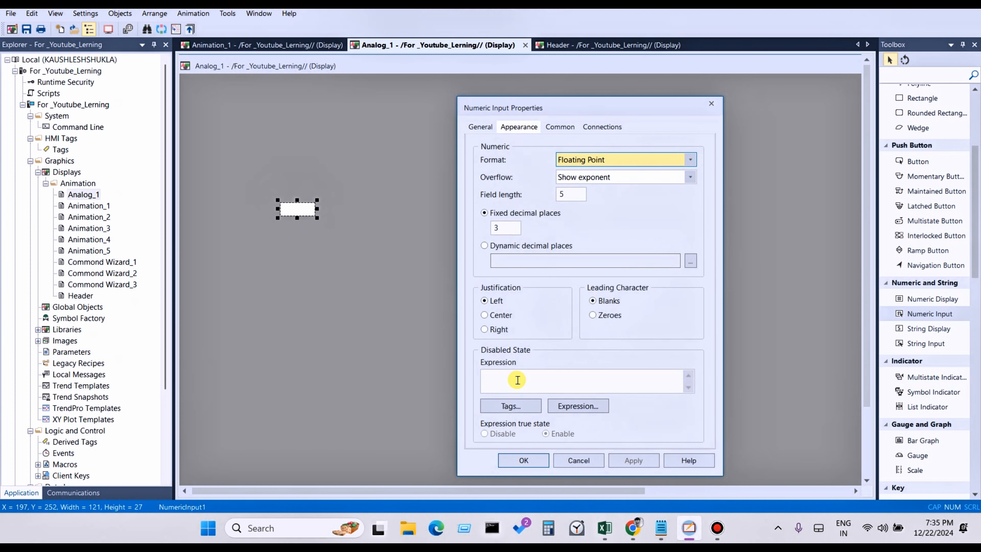
pyautogui.click(480, 127)
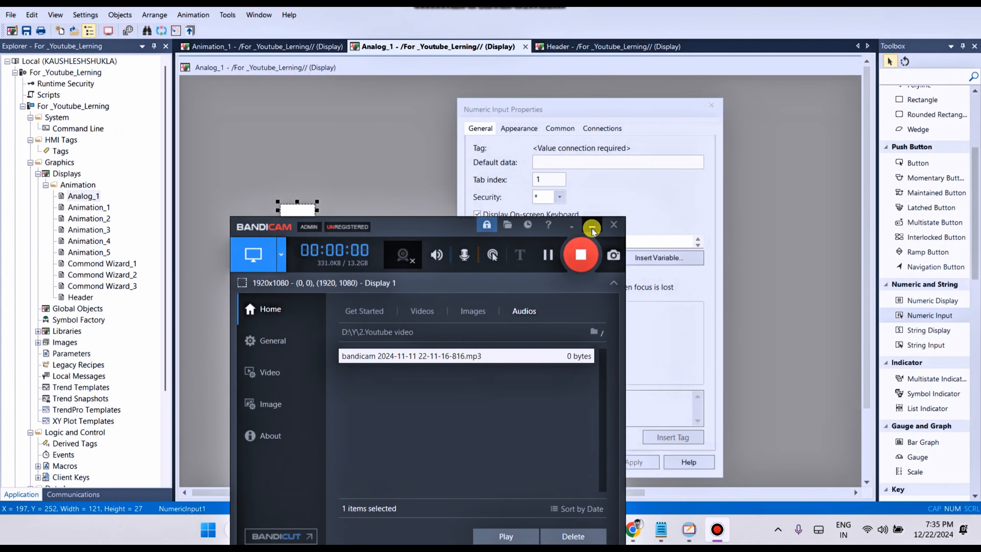
pyautogui.click(592, 228)
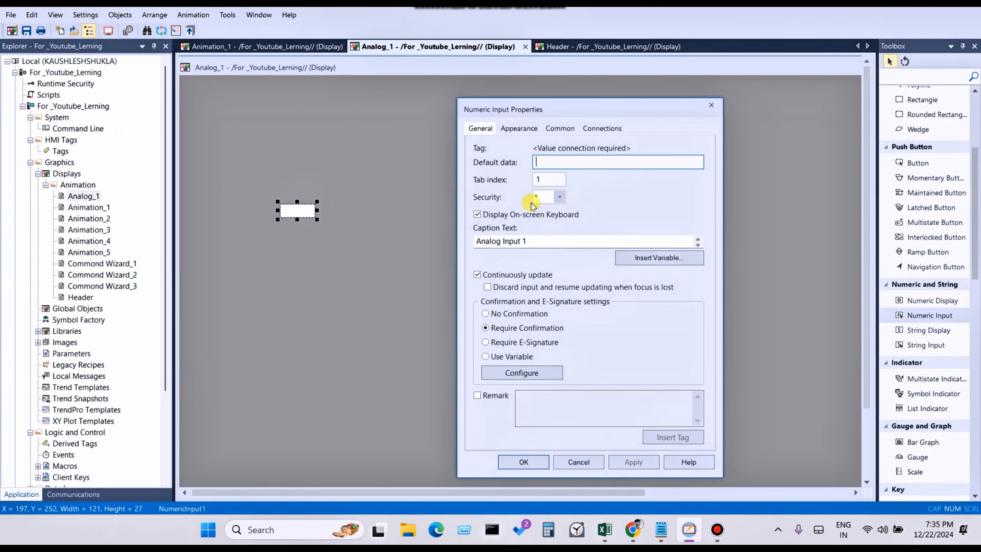
pyautogui.click(519, 128)
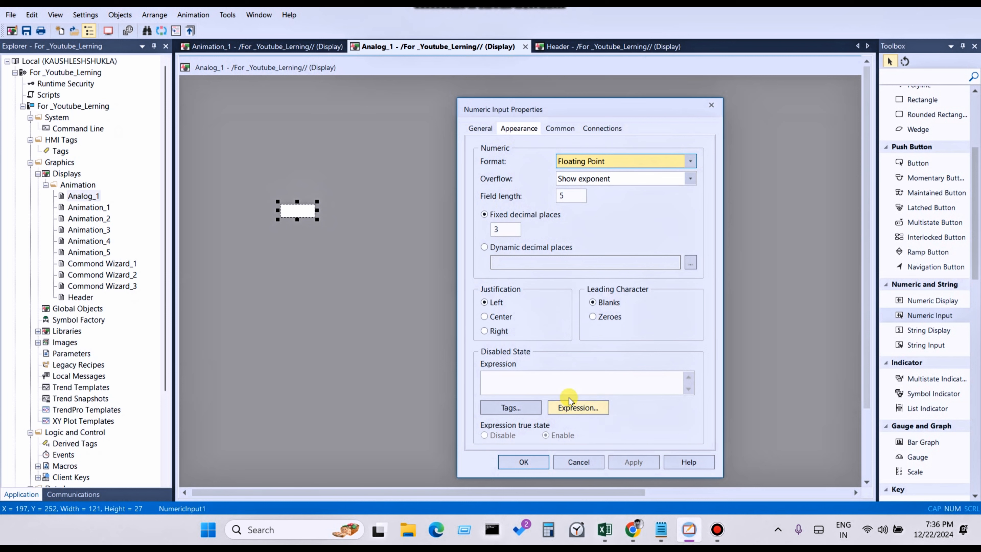
# Step: Review the numeric input's disabled state expression and its height, width, top and left position settings
pyautogui.click(569, 379)
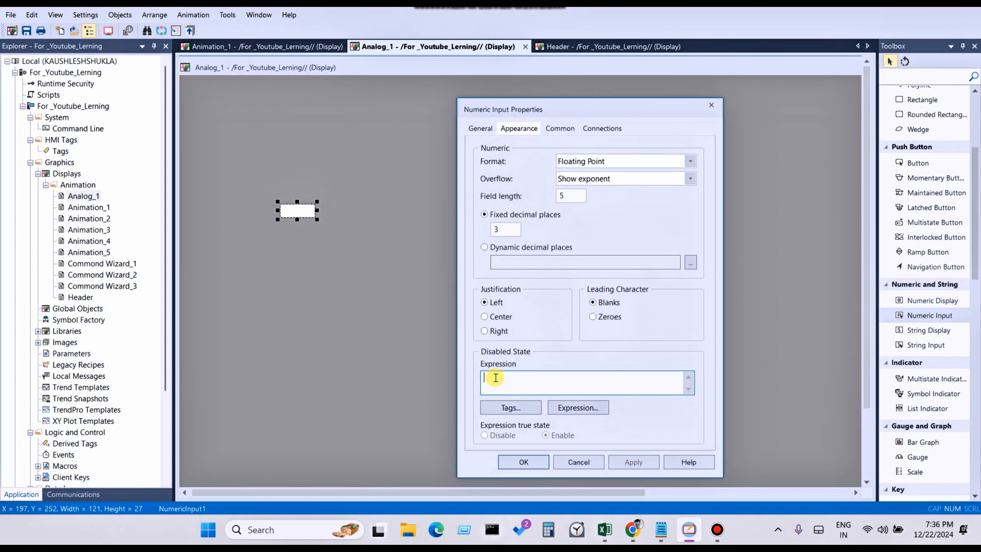
pyautogui.click(554, 129)
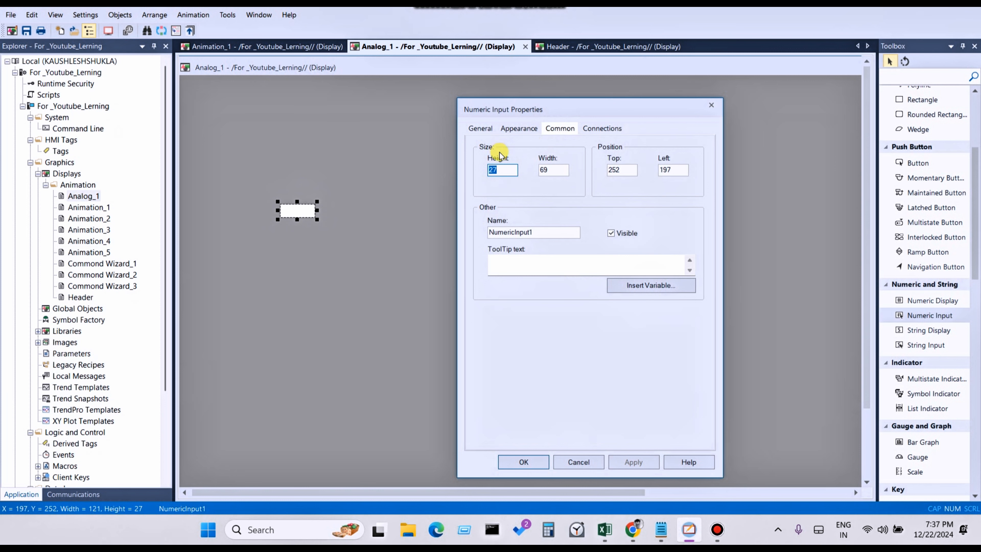
pyautogui.click(559, 170)
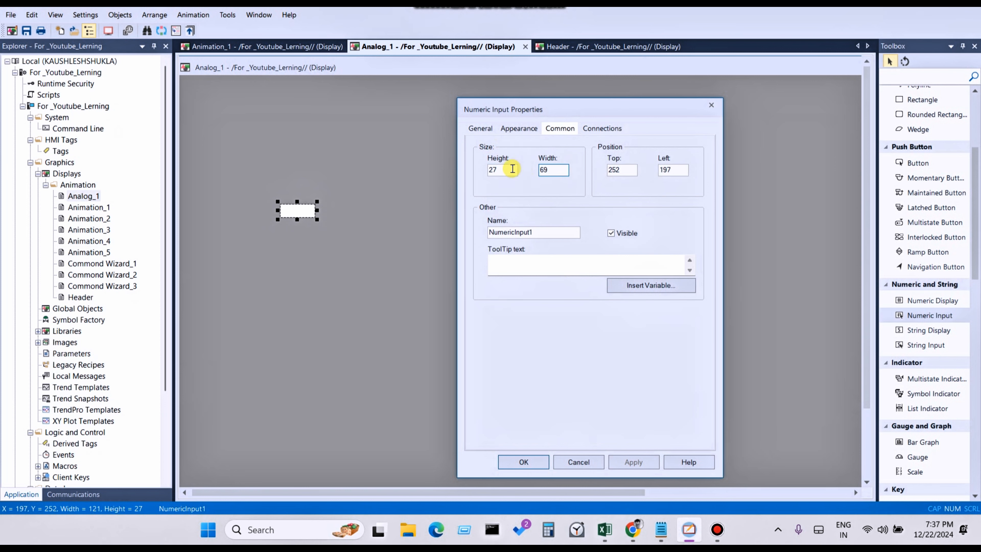
pyautogui.click(503, 169)
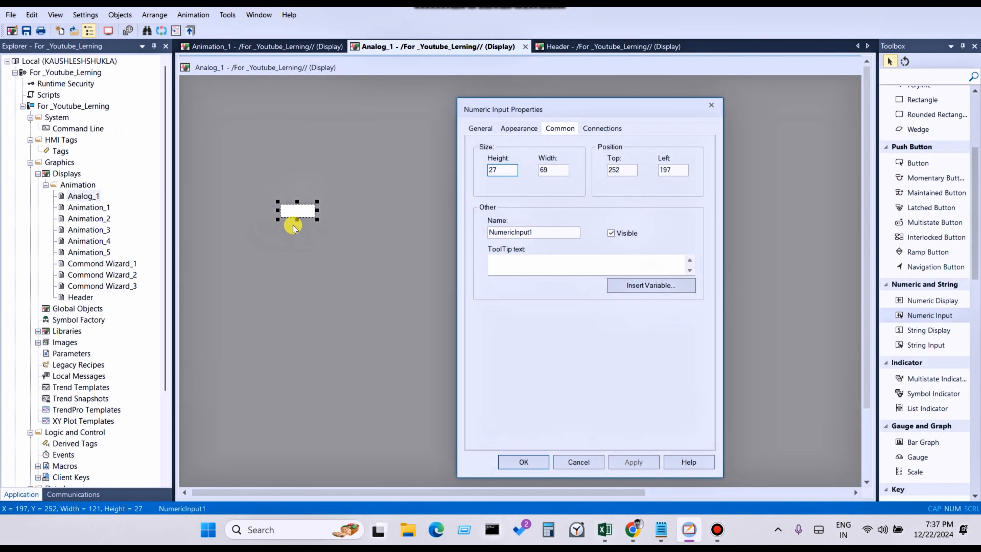
pyautogui.click(557, 169)
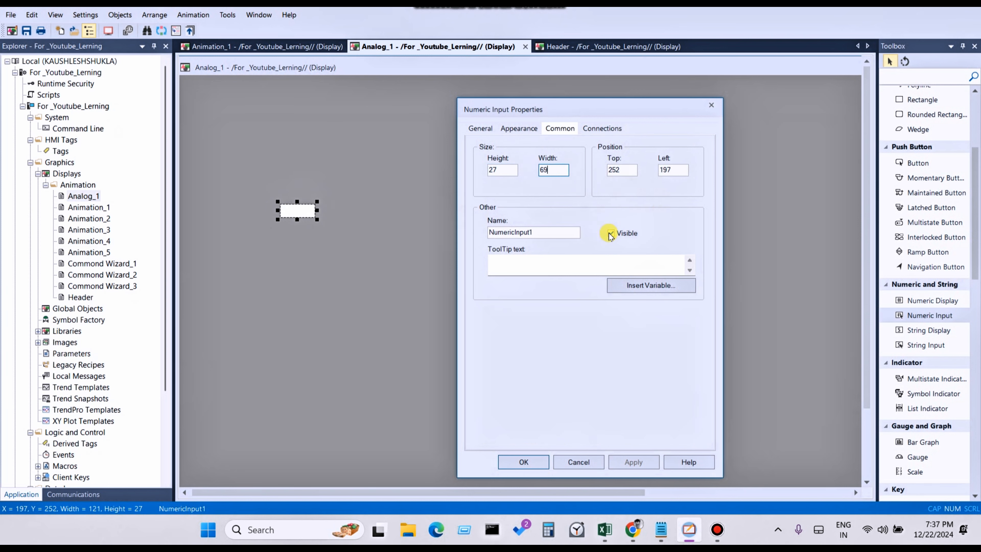
pyautogui.click(671, 169)
pyautogui.click(629, 170)
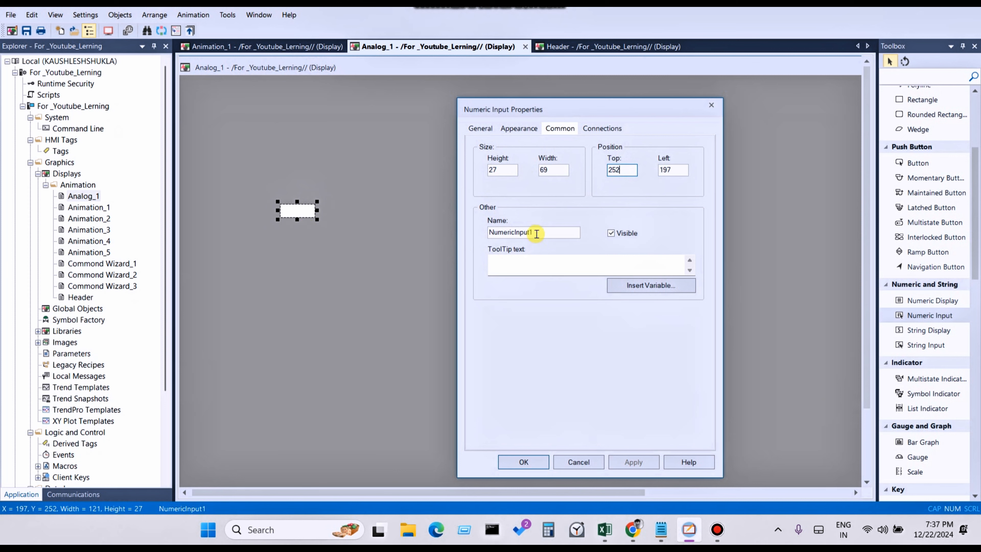
# Step: Set the numeric input's tooltip text to "Analog Input-1" and apply the change
pyautogui.click(536, 259)
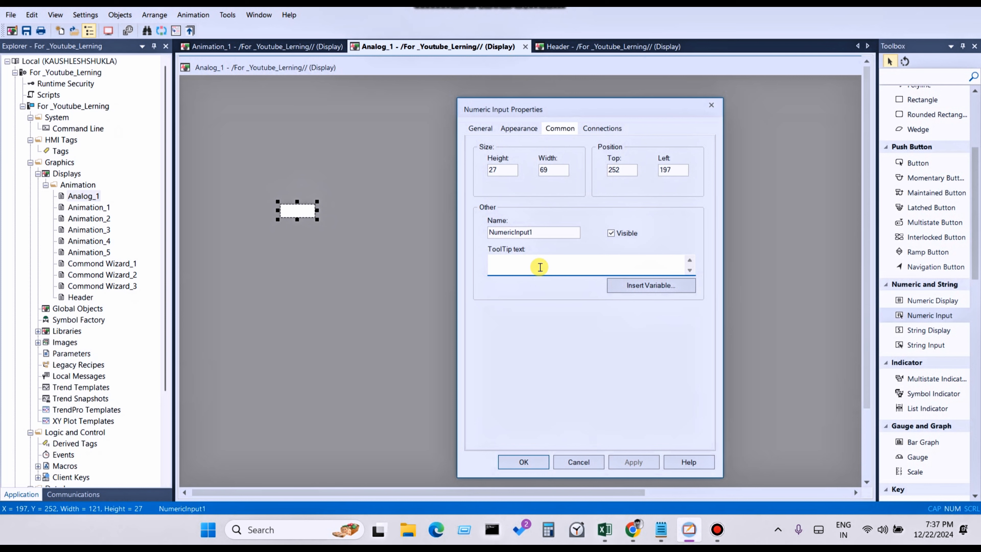
pyautogui.write('Analog Input-1')
pyautogui.click(638, 463)
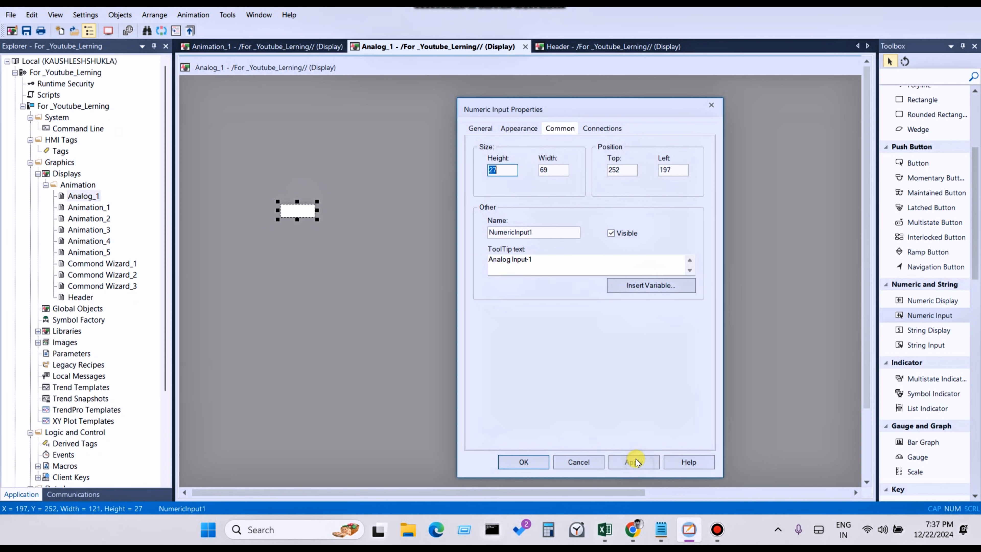
pyautogui.click(525, 463)
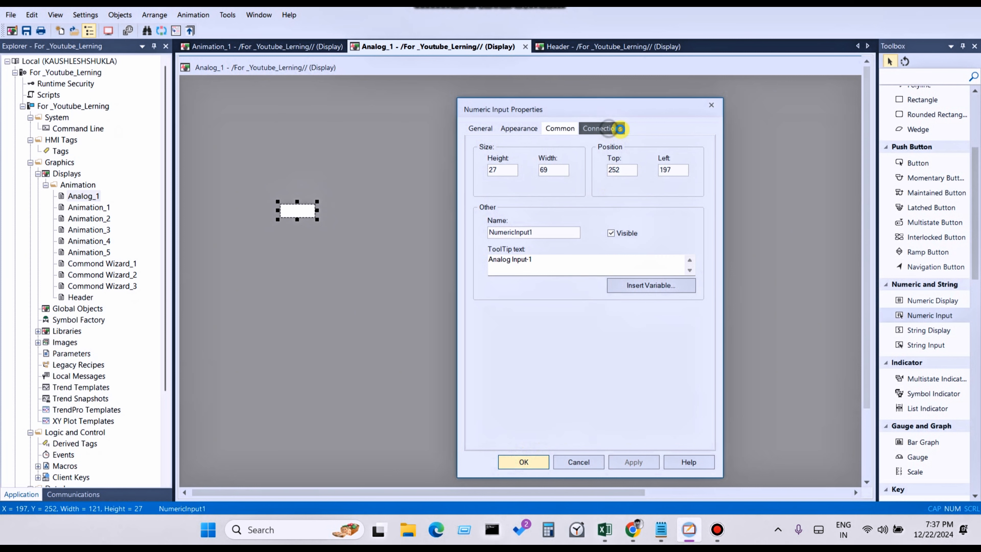
# Step: Open the numeric input's connections, browse the project tags for Value and cancel without choosing one
pyautogui.click(612, 130)
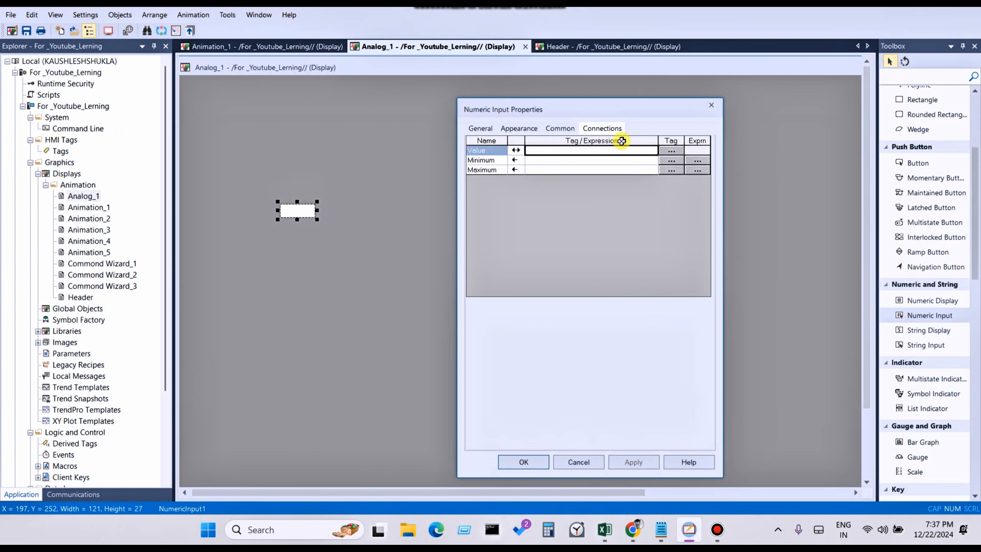
pyautogui.click(671, 151)
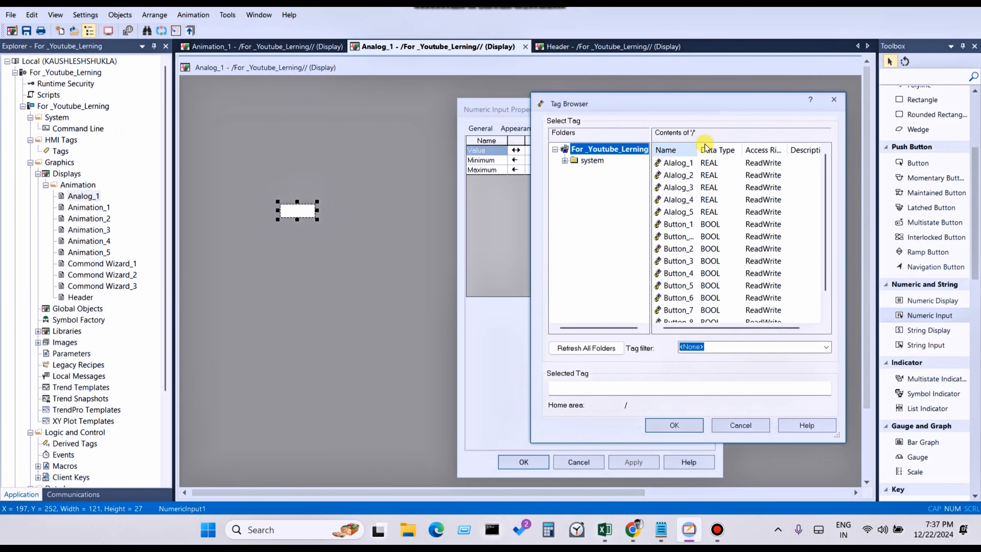
pyautogui.click(761, 421)
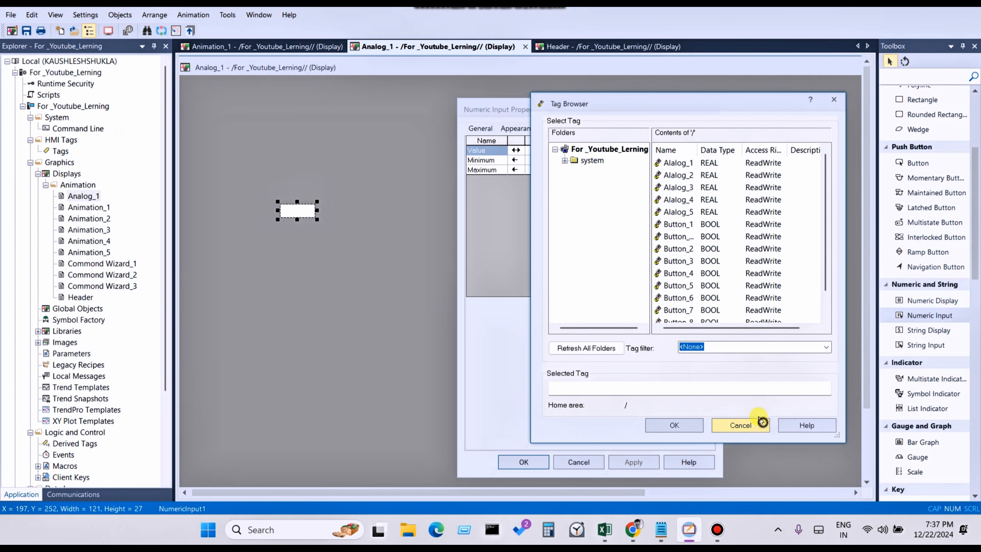
pyautogui.click(744, 425)
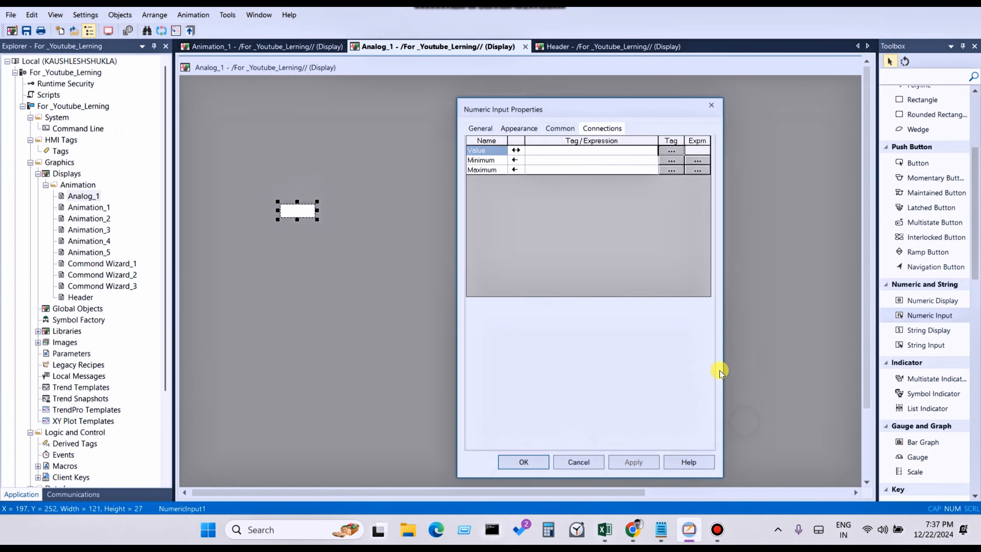
# Step: Reopen tag browsing for the Value connection, widen the tag name column and show the server names in the folder tree
pyautogui.click(673, 151)
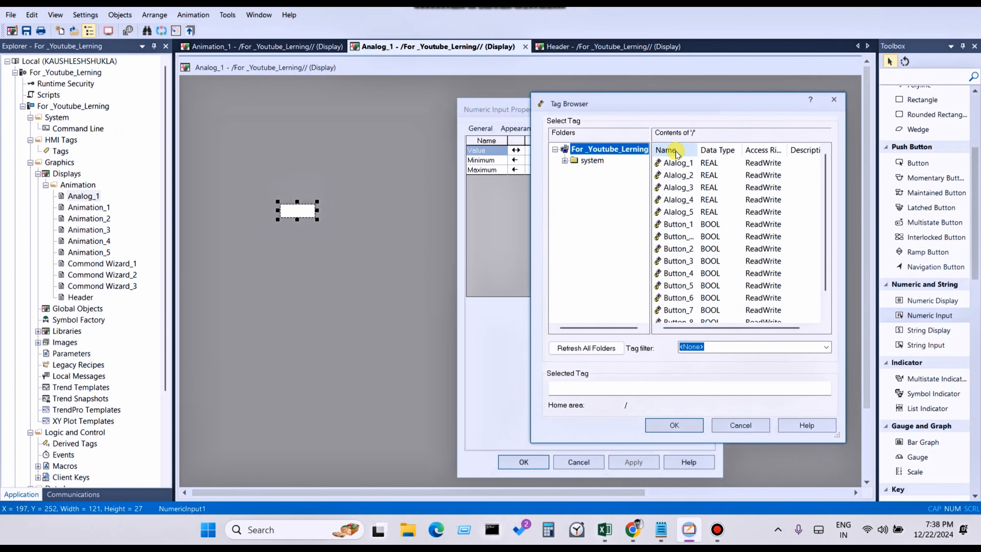
pyautogui.moveTo(697, 150); pyautogui.dragTo(733, 150)
pyautogui.rightClick(576, 153)
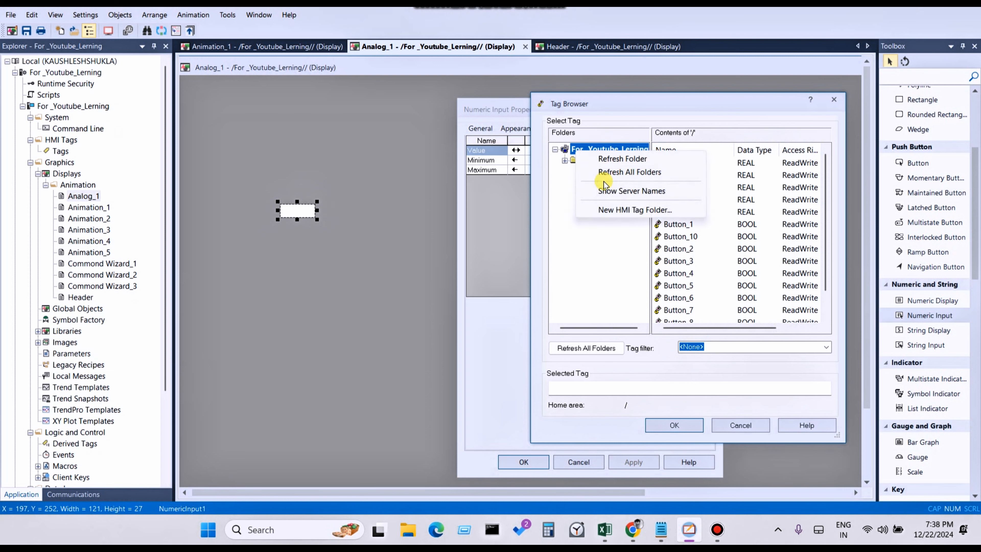
pyautogui.click(607, 191)
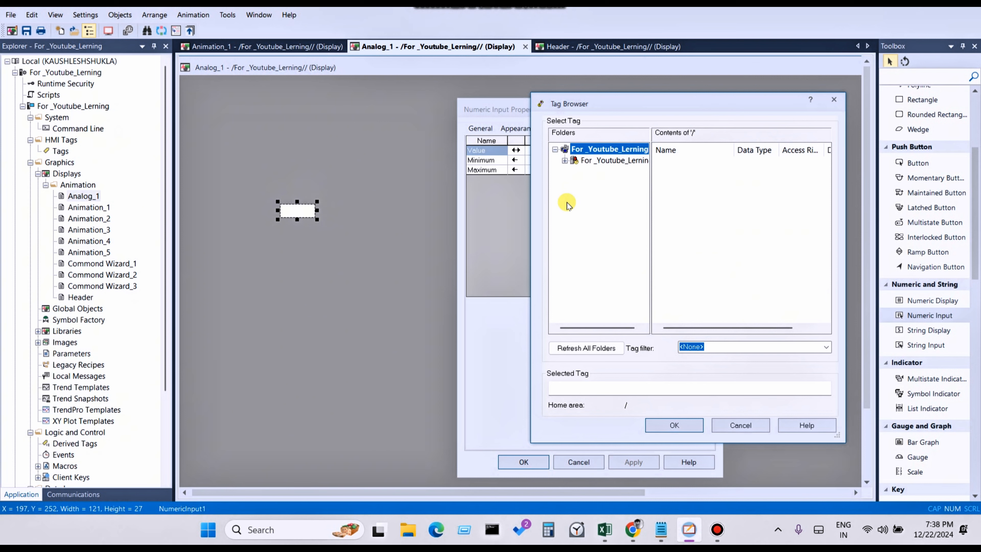
pyautogui.click(566, 160)
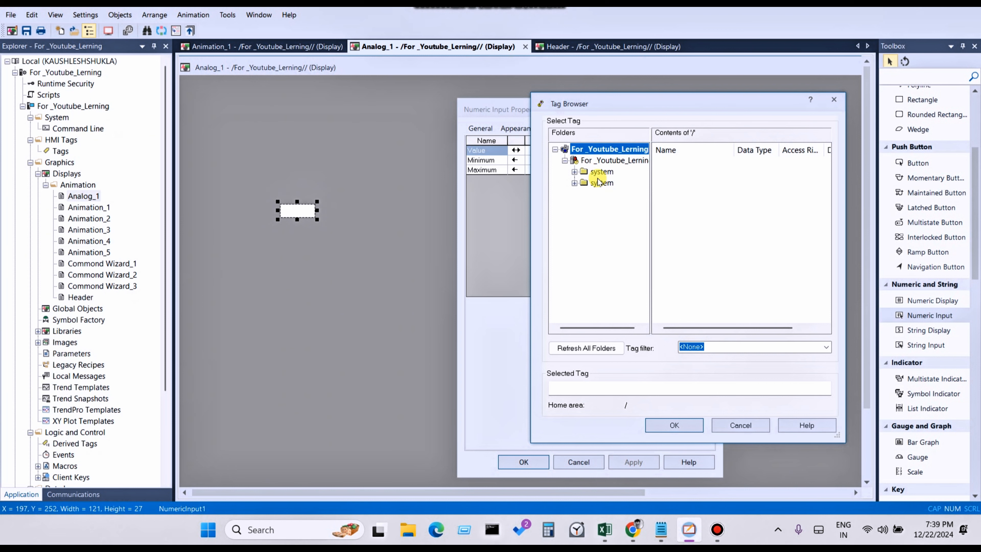
pyautogui.click(555, 150)
pyautogui.click(555, 150)
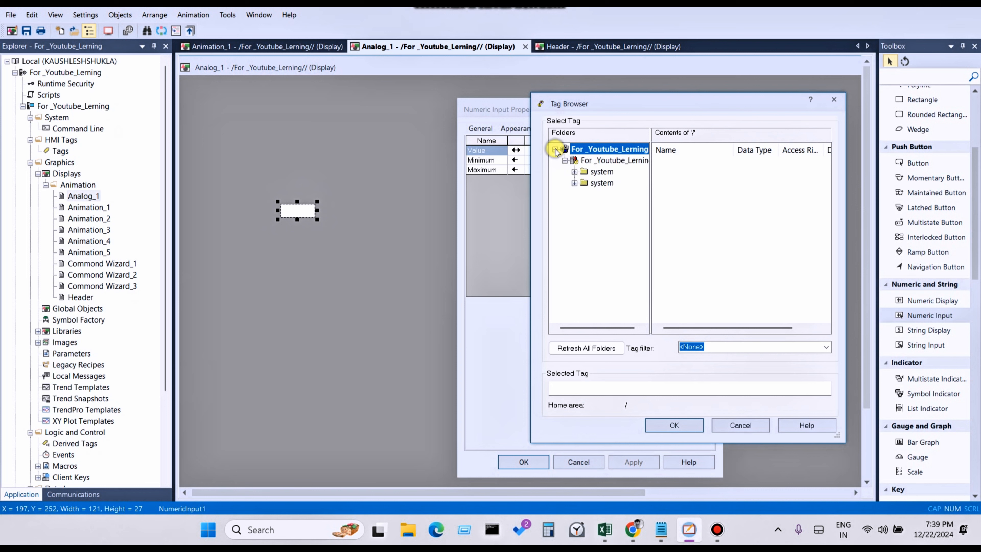
# Step: Assign the Alalog_4 tag from the project's HMI server to the numeric input's Value connection
pyautogui.click(604, 160)
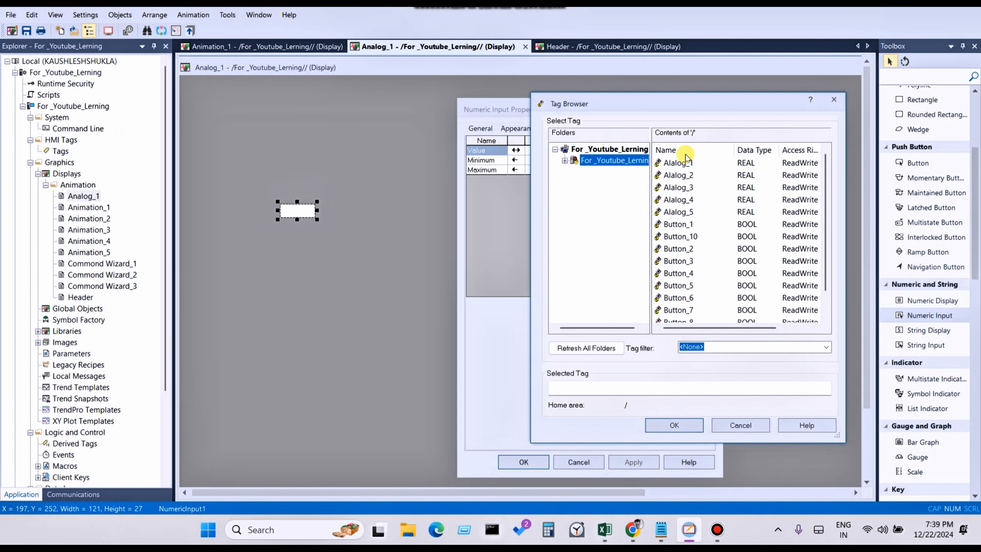
pyautogui.moveTo(734, 145); pyautogui.dragTo(737, 145)
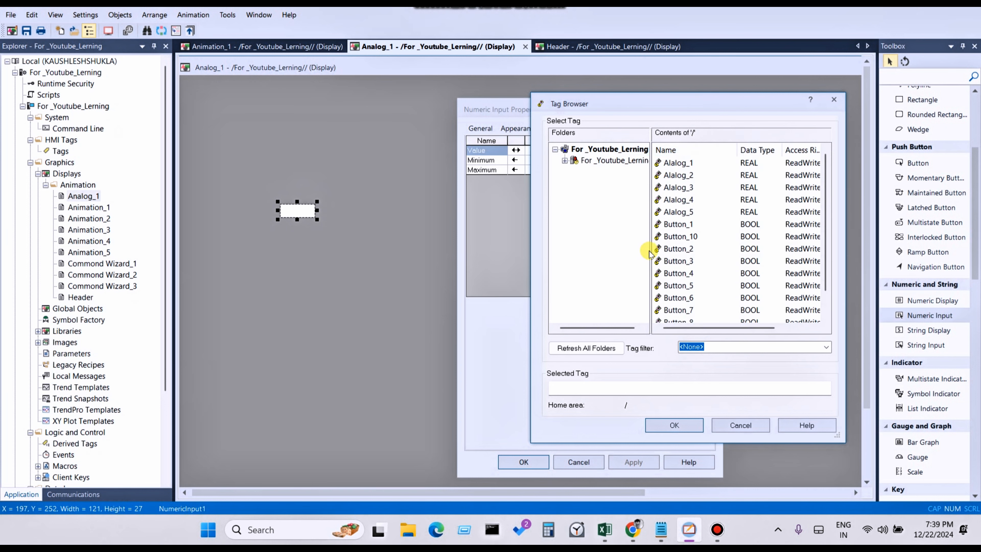
pyautogui.moveTo(651, 251); pyautogui.dragTo(630, 277)
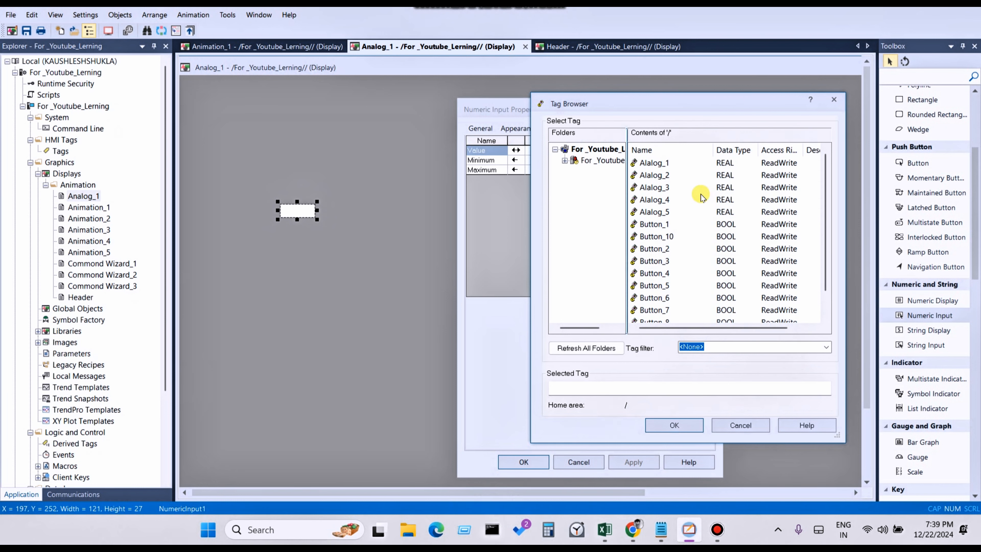
pyautogui.click(676, 201)
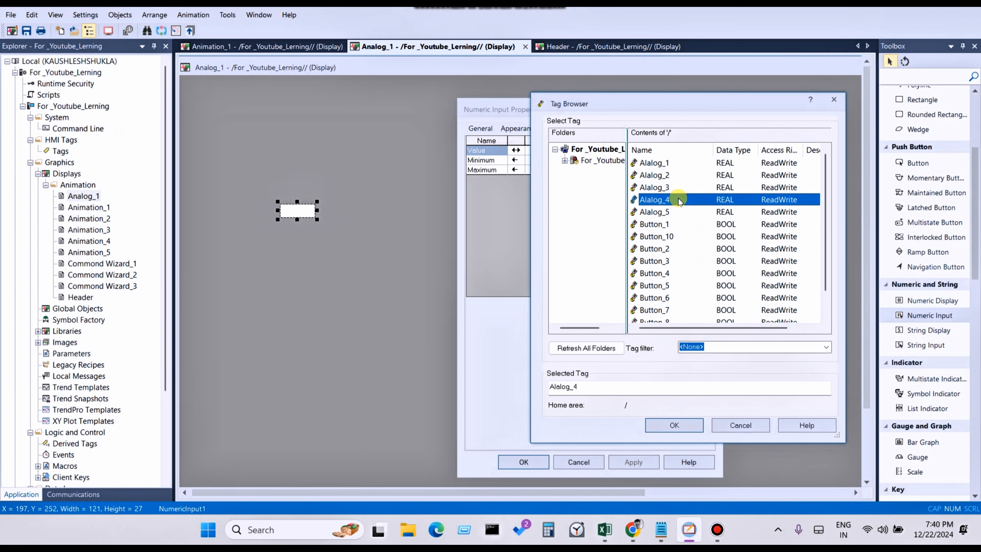
pyautogui.click(674, 426)
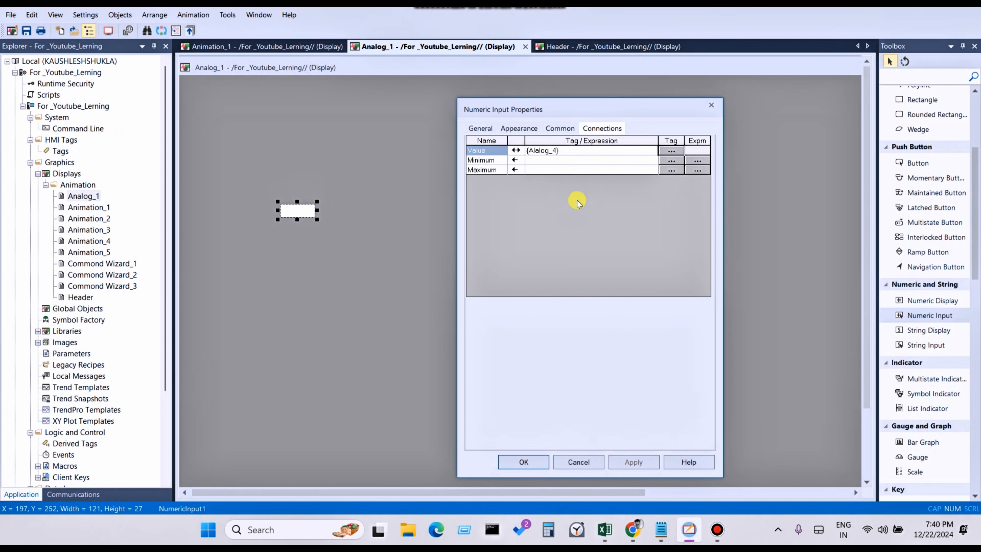
# Step: Set the numeric input's Minimum connection to 0 and Maximum to 100, and accept the properties
pyautogui.click(566, 159)
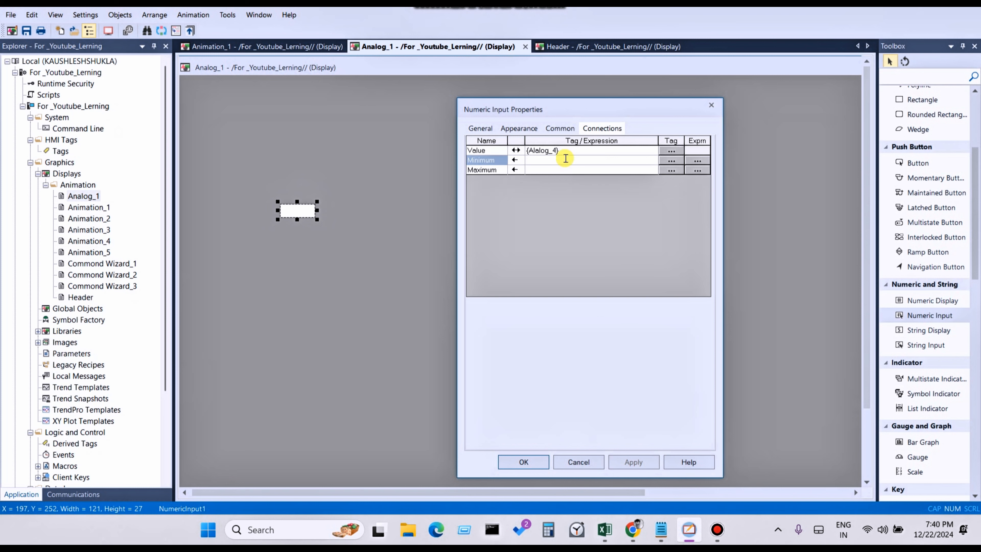
pyautogui.write('1')
pyautogui.press('BackSpace')
pyautogui.write('0')
pyautogui.click(582, 171)
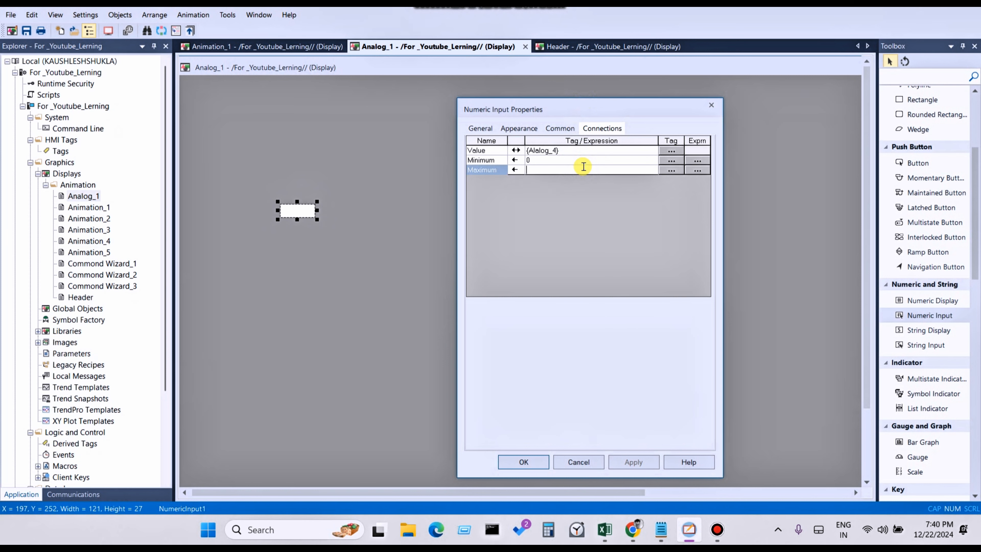
pyautogui.write('100')
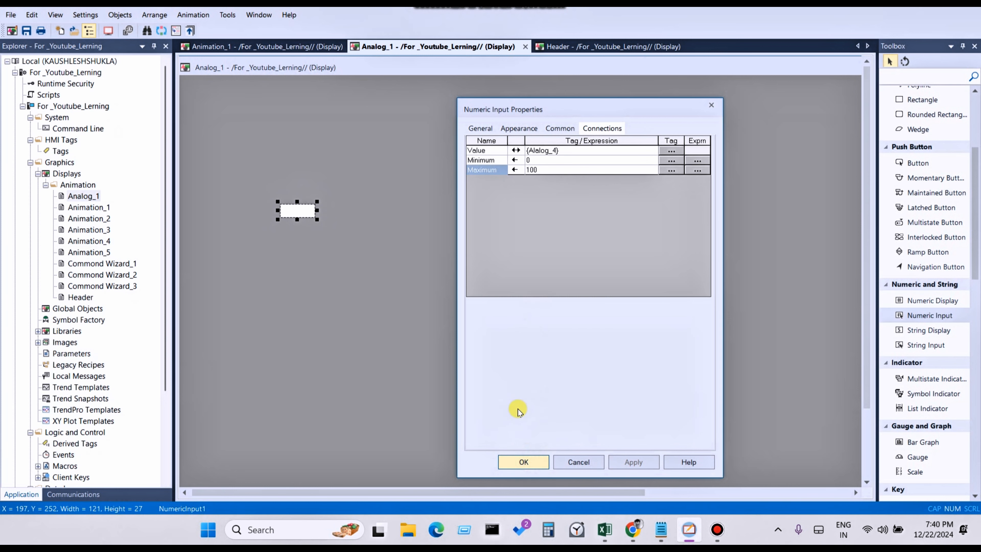
pyautogui.click(525, 464)
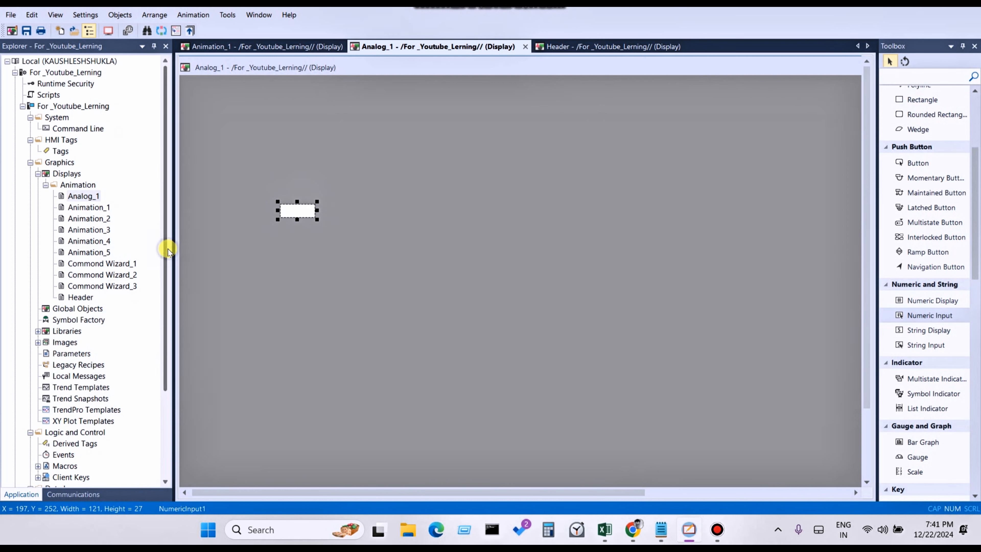
# Step: Open the Sliders library from the project's graphics libraries
pyautogui.moveTo(168, 248); pyautogui.dragTo(160, 305)
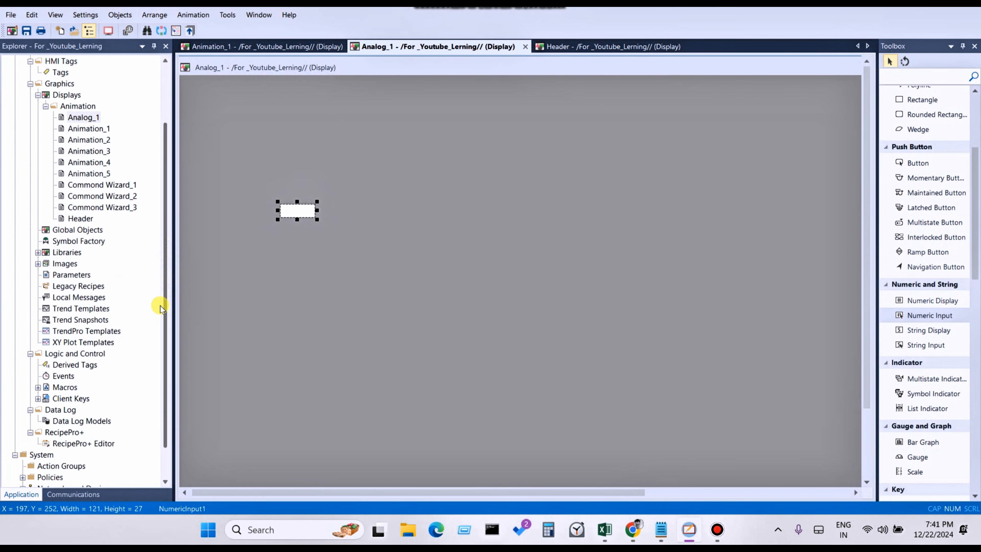
pyautogui.click(38, 253)
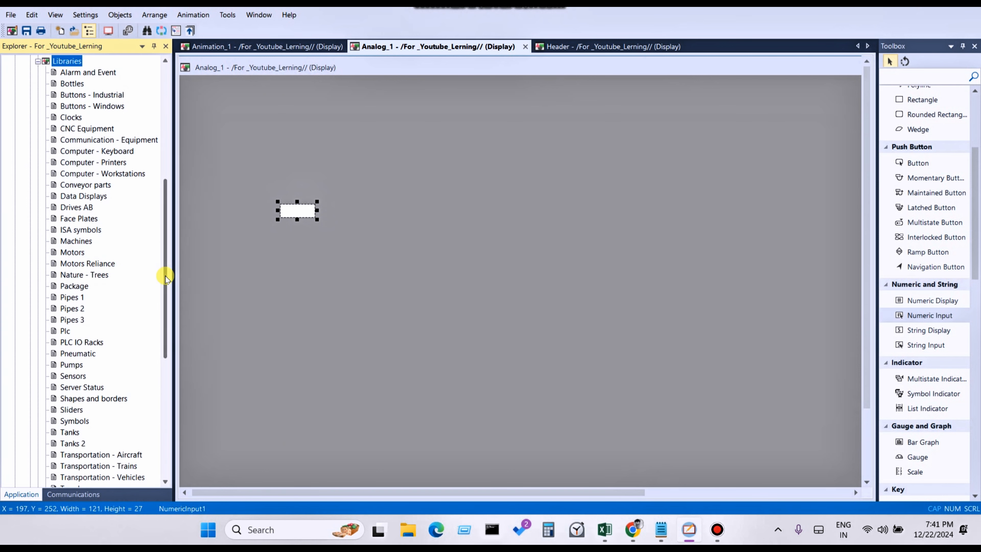
pyautogui.moveTo(169, 279); pyautogui.dragTo(169, 211)
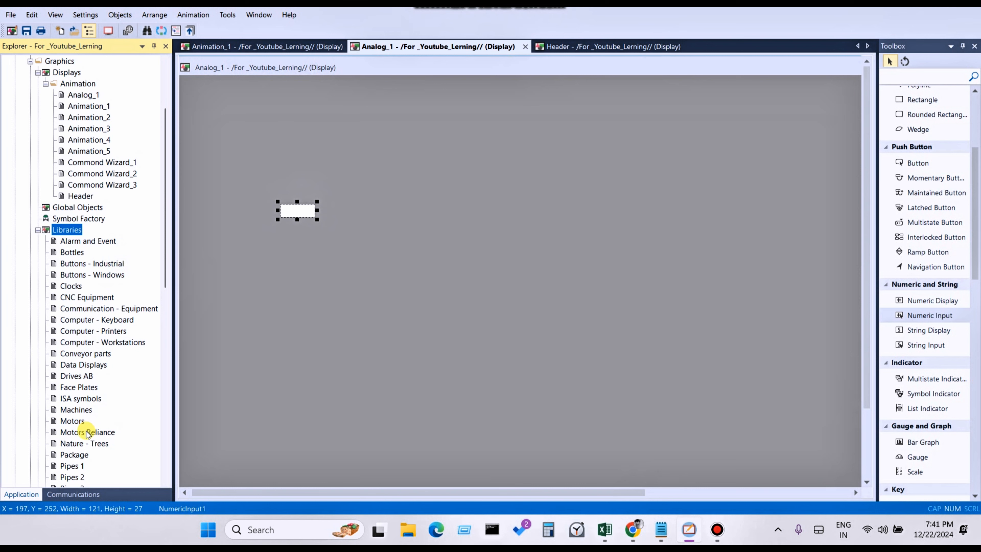
pyautogui.moveTo(165, 267); pyautogui.dragTo(172, 305)
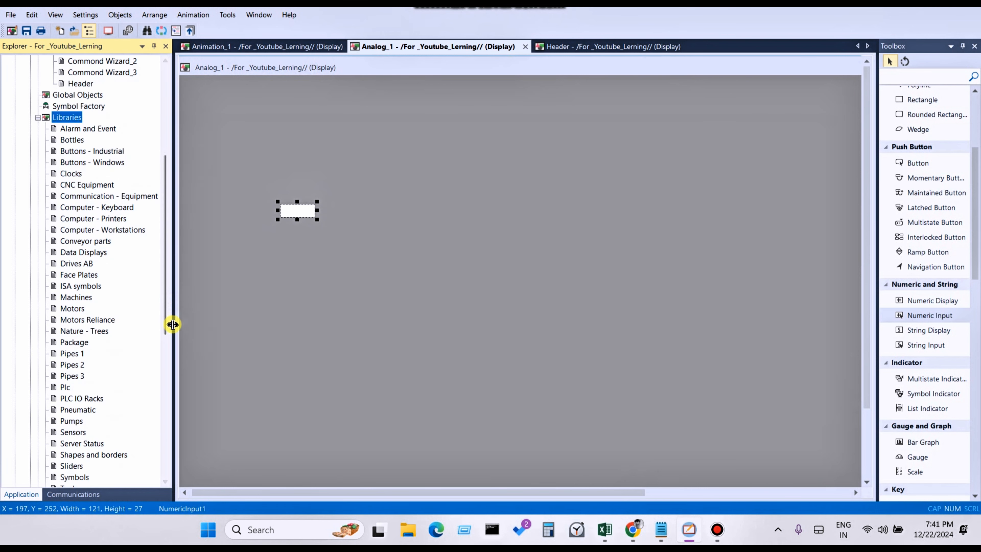
pyautogui.click(76, 472)
pyautogui.doubleClick(76, 473)
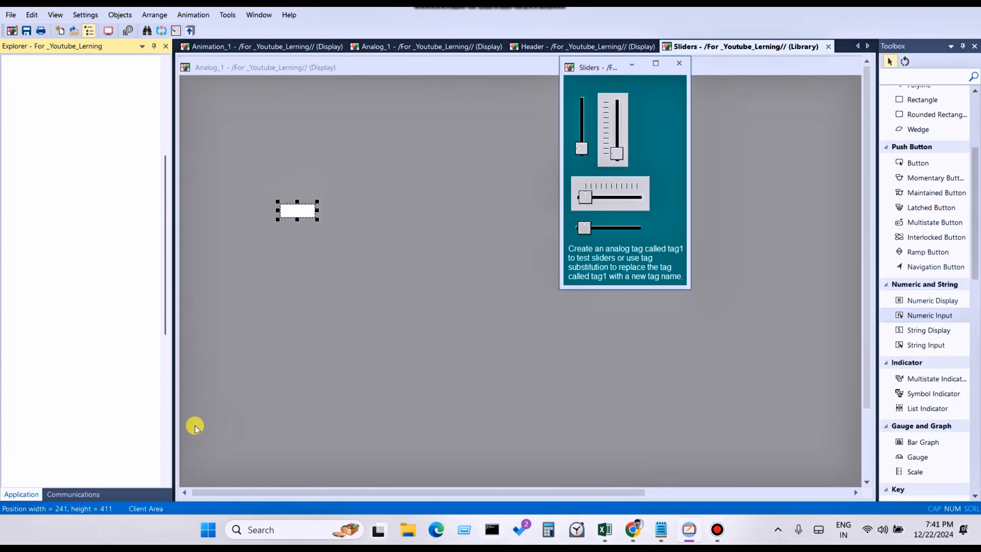
# Step: Copy the vertical slider with the scale from the Sliders library and paste it onto the Analog_1 display
pyautogui.rightClick(605, 143)
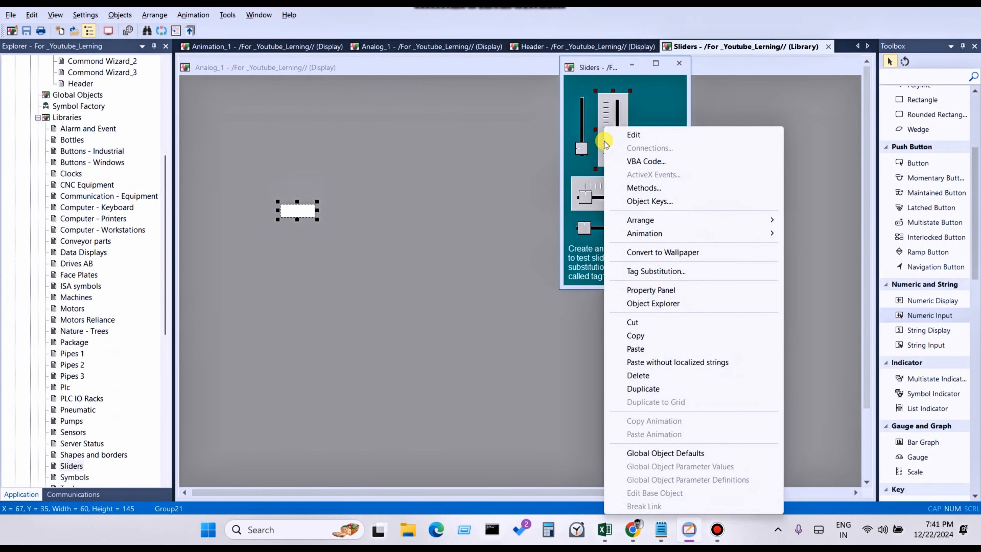
pyautogui.click(631, 335)
pyautogui.click(478, 217)
pyautogui.rightClick(478, 219)
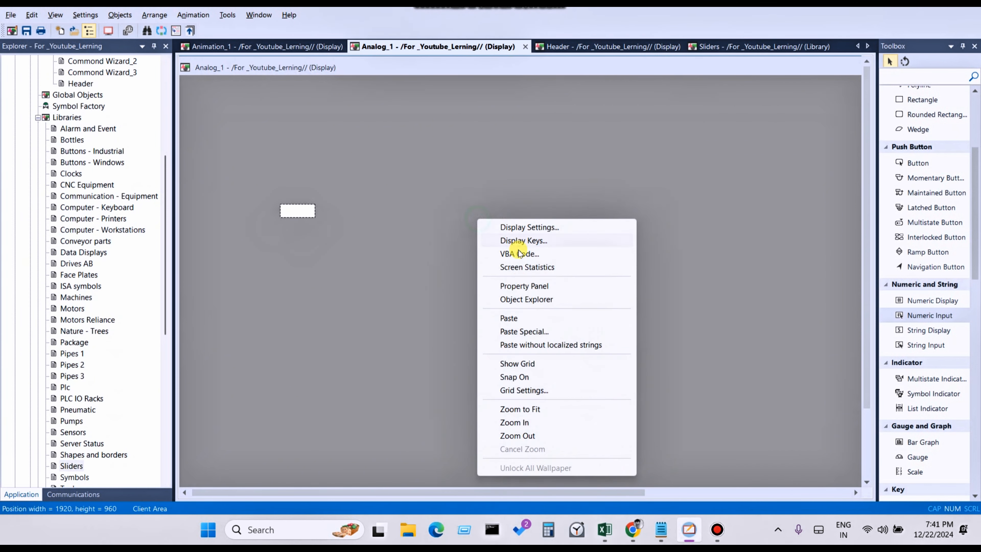
pyautogui.click(510, 318)
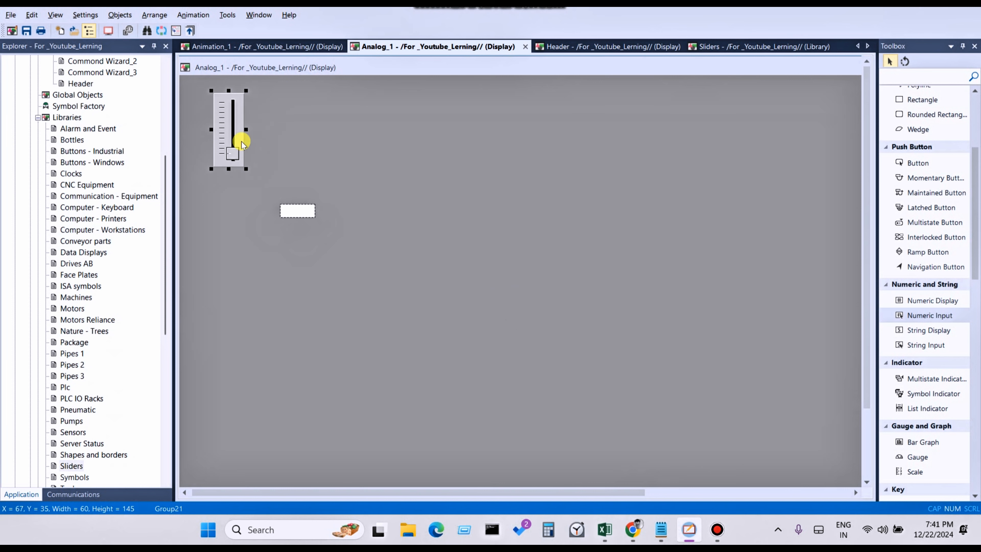
# Step: Arrange the numeric input at about X 101, Y 66 and the slider beside it at about X 283, Y 28
pyautogui.moveTo(242, 141); pyautogui.dragTo(471, 183)
pyautogui.moveTo(291, 211); pyautogui.dragTo(271, 124)
pyautogui.moveTo(447, 190); pyautogui.dragTo(370, 143)
pyautogui.moveTo(285, 110); pyautogui.dragTo(264, 119)
pyautogui.moveTo(357, 128); pyautogui.dragTo(337, 121)
# Step: Edit the slider group and open the Vertical Slider animation of its knob
pyautogui.rightClick(336, 127)
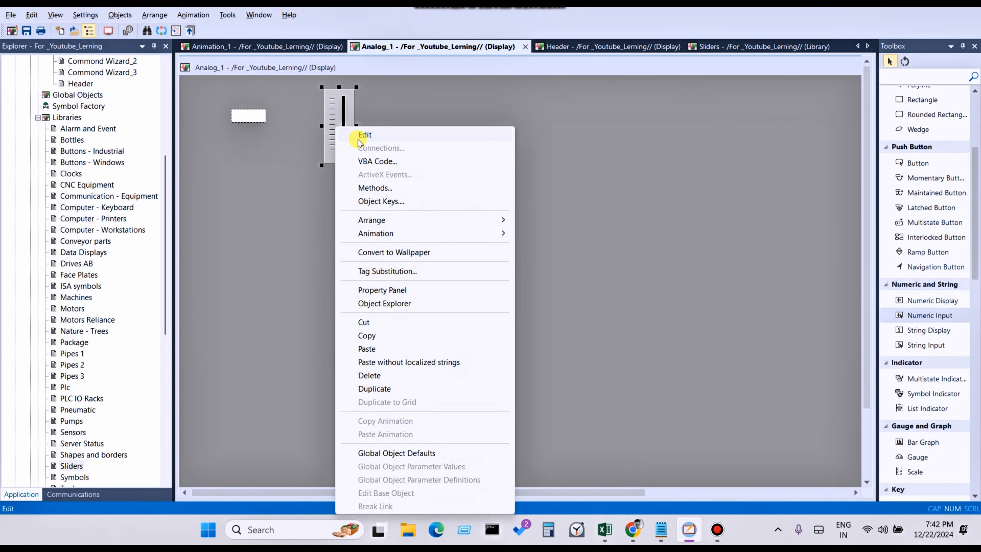
pyautogui.click(358, 140)
pyautogui.click(343, 147)
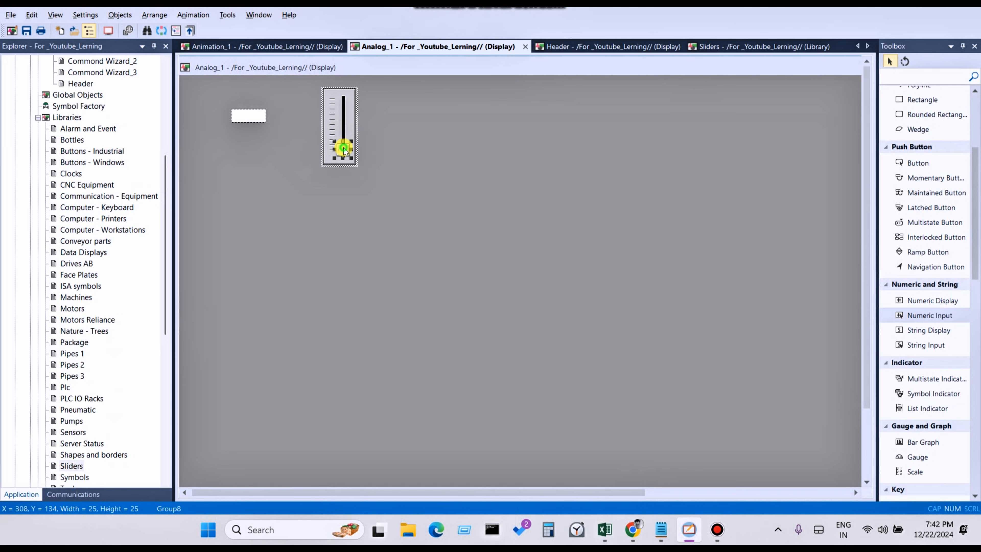
pyautogui.rightClick(343, 147)
pyautogui.moveTo(417, 233)
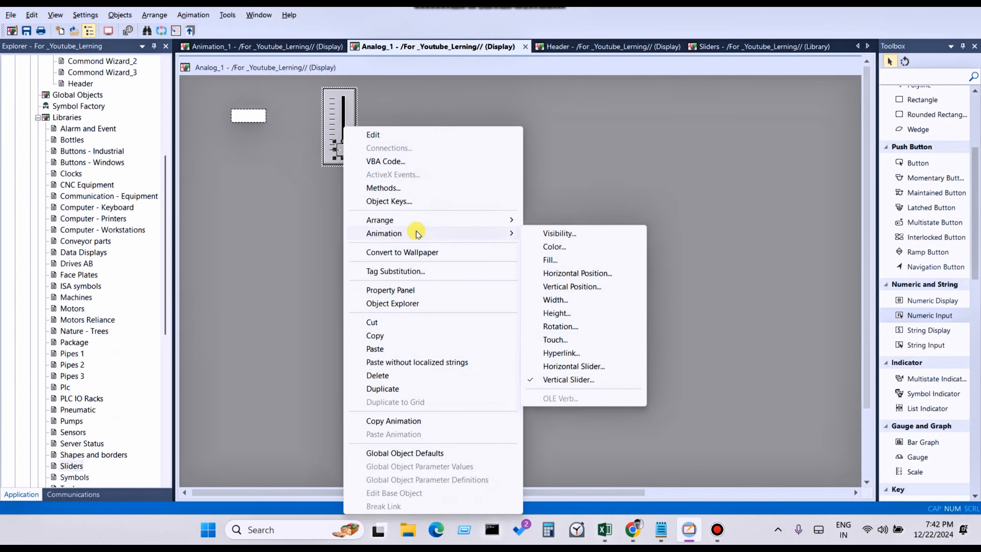
pyautogui.click(561, 378)
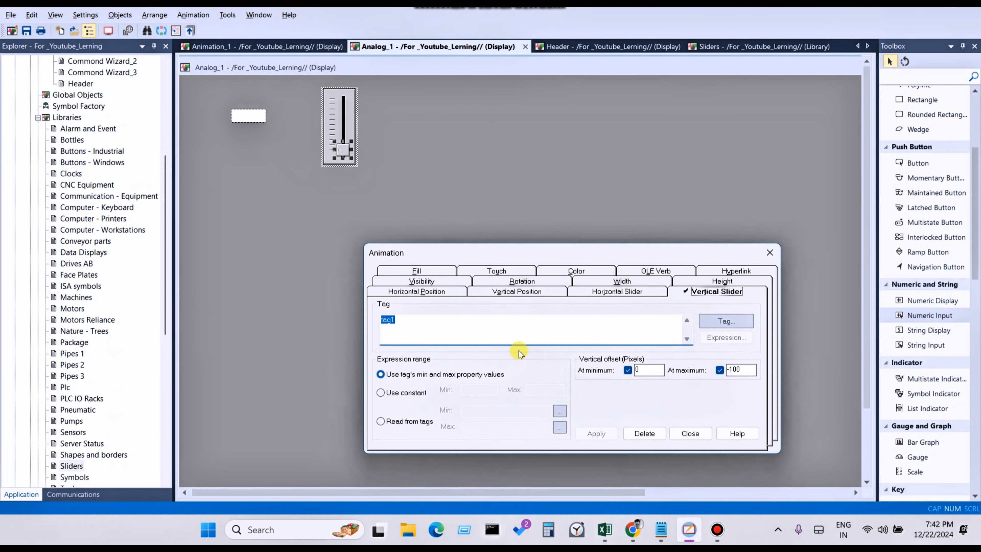
# Step: Replace the knob animation's placeholder tag with Alalog_4, apply the animation, and save the display
pyautogui.click(453, 321)
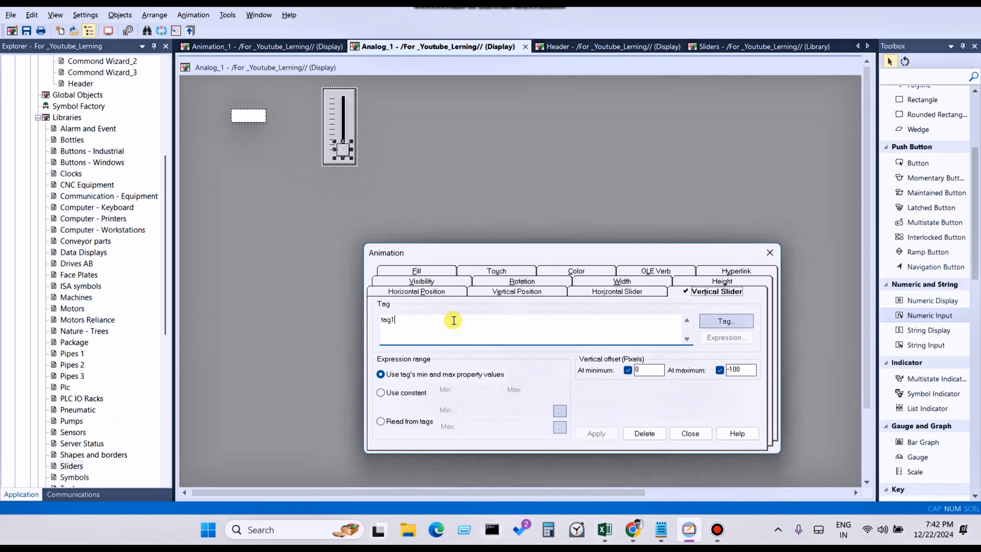
pyautogui.moveTo(556, 331); pyautogui.dragTo(374, 333)
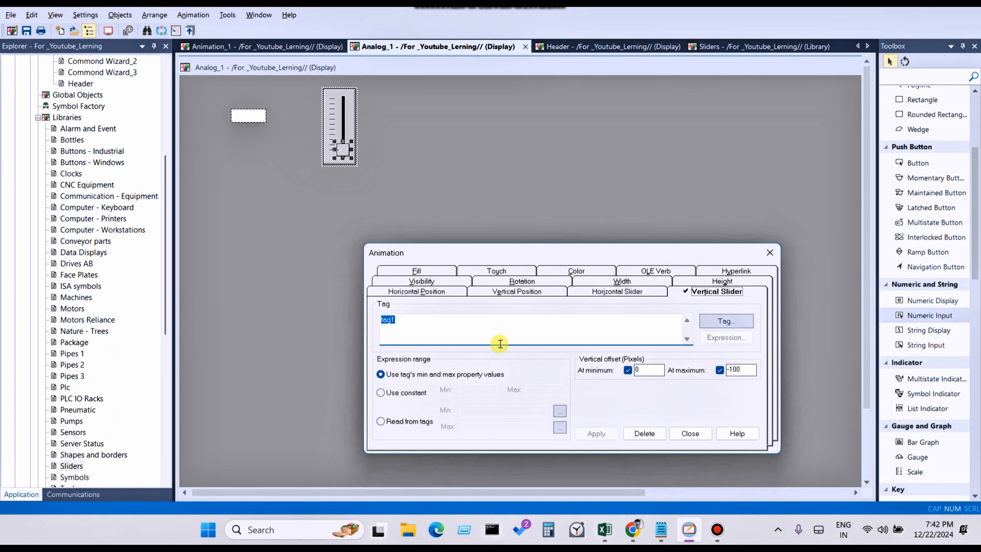
pyautogui.press('Delete')
pyautogui.click(721, 322)
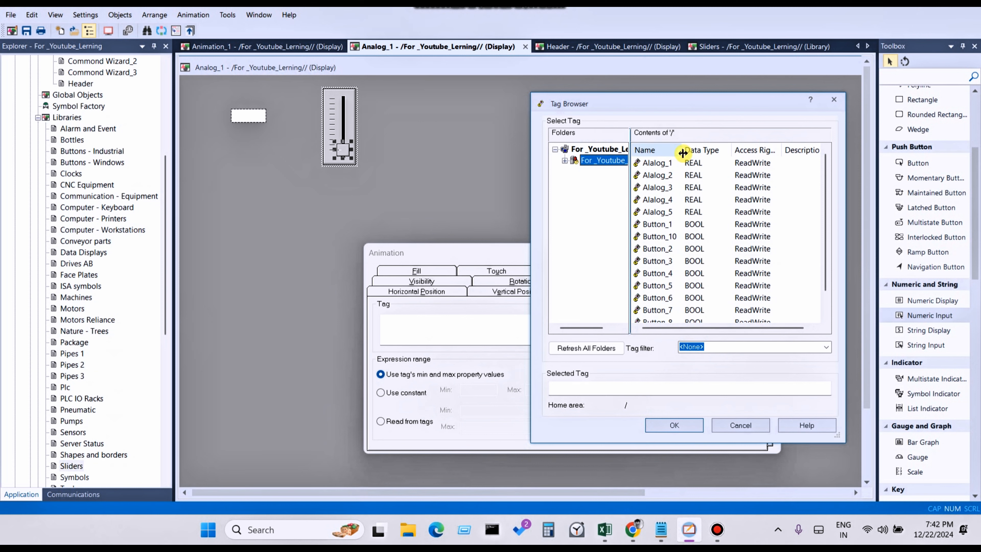
pyautogui.moveTo(682, 150); pyautogui.dragTo(716, 151)
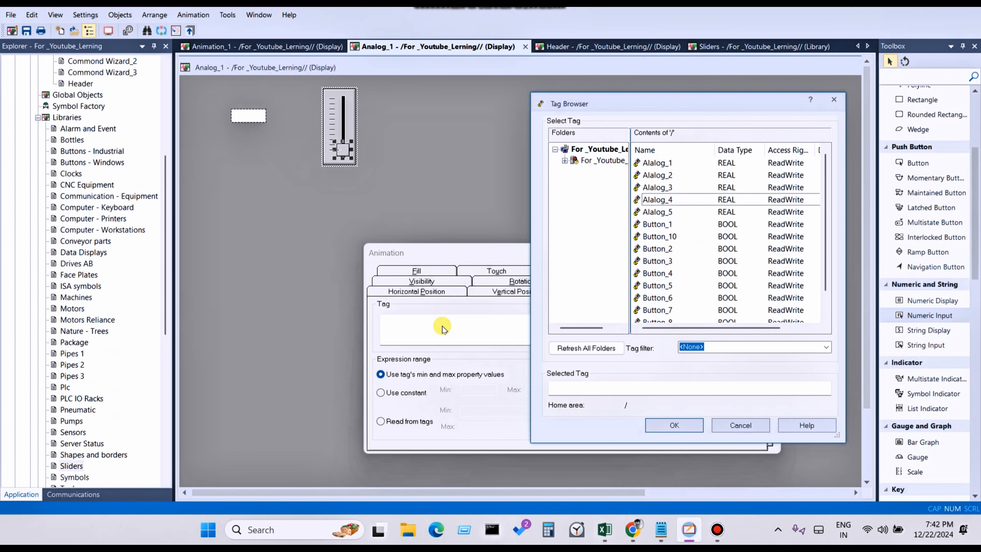
pyautogui.click(672, 200)
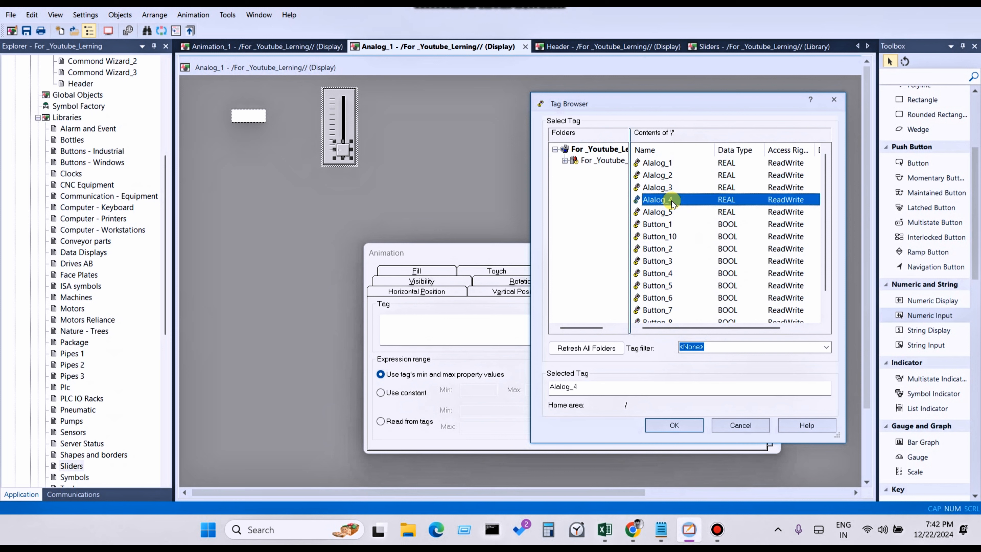
pyautogui.click(586, 386)
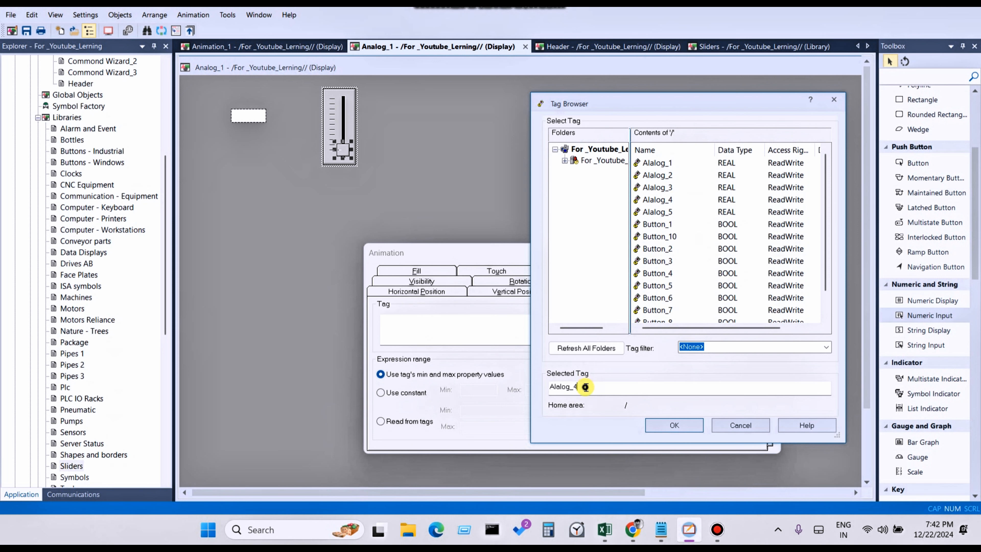
pyautogui.click(667, 427)
pyautogui.click(607, 434)
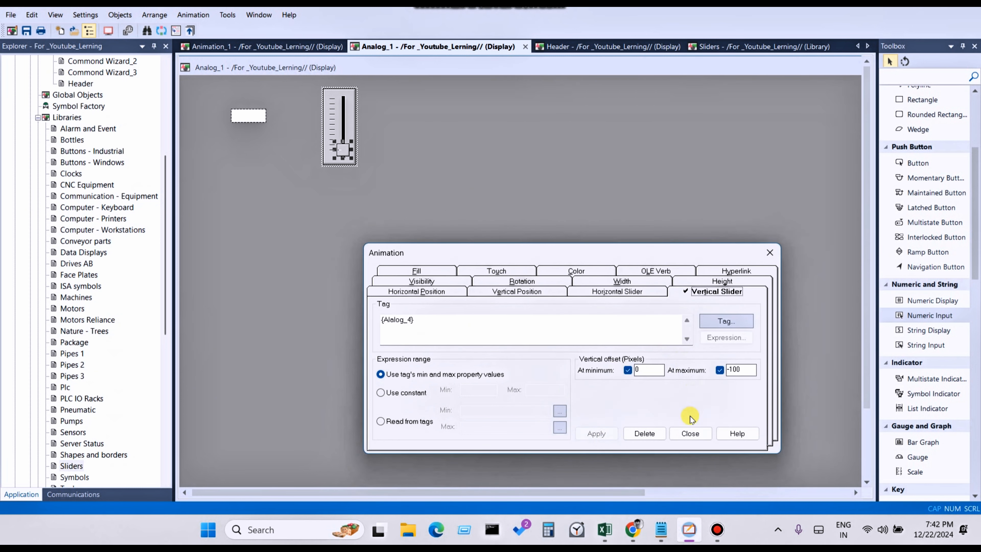
pyautogui.click(691, 433)
pyautogui.click(27, 34)
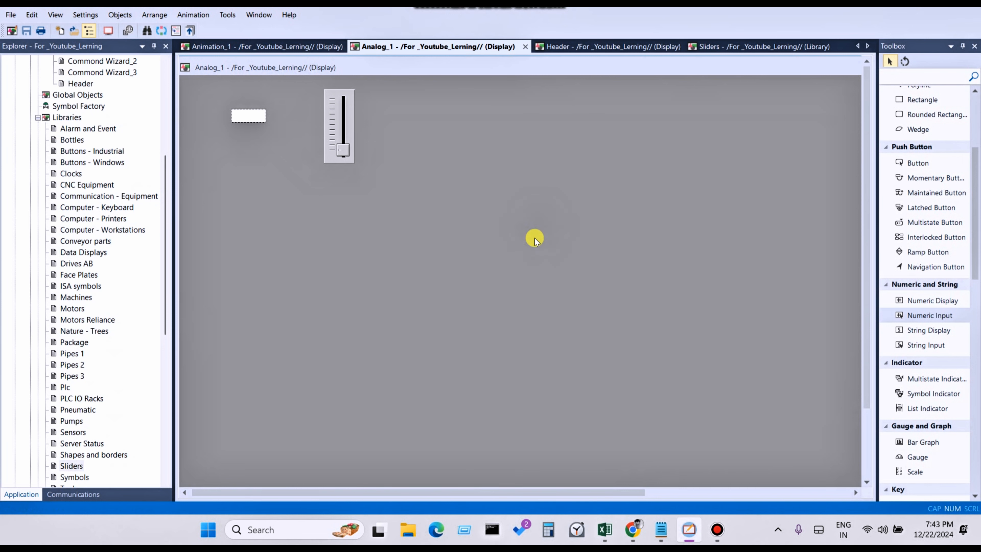
pyautogui.click(339, 149)
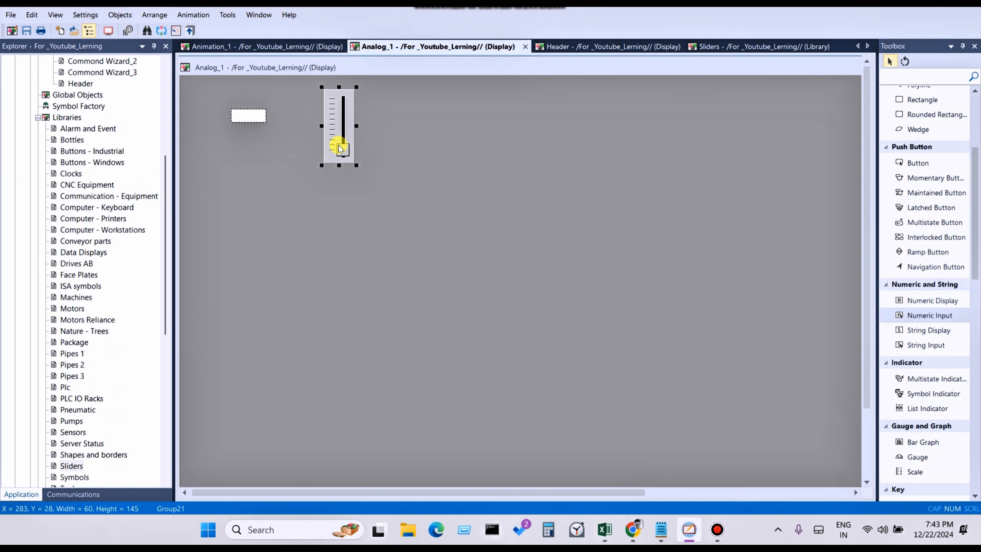
pyautogui.click(254, 117)
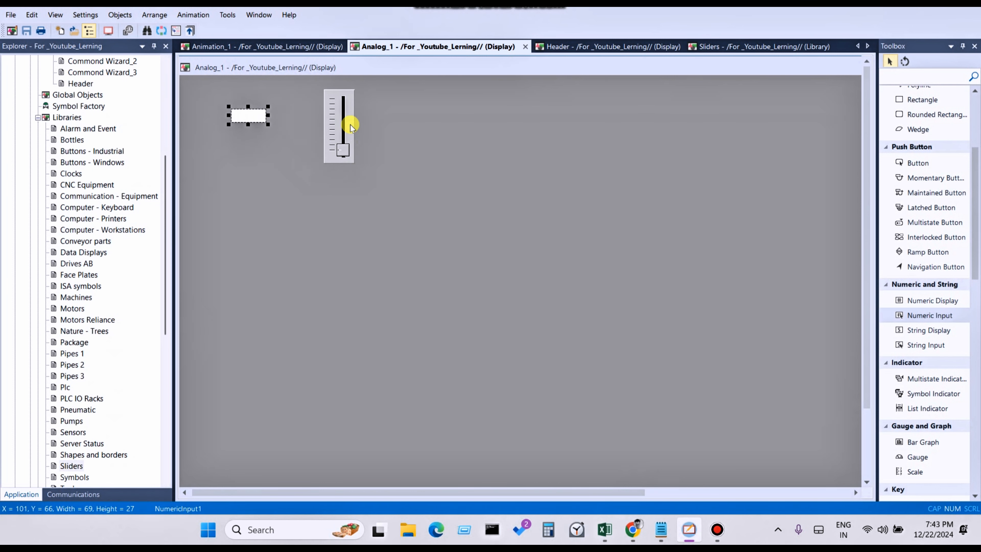
pyautogui.click(350, 124)
pyautogui.click(244, 118)
pyautogui.click(348, 151)
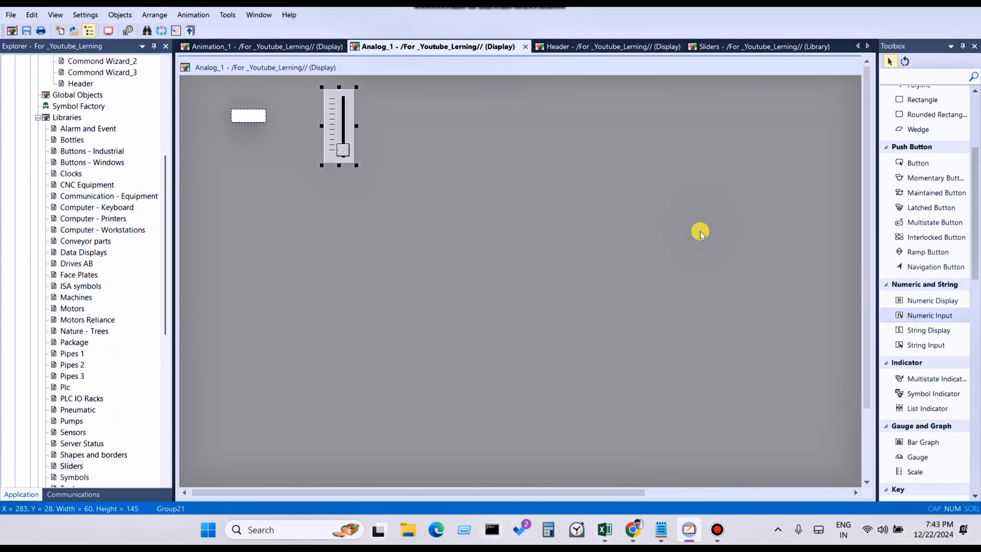
pyautogui.click(902, 300)
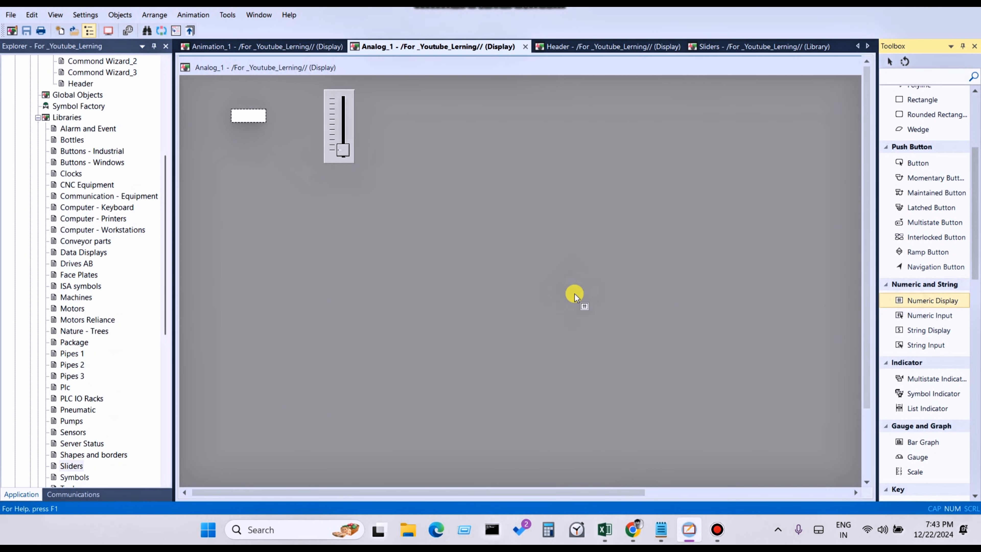
pyautogui.click(910, 302)
pyautogui.moveTo(232, 128); pyautogui.dragTo(273, 133)
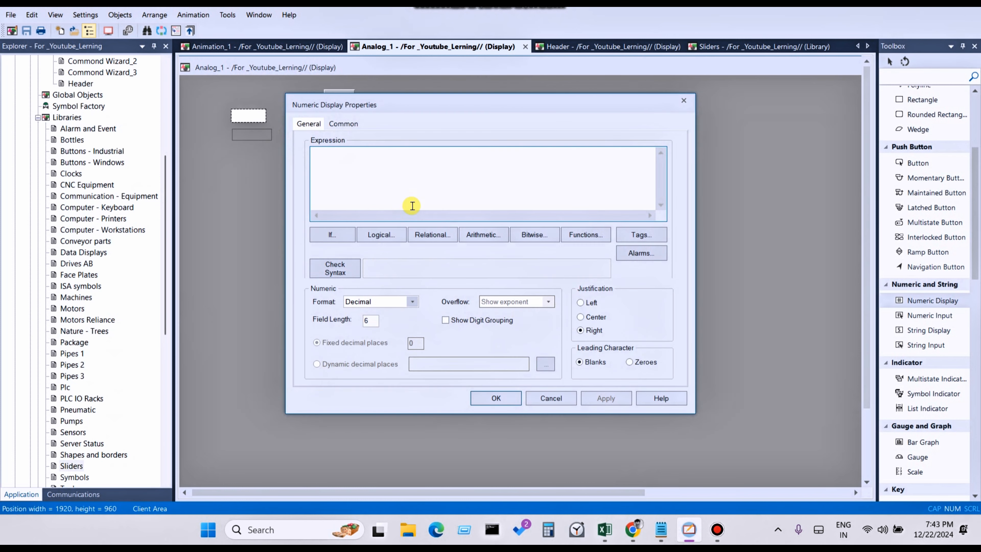
pyautogui.click(388, 177)
pyautogui.click(684, 100)
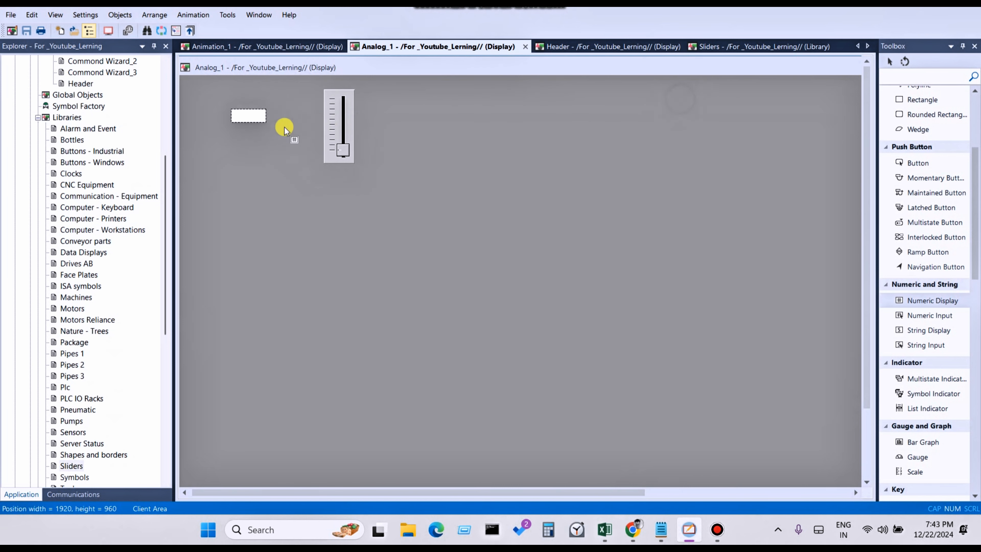
pyautogui.click(244, 118)
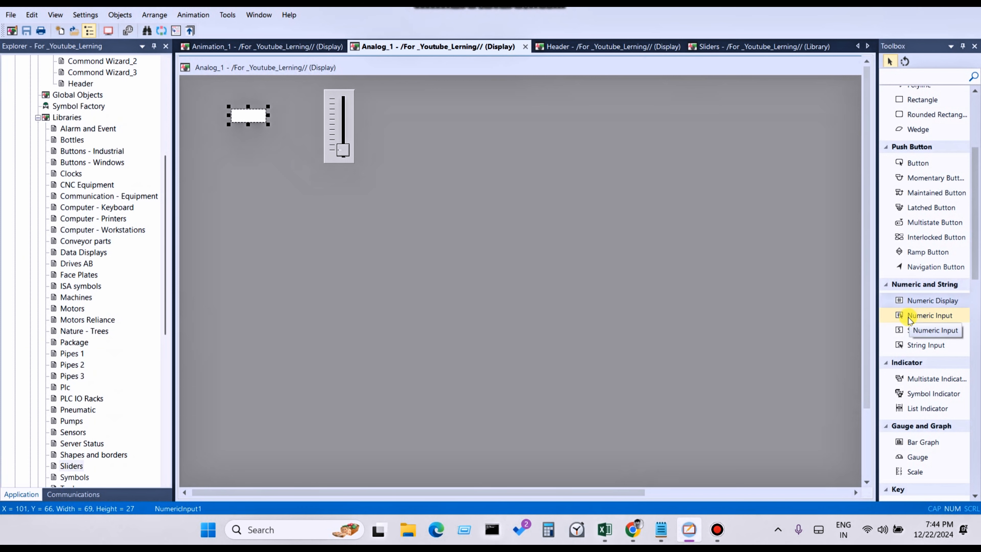
# Step: Draw a numeric display about 65 by 23 pixels directly below the slider
pyautogui.click(908, 306)
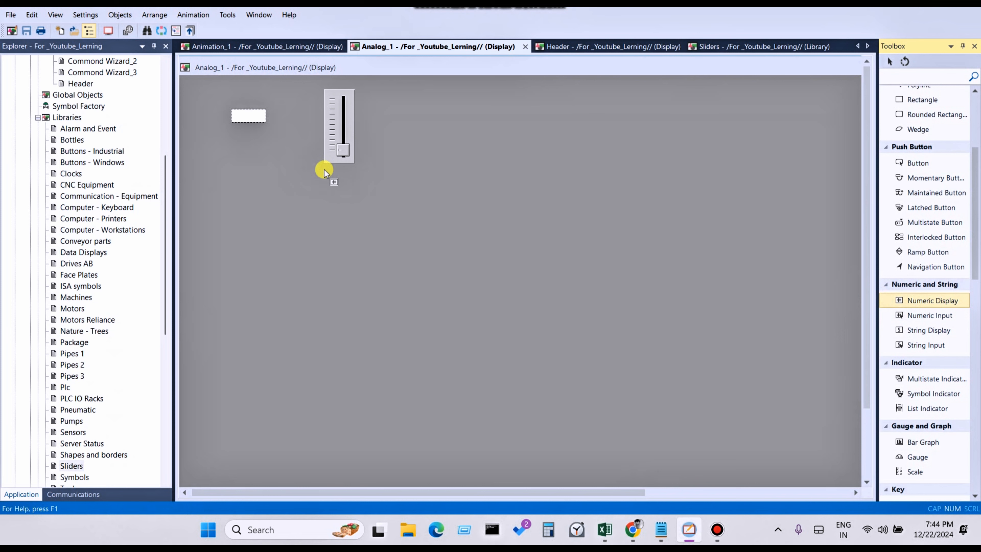
pyautogui.moveTo(324, 172); pyautogui.dragTo(362, 177)
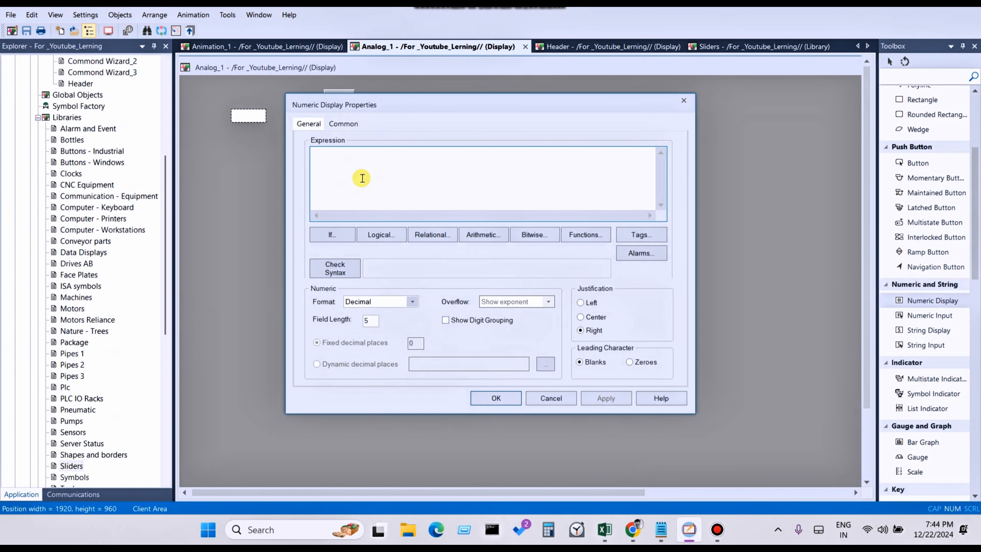
pyautogui.moveTo(407, 109); pyautogui.dragTo(550, 174)
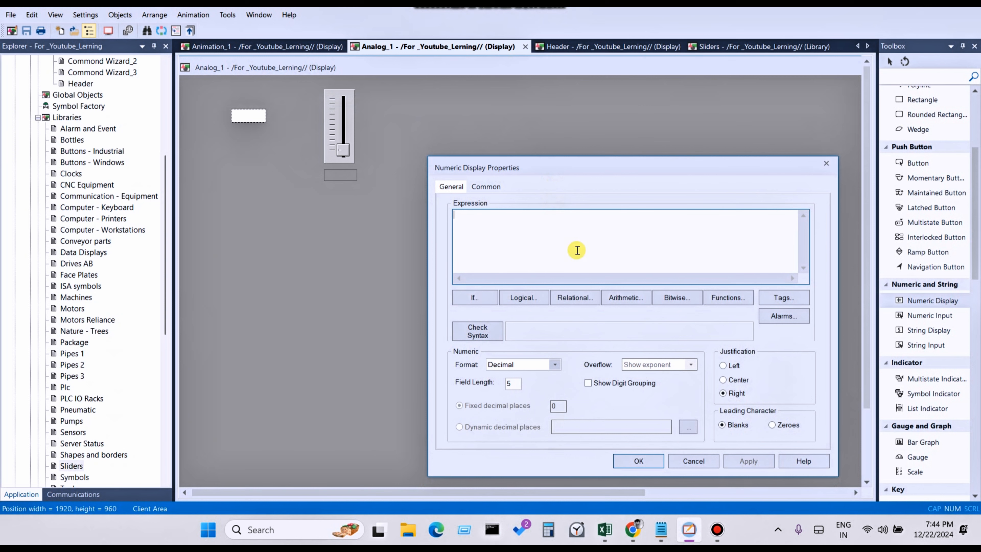
# Step: Set the numeric display's expression to the Alalog_4 tag from the project's HMI server
pyautogui.click(772, 301)
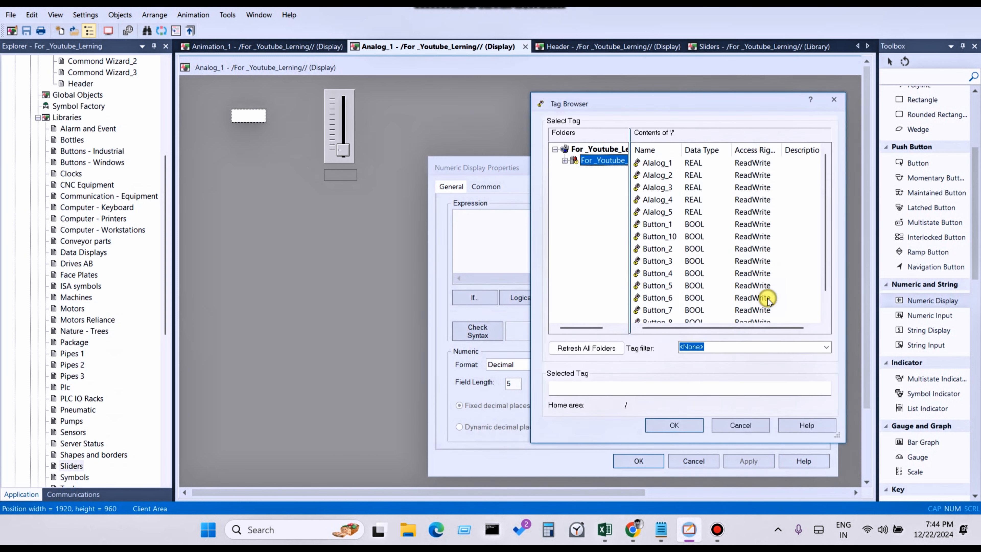
pyautogui.click(657, 201)
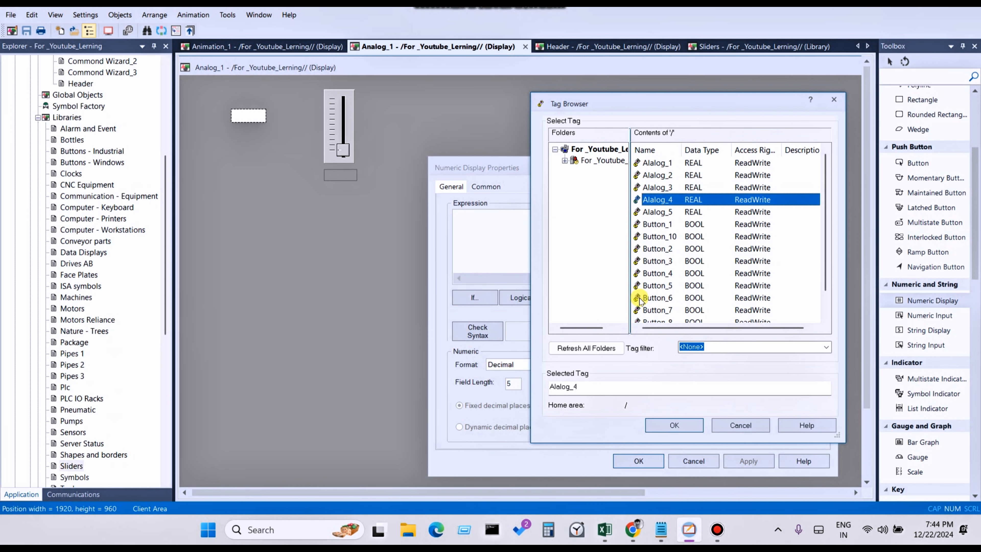
pyautogui.click(594, 352)
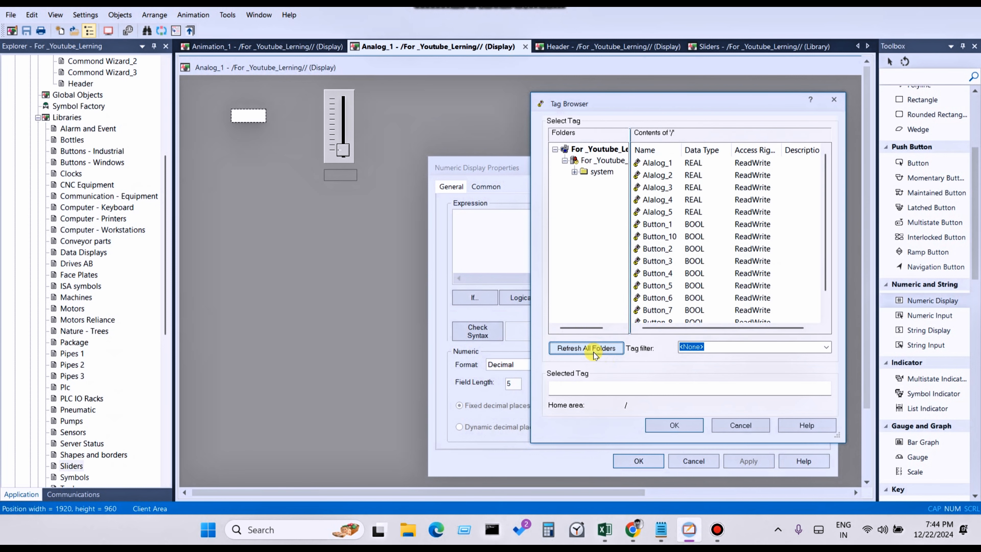
pyautogui.click(658, 201)
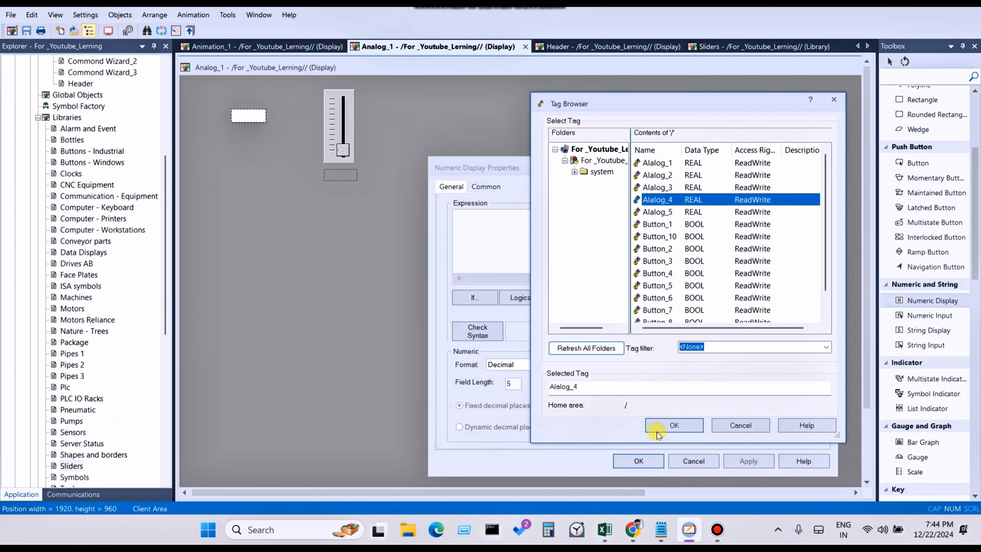
pyautogui.click(674, 425)
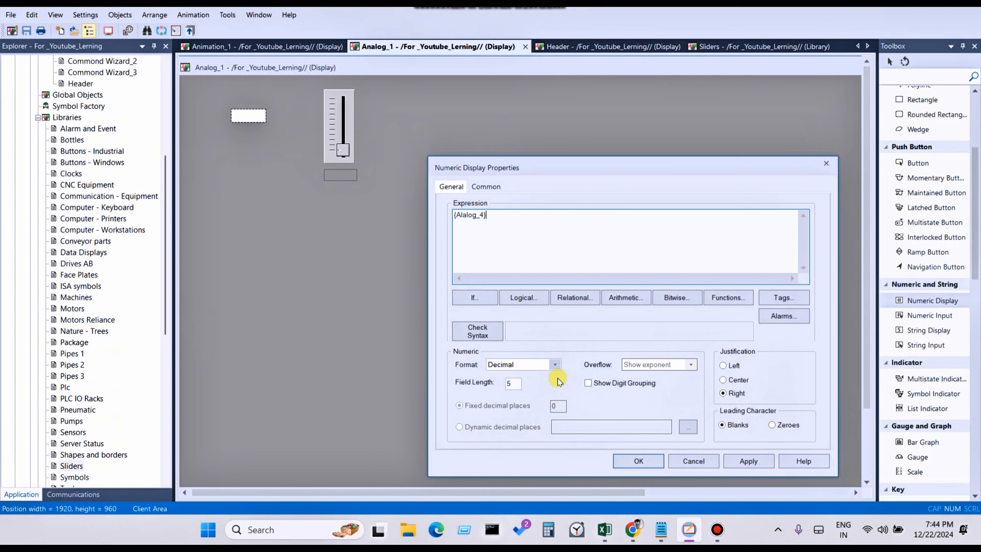
# Step: Format the numeric display as Floating Point with 2 fixed decimal places, Center justification and Show exponent overflow, and accept the properties
pyautogui.click(555, 364)
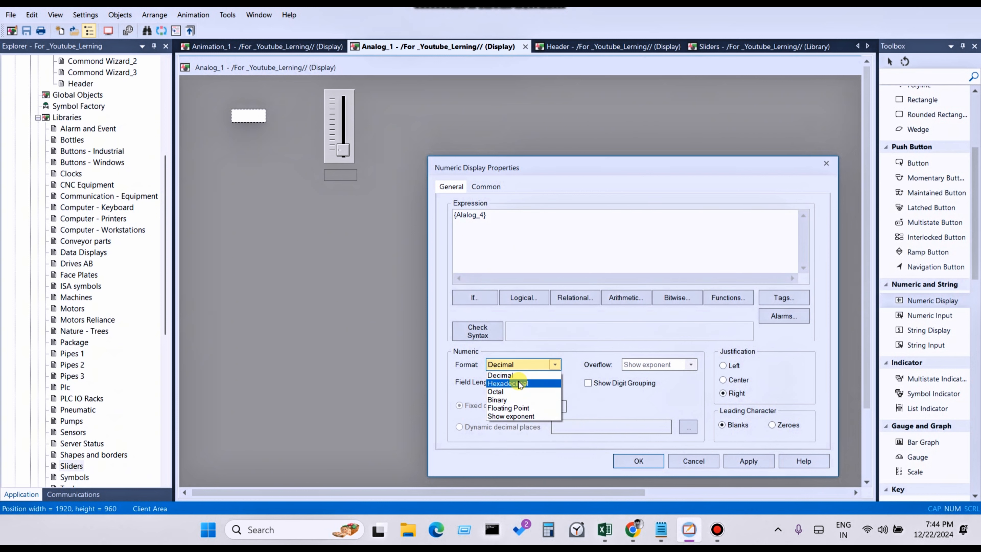
pyautogui.click(522, 409)
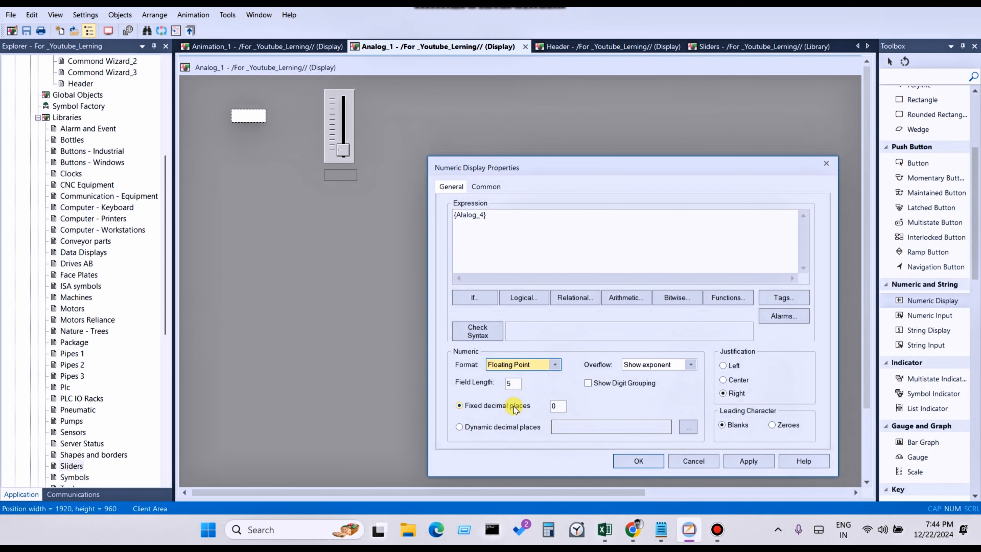
pyautogui.doubleClick(556, 406)
pyautogui.write('2')
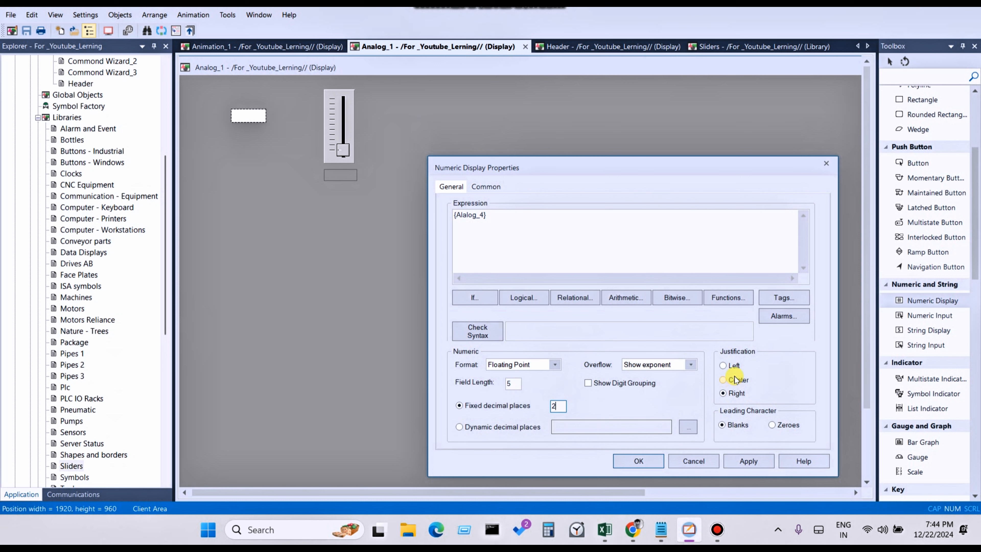
pyautogui.click(724, 380)
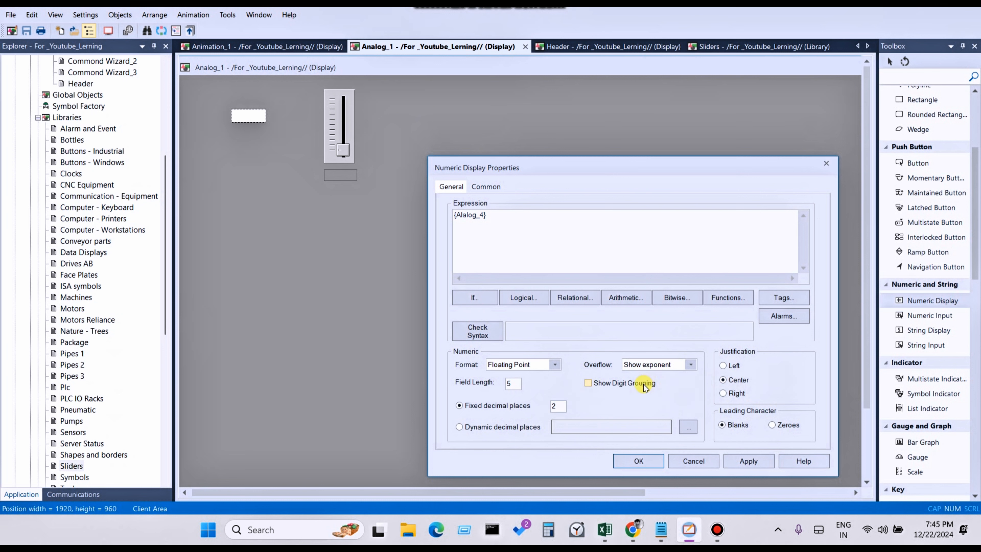
pyautogui.click(690, 364)
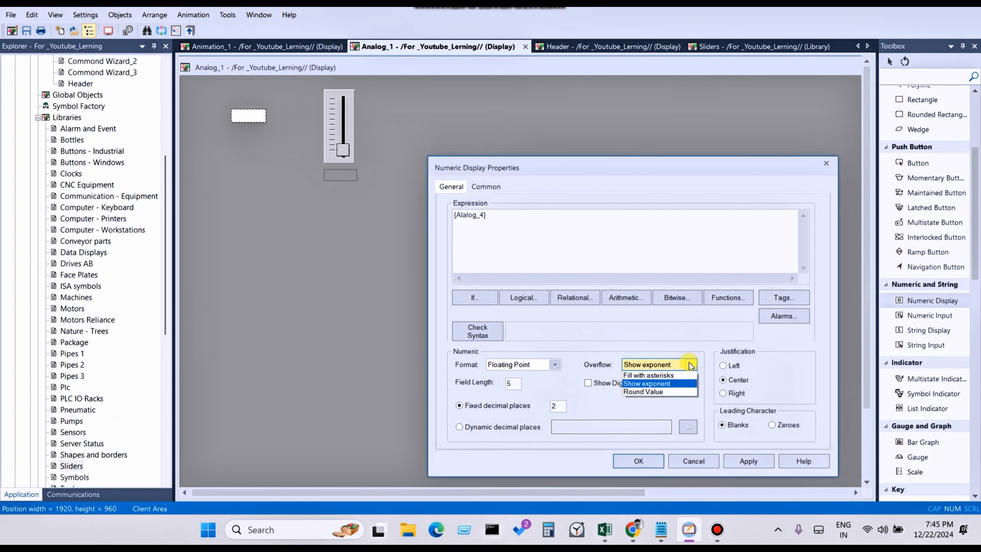
pyautogui.click(641, 383)
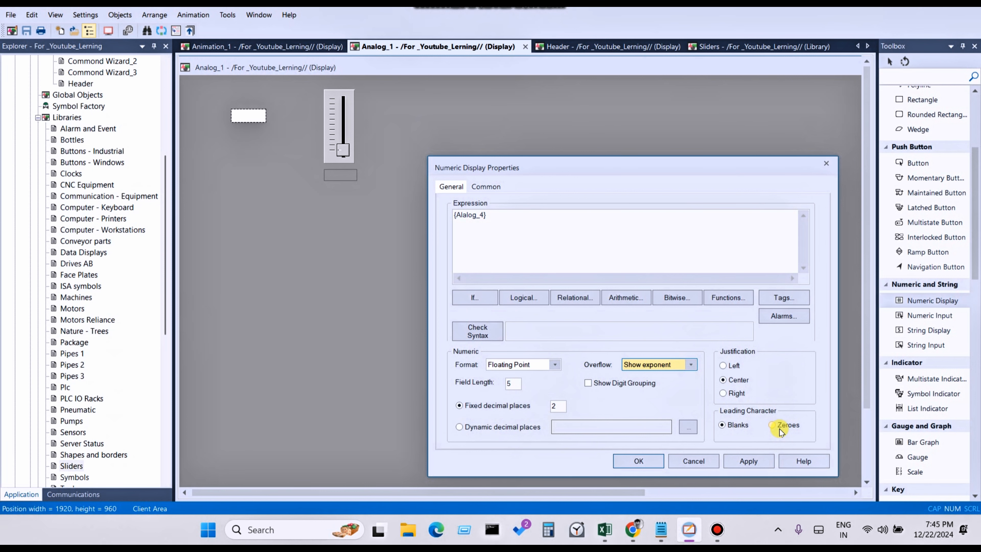
pyautogui.click(756, 462)
pyautogui.click(634, 461)
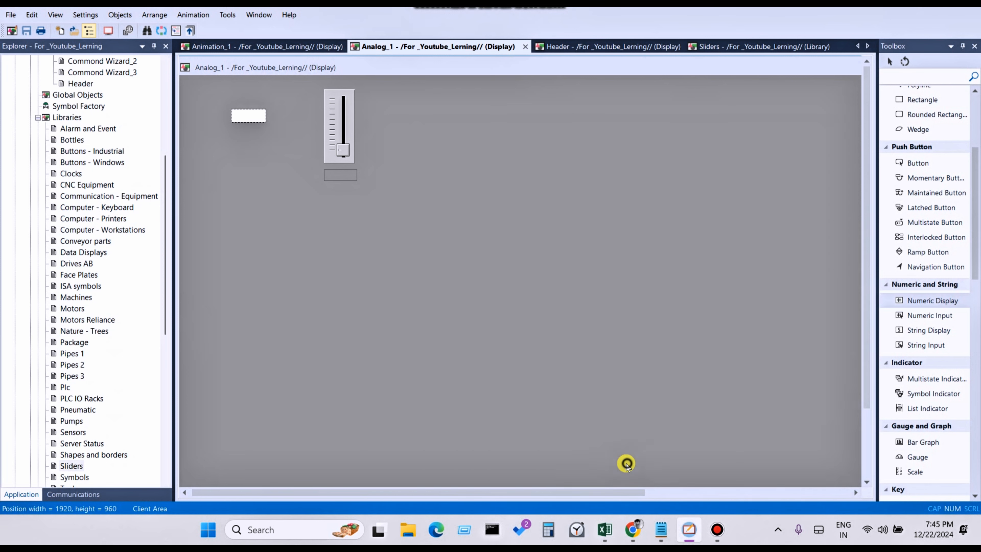
pyautogui.click(348, 177)
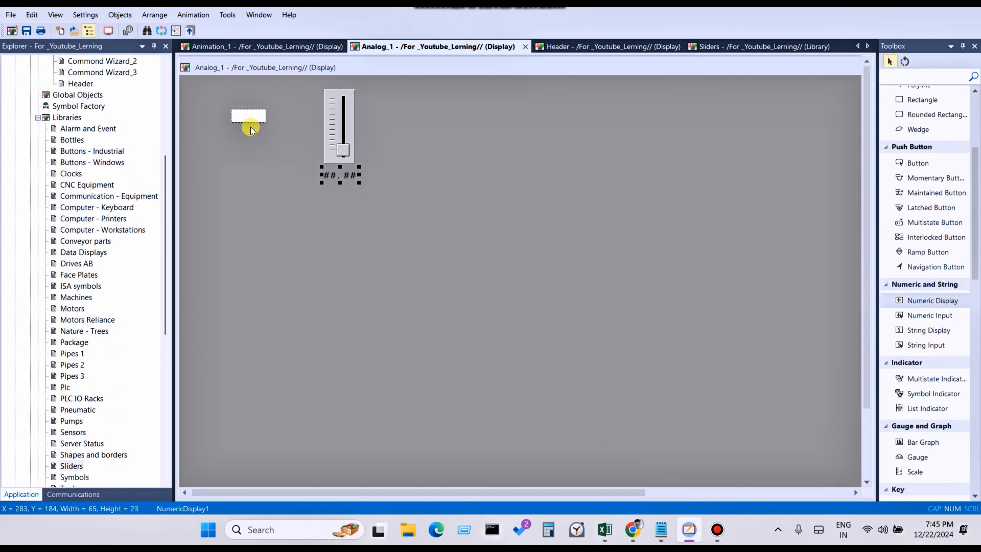
# Step: Set the numeric input's field length to 6 and accept its properties
pyautogui.click(251, 117)
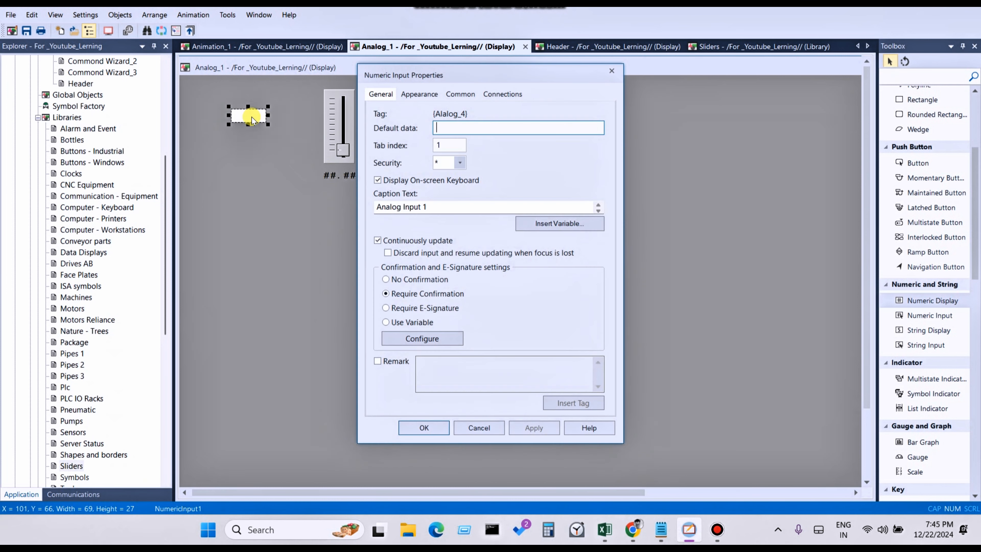
pyautogui.click(417, 94)
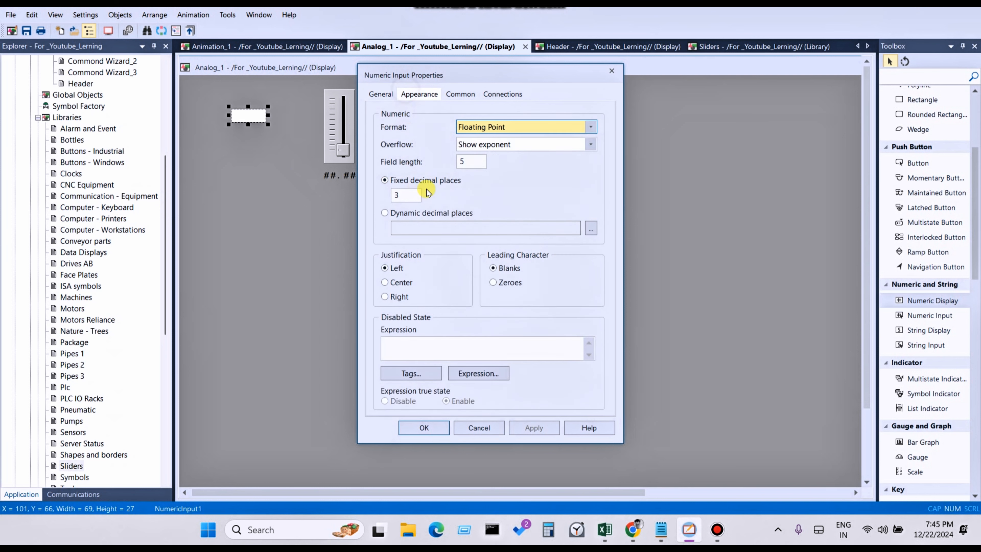
pyautogui.click(474, 161)
pyautogui.moveTo(475, 159); pyautogui.dragTo(462, 160)
pyautogui.press('BackSpace')
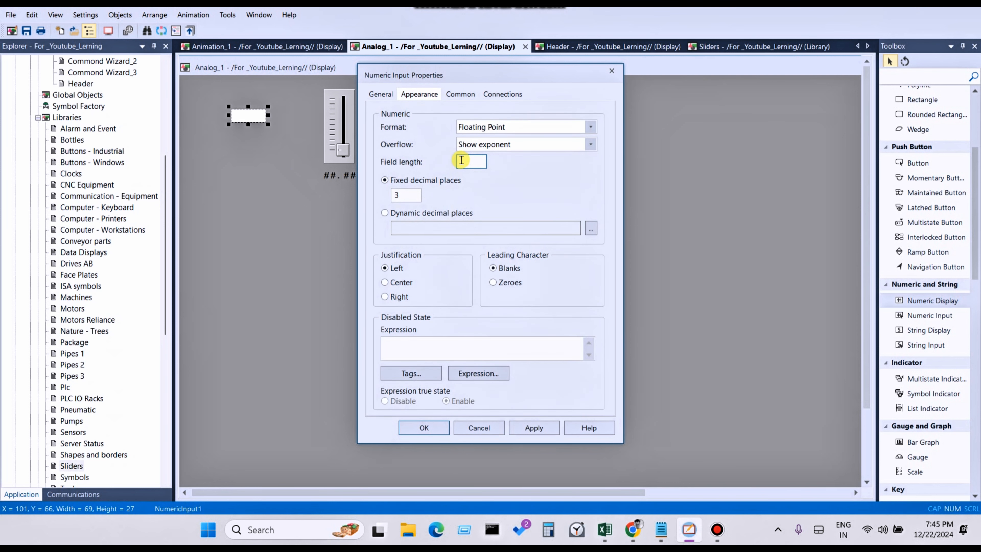
pyautogui.write('6')
pyautogui.click(535, 428)
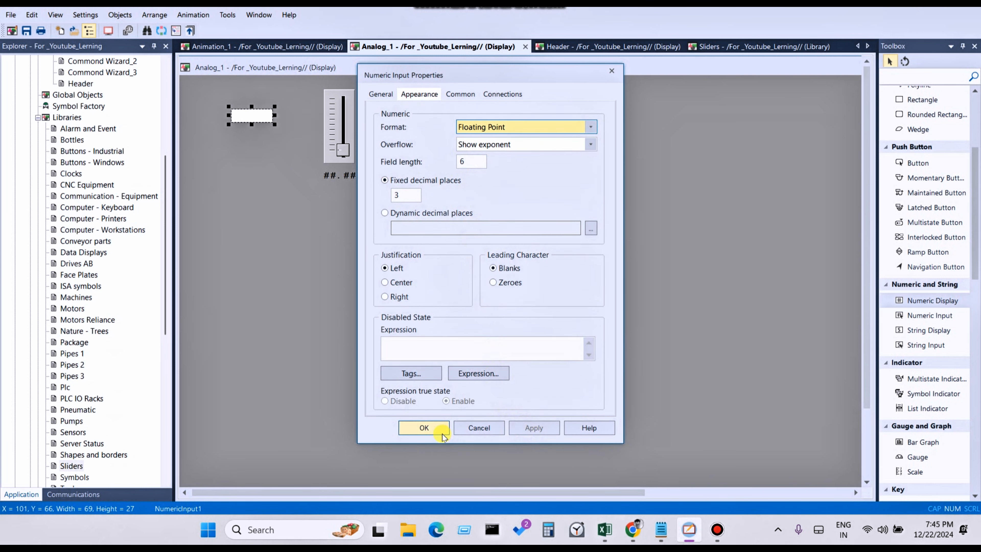
pyautogui.click(431, 428)
# Step: Set the field length of the numeric display below the slider to 6 and accept its properties
pyautogui.doubleClick(344, 176)
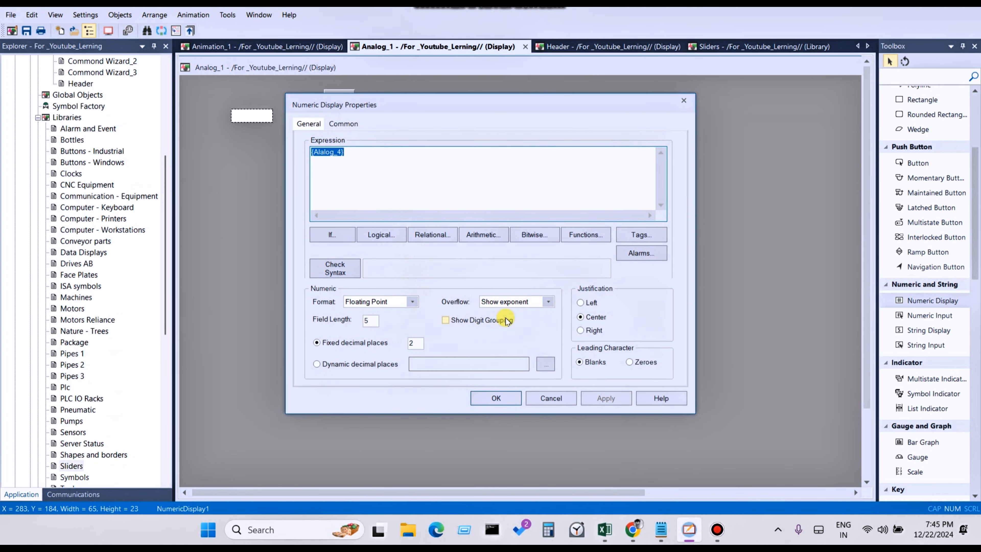
pyautogui.doubleClick(370, 320)
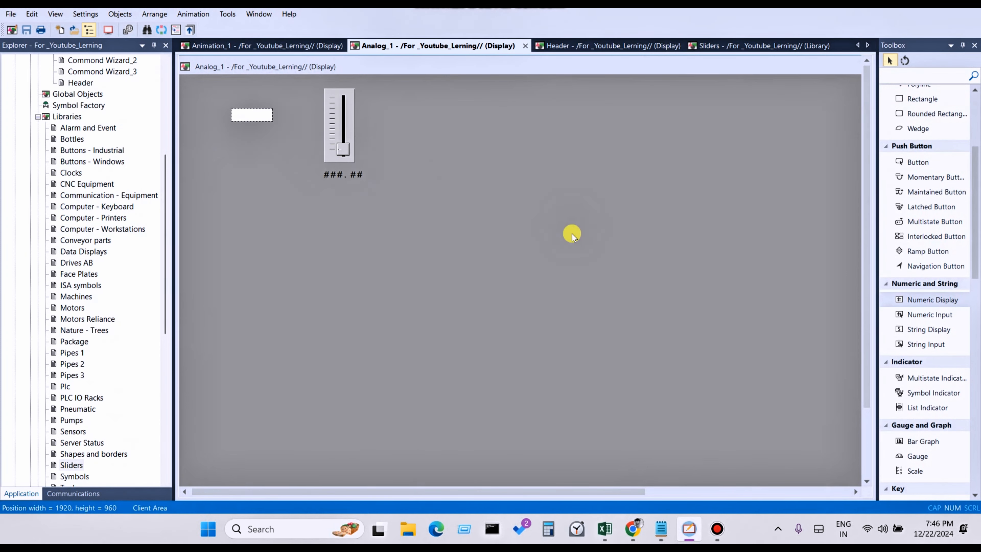
pyautogui.click(343, 173)
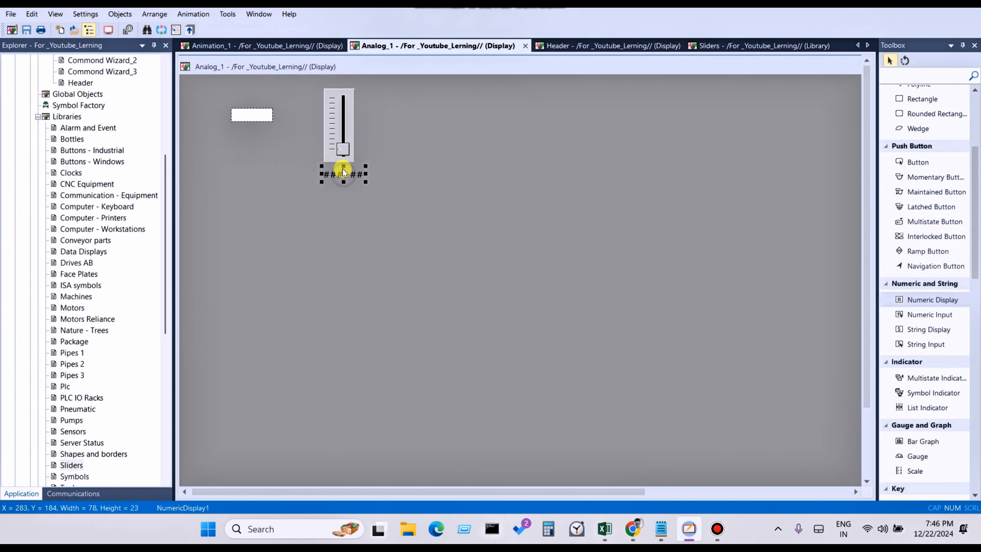
# Step: Run the existing Start_Clien_1 client configuration, open the Analog screen, and check the numeric input's tooltip
pyautogui.click(109, 31)
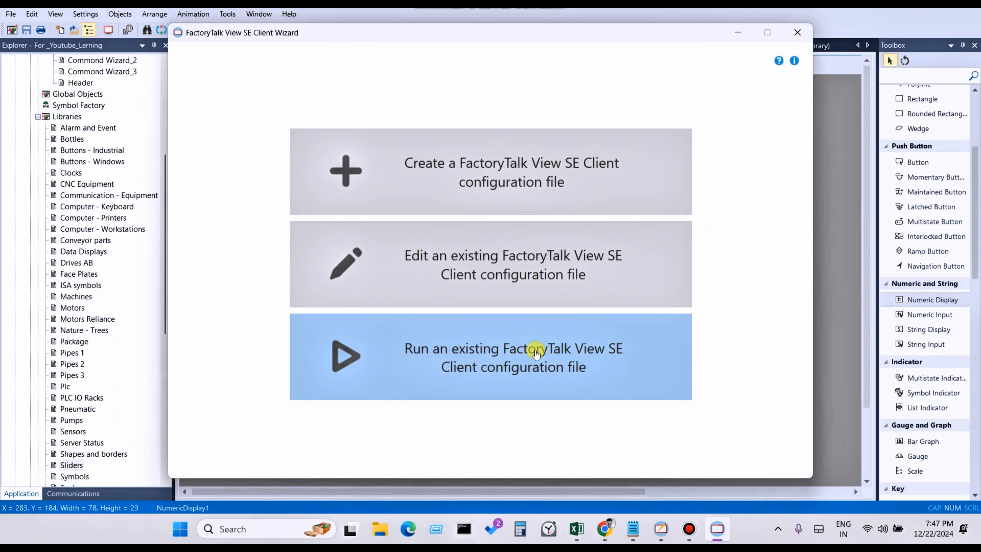
pyautogui.click(522, 371)
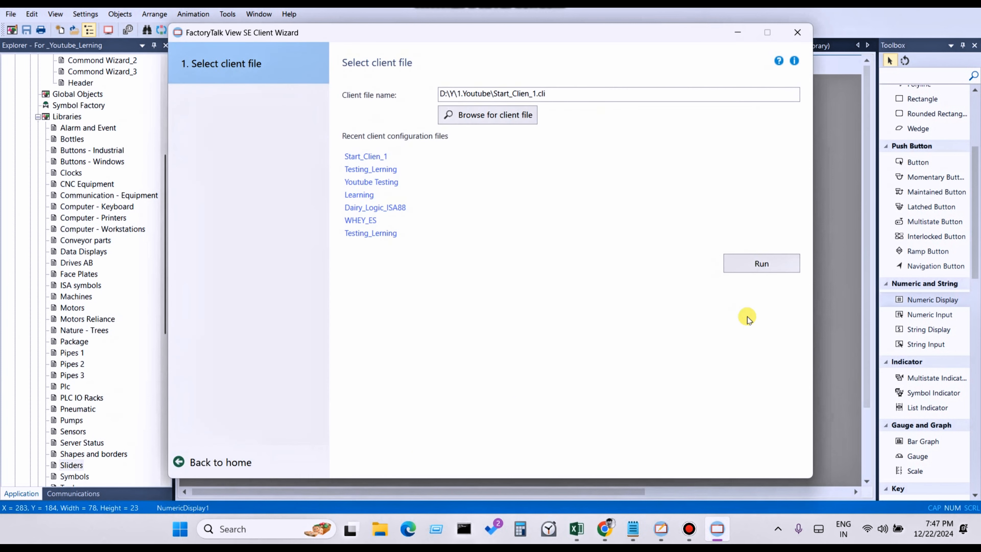
pyautogui.click(742, 268)
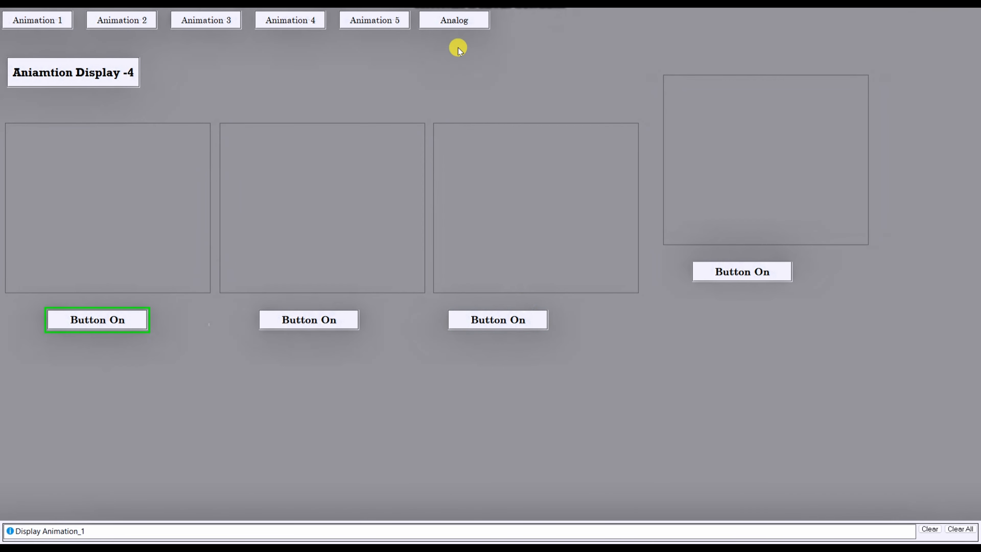
pyautogui.click(455, 24)
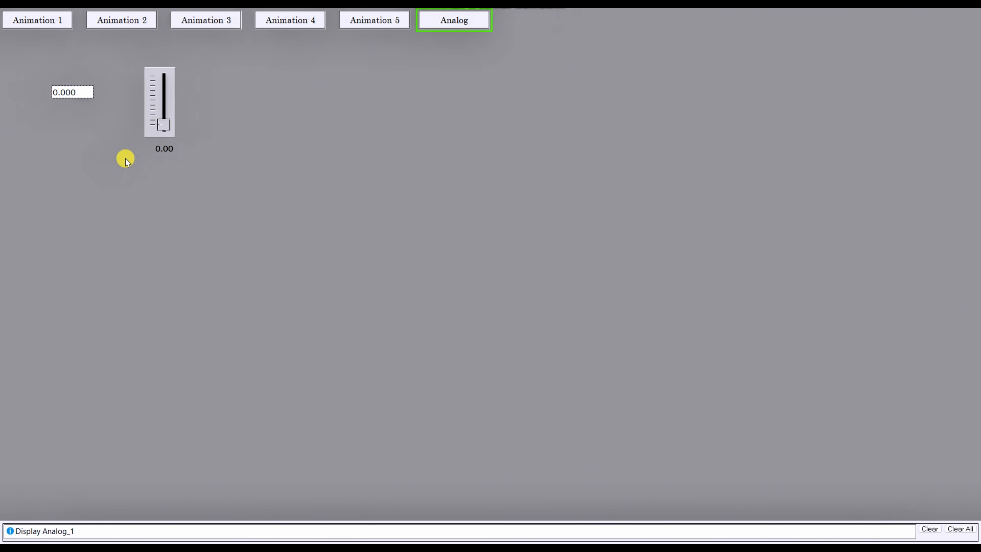
pyautogui.click(69, 92)
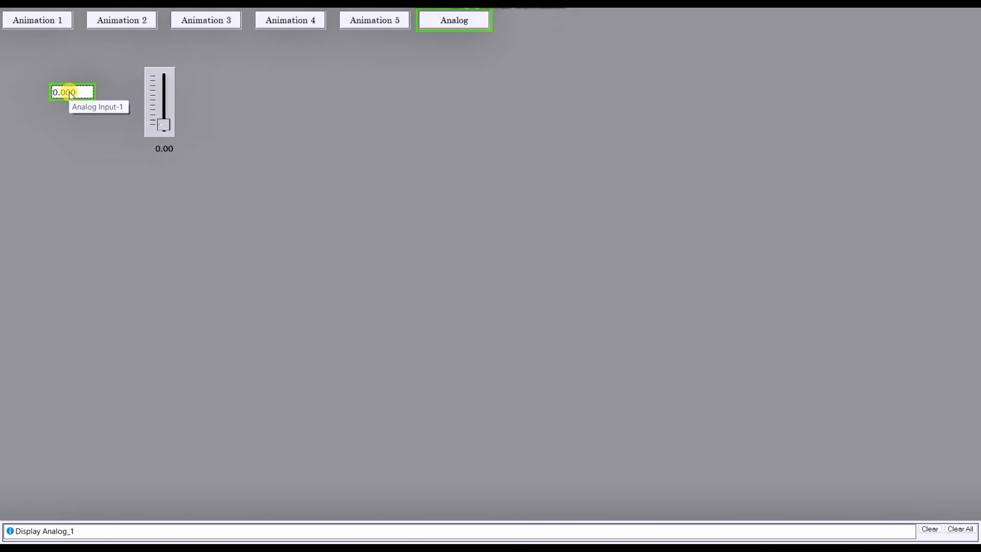
# Step: Switch to FactoryTalk View Studio and review the numeric input's tooltip text and the variable types that can be inserted into it
pyautogui.press('super')
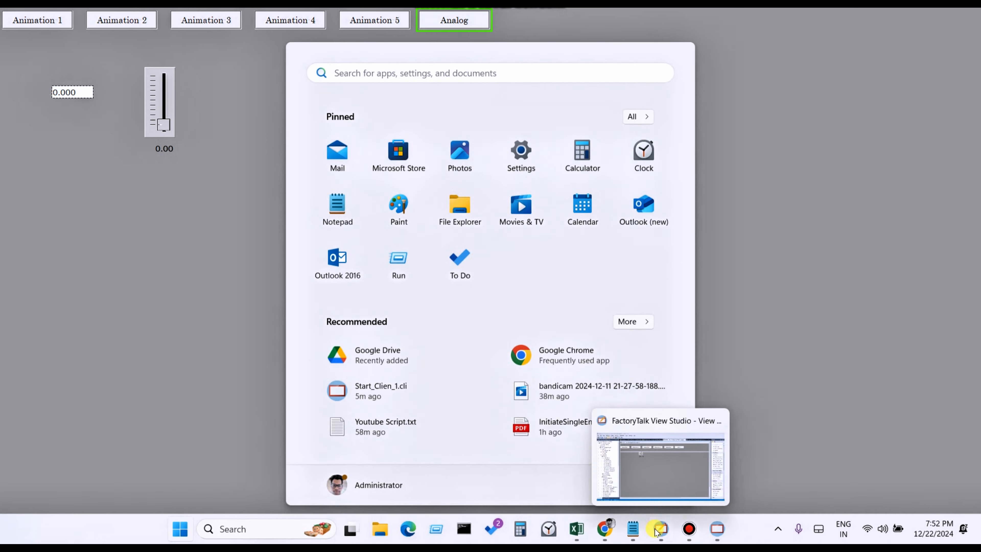
pyautogui.click(656, 533)
pyautogui.click(320, 228)
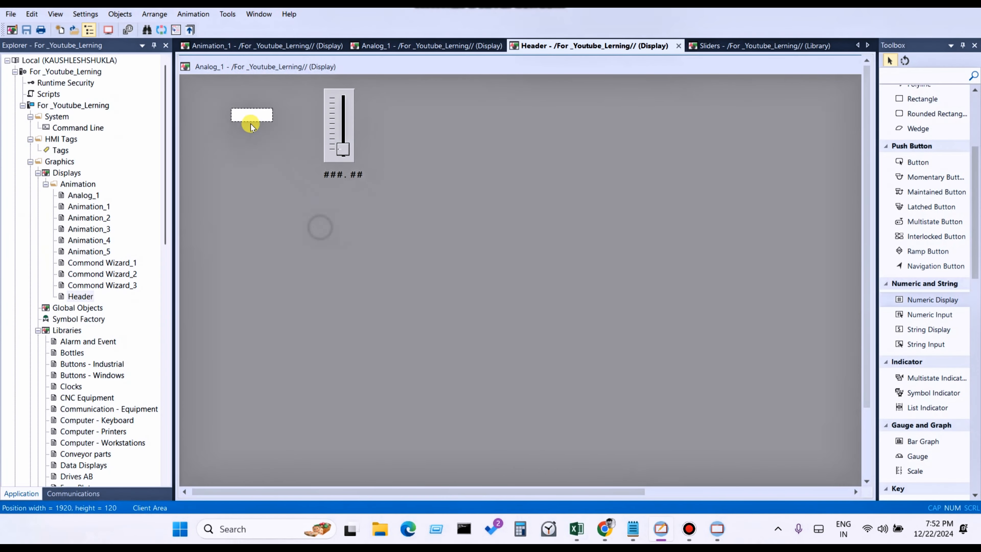
pyautogui.doubleClick(250, 116)
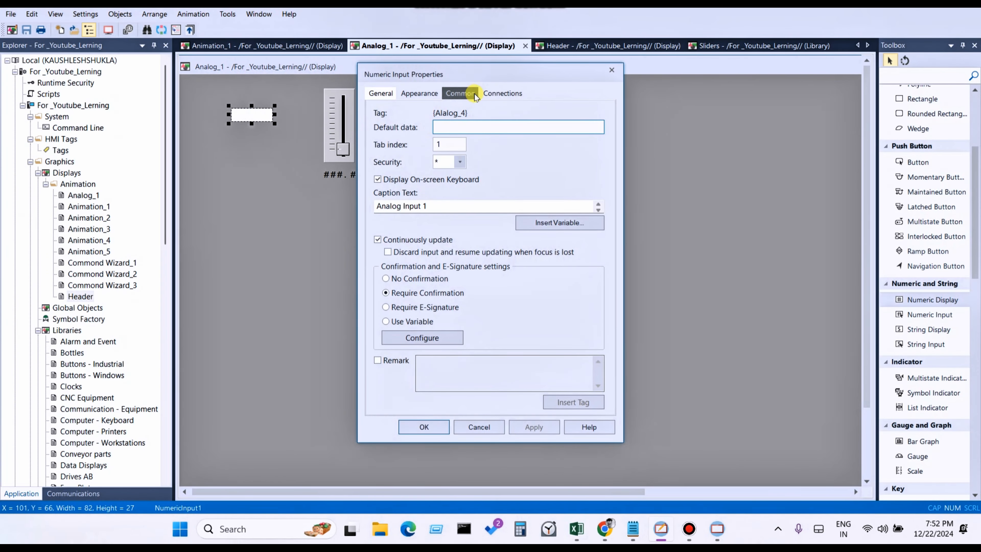
pyautogui.click(460, 94)
pyautogui.click(449, 226)
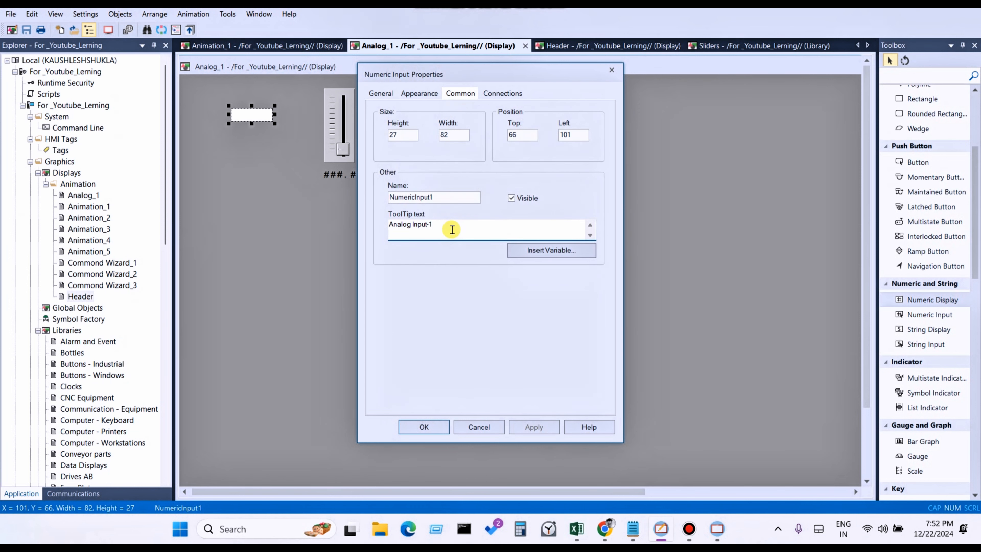
pyautogui.write('Analog Input-1')
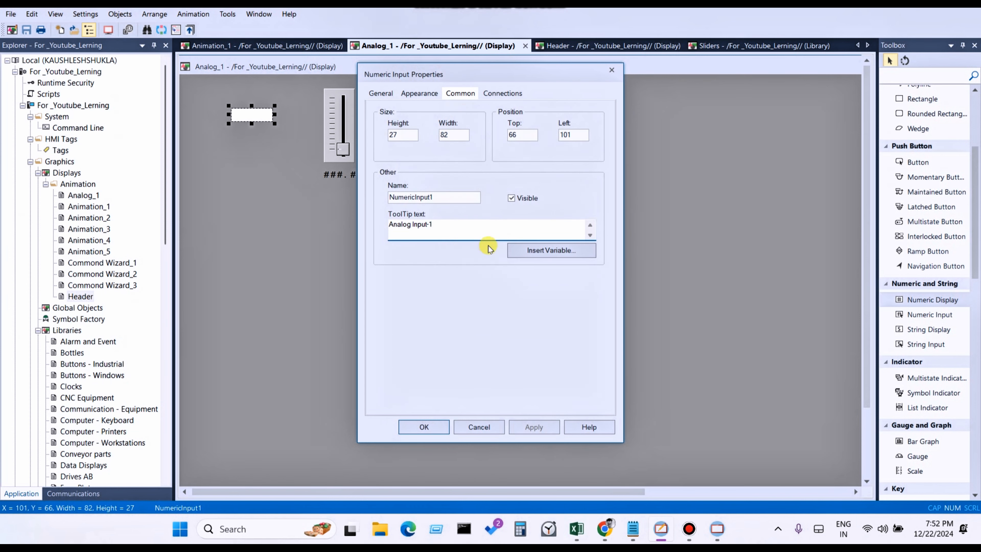
pyautogui.click(525, 253)
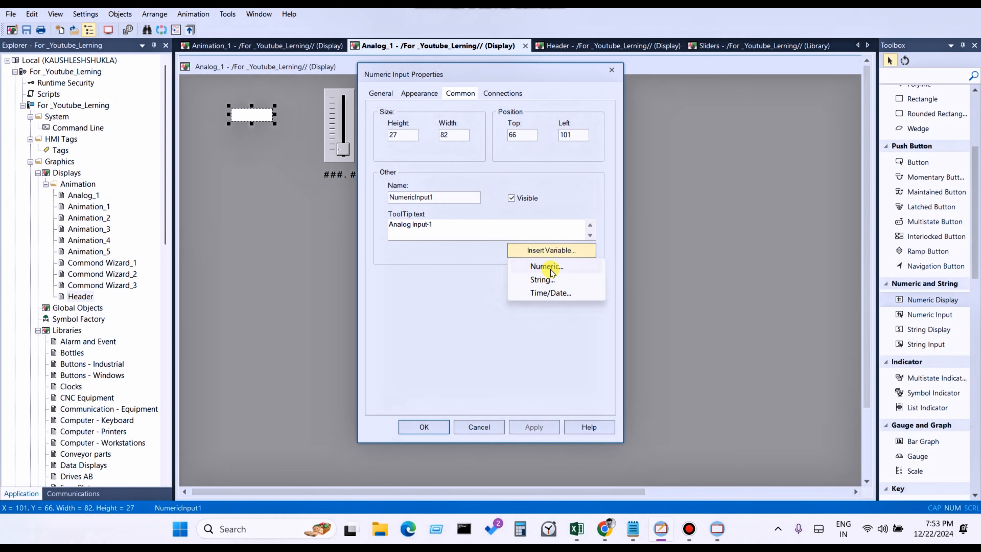
pyautogui.click(494, 280)
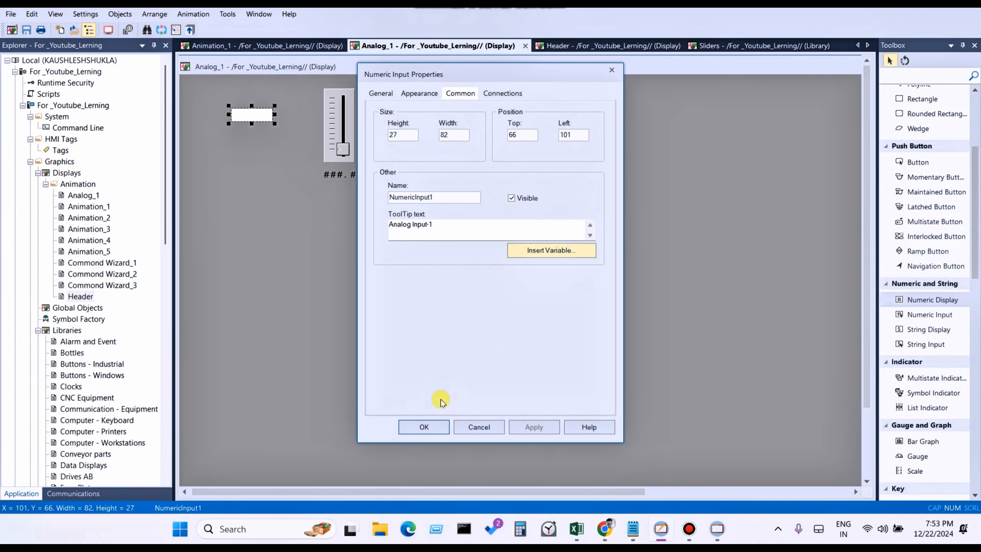
pyautogui.click(419, 426)
# Step: Save the Analog_1 display, check the numeric display for a tooltip in the running client, and return to FactoryTalk View Studio
pyautogui.click(26, 30)
pyautogui.click(716, 529)
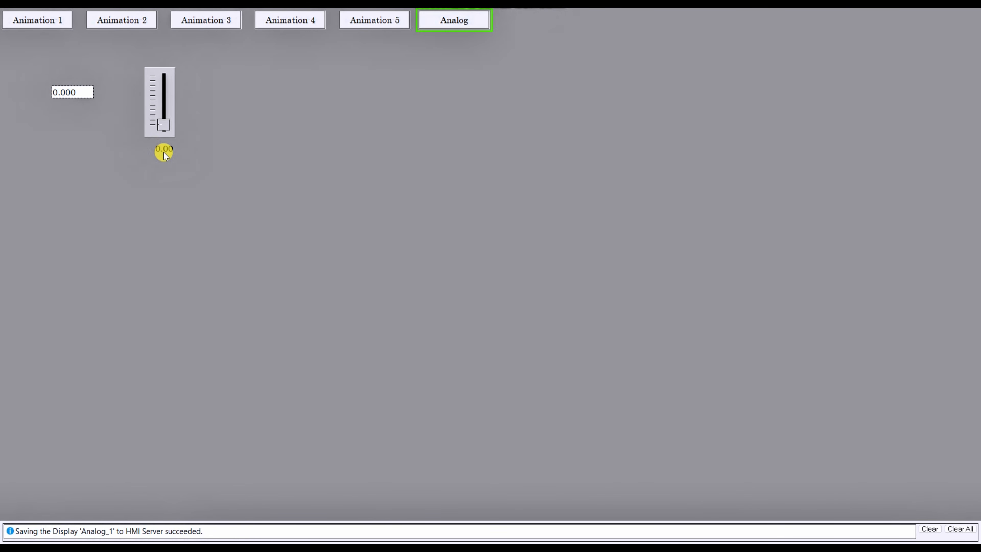
pyautogui.press('super')
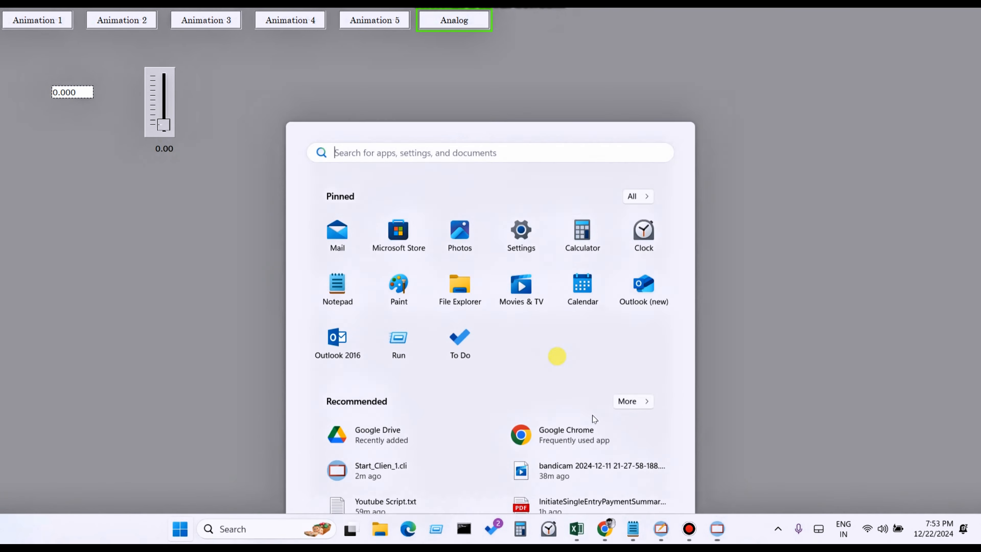
pyautogui.click(659, 529)
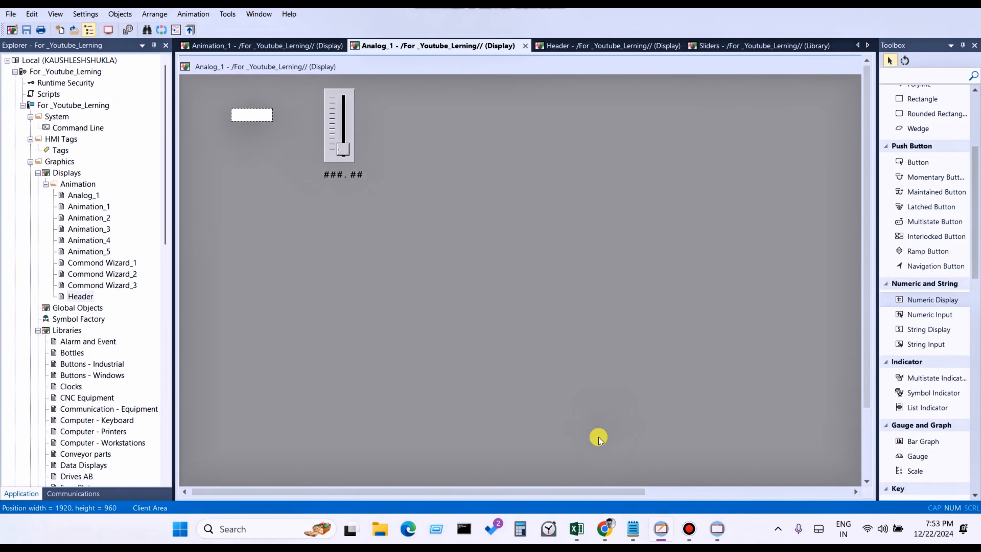
# Step: Set the numeric display's tooltip text to "Analog Input-1", accept its properties, and save the display
pyautogui.click(344, 175)
pyautogui.rightClick(344, 175)
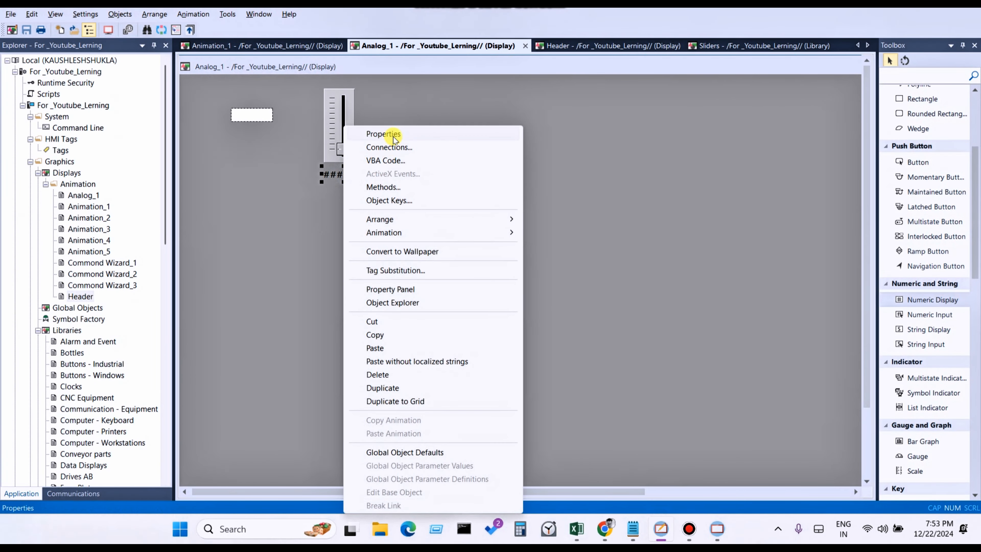
pyautogui.click(382, 132)
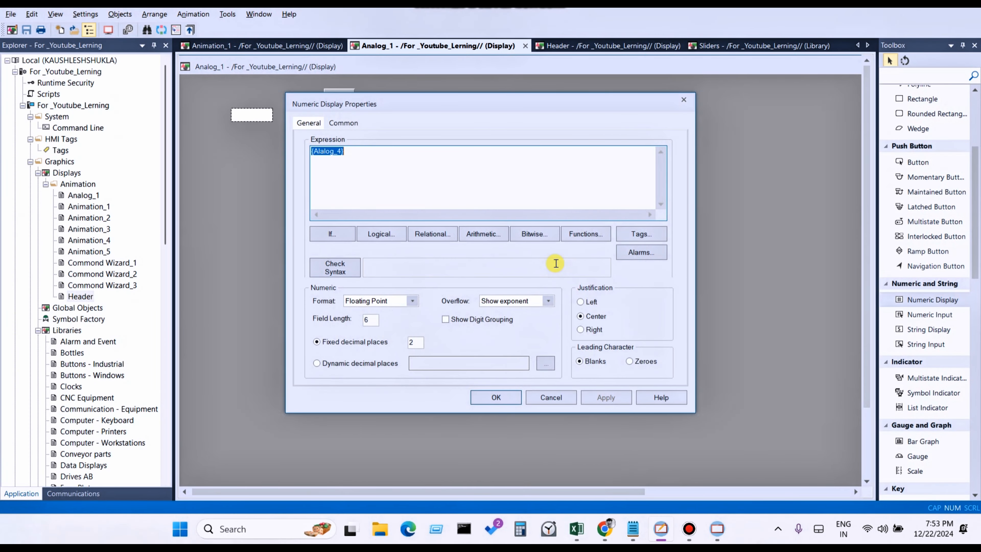
pyautogui.click(343, 123)
pyautogui.click(533, 228)
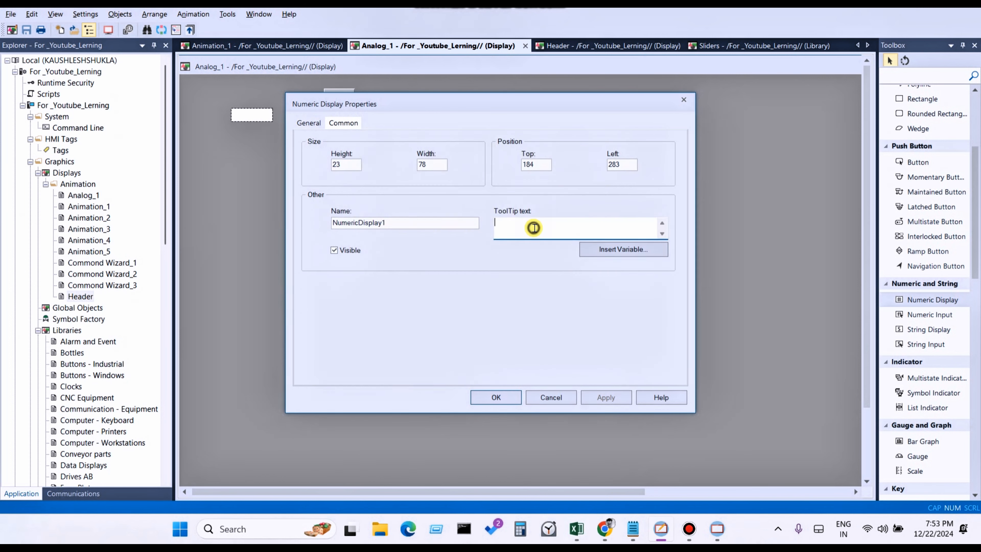
pyautogui.write('Analog')
pyautogui.write('Input-1')
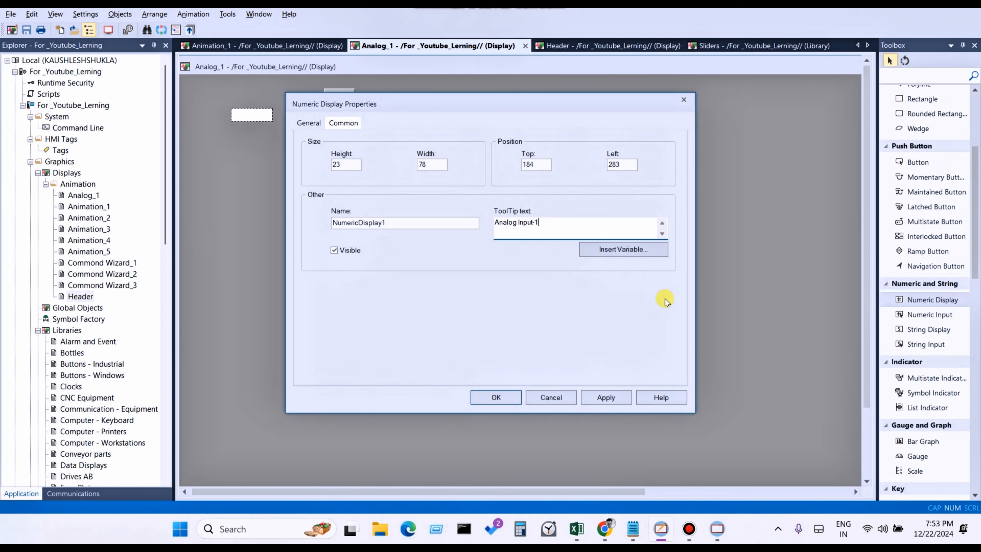
pyautogui.click(613, 395)
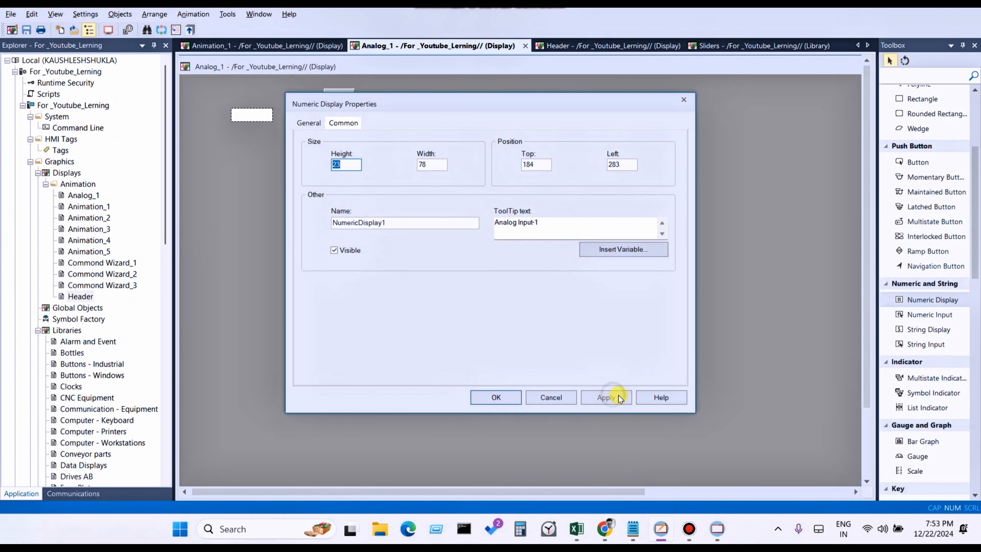
pyautogui.click(496, 397)
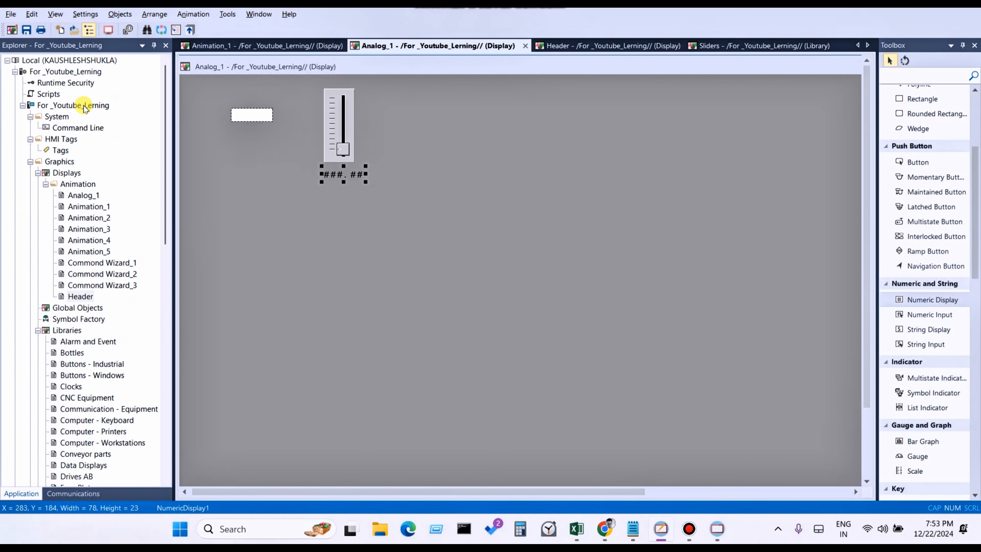
pyautogui.click(24, 33)
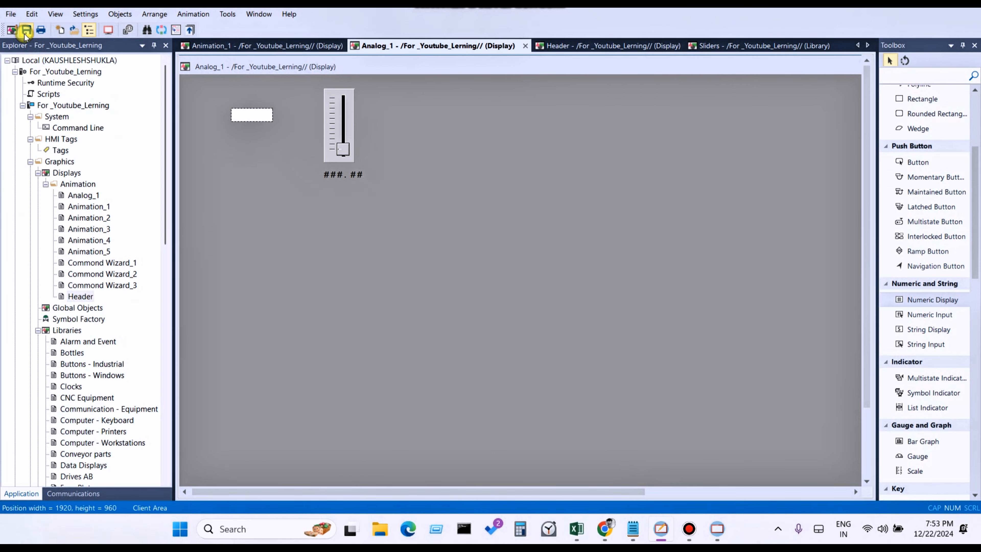
# Step: Switch to the running client and reload the Analog screen by way of Animation 5 to check the numeric display's tooltip
pyautogui.click(718, 529)
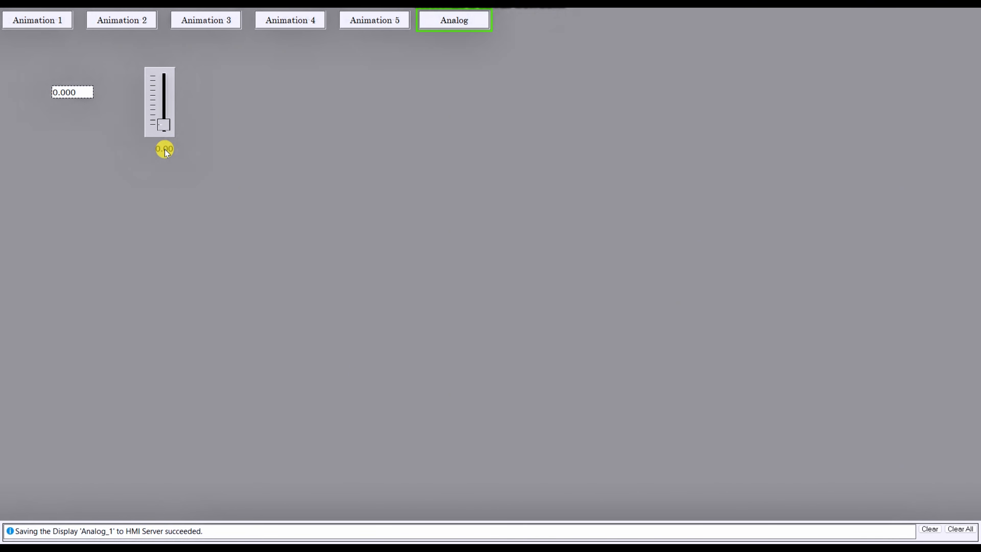
pyautogui.click(374, 20)
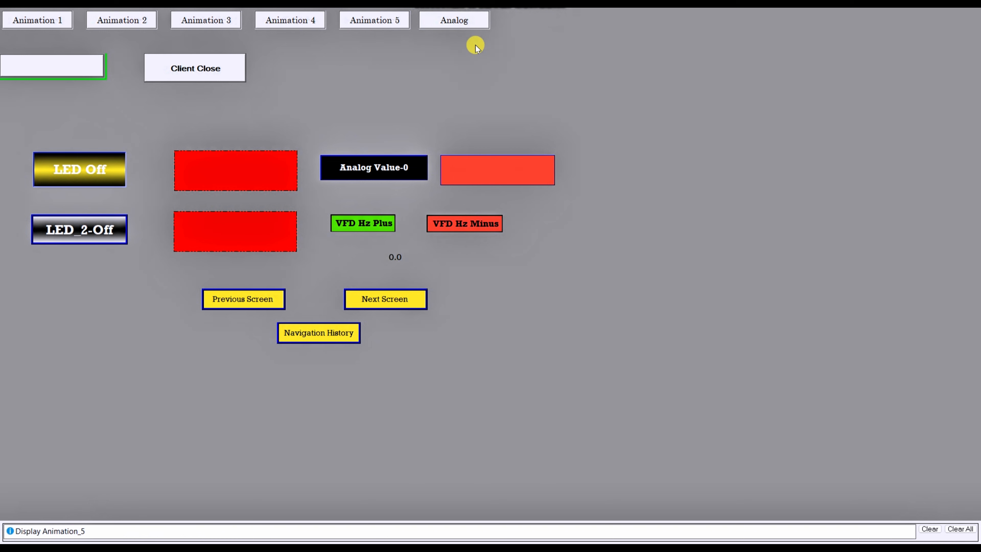
pyautogui.click(460, 22)
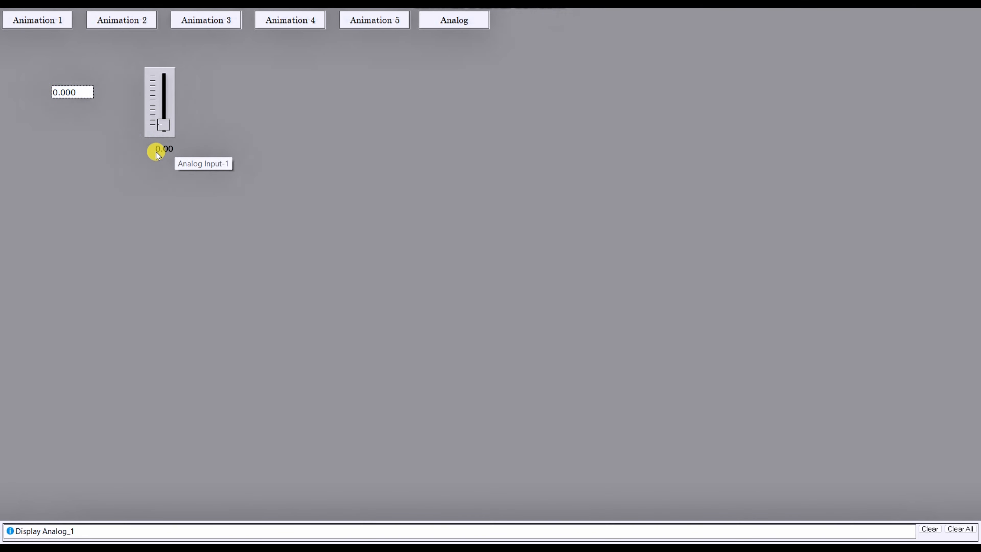
# Step: Open the numeric input's keypad in the client, move it clear of the slider, and switch back to FactoryTalk View Studio
pyautogui.click(83, 91)
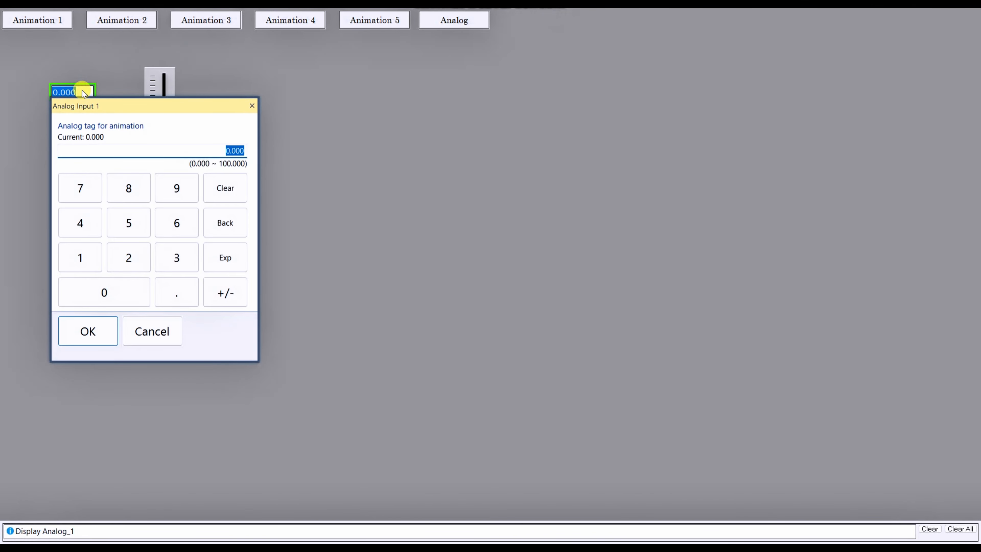
pyautogui.moveTo(70, 108); pyautogui.dragTo(299, 109)
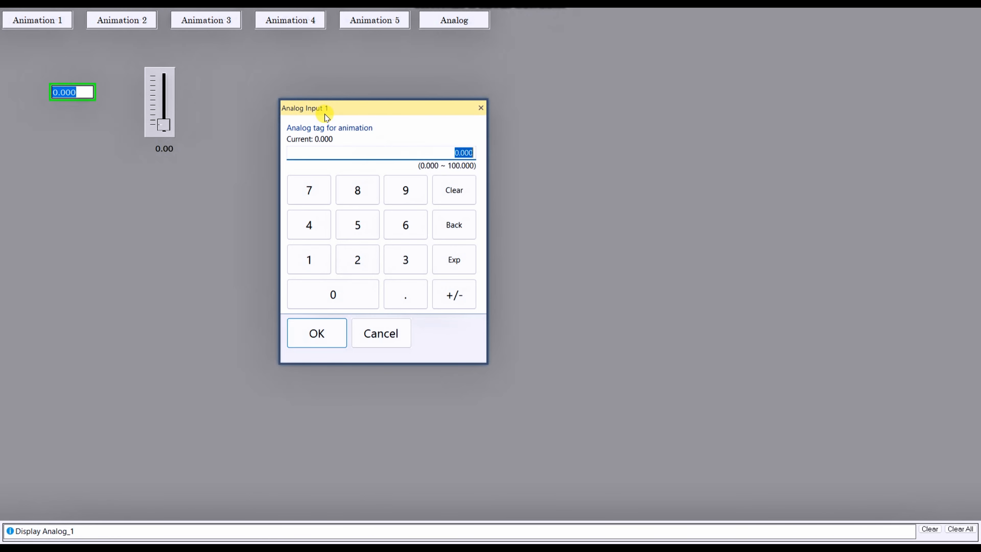
pyautogui.press('super')
pyautogui.click(662, 535)
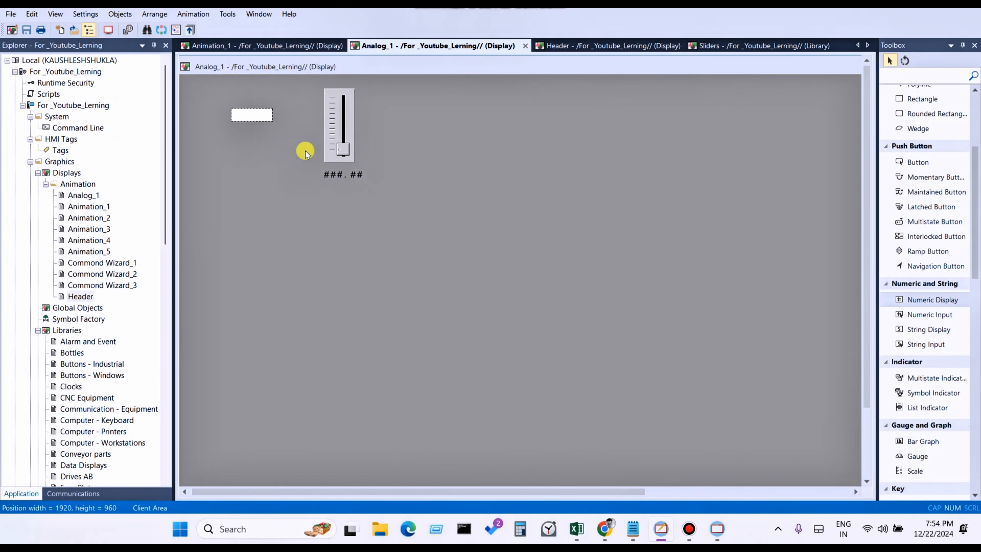
# Step: Check the numeric input's caption text in its properties, cancel without changes, and save the Analog_1 display
pyautogui.click(256, 118)
pyautogui.doubleClick(256, 116)
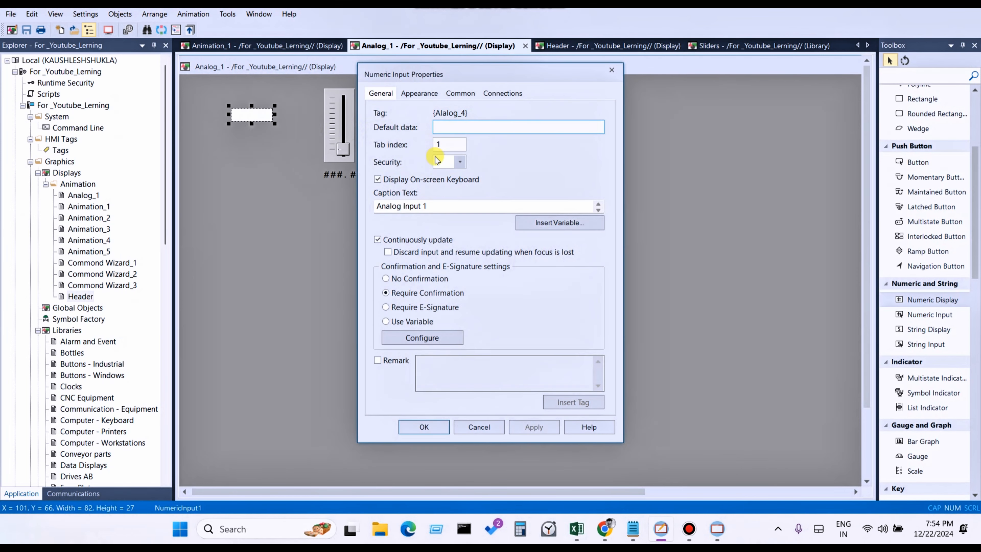
pyautogui.click(435, 206)
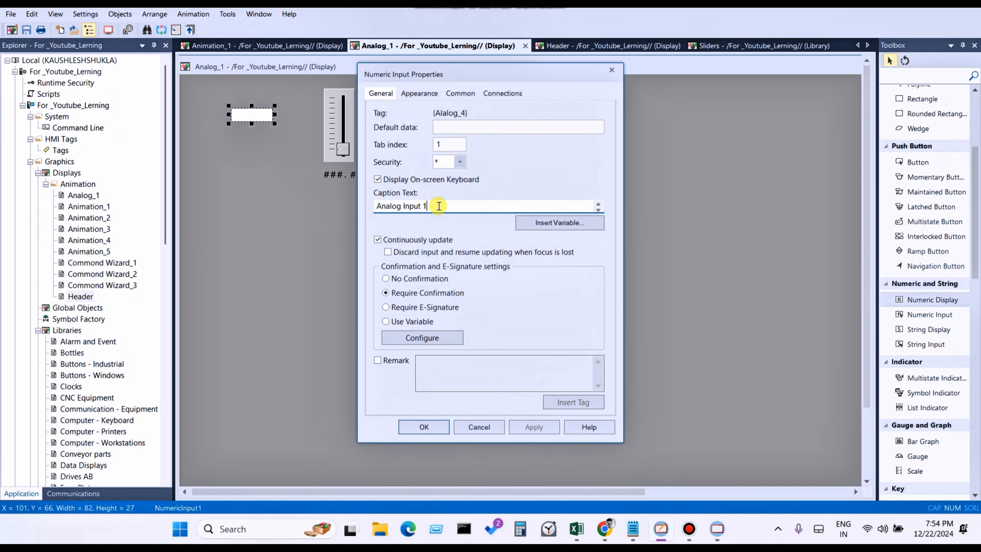
pyautogui.click(469, 427)
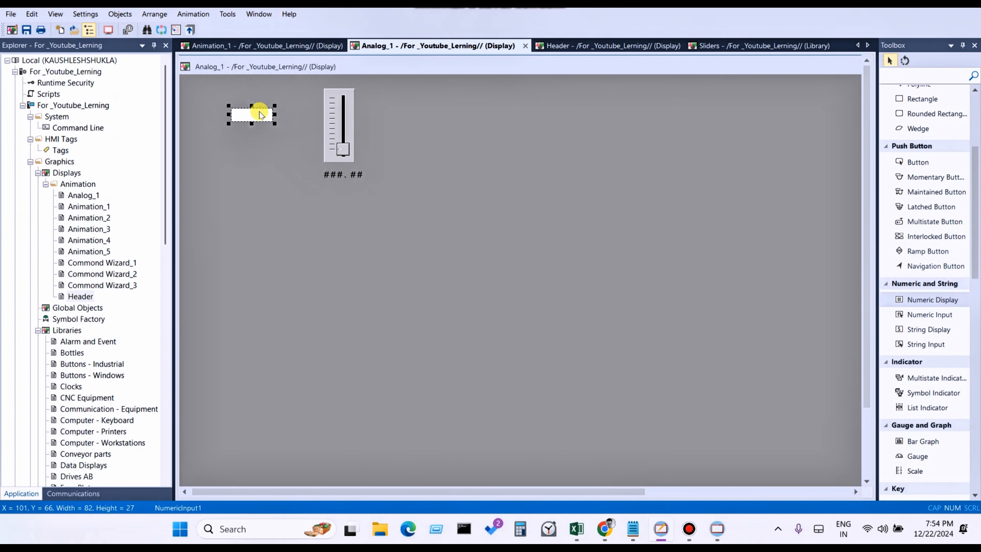
pyautogui.click(24, 30)
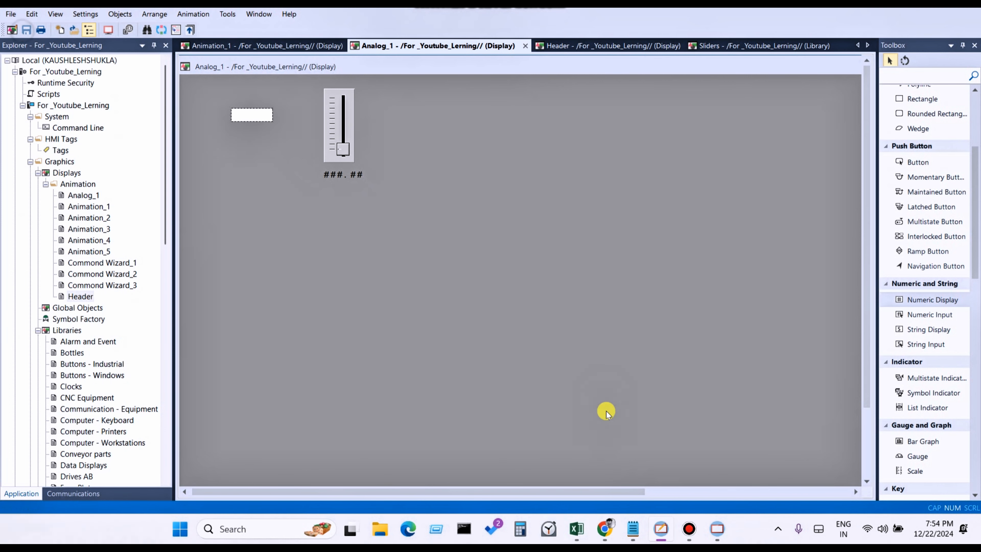
# Step: Switch to the running client, enter 20 in the numeric input, and accept it in the on-screen keypad
pyautogui.click(719, 531)
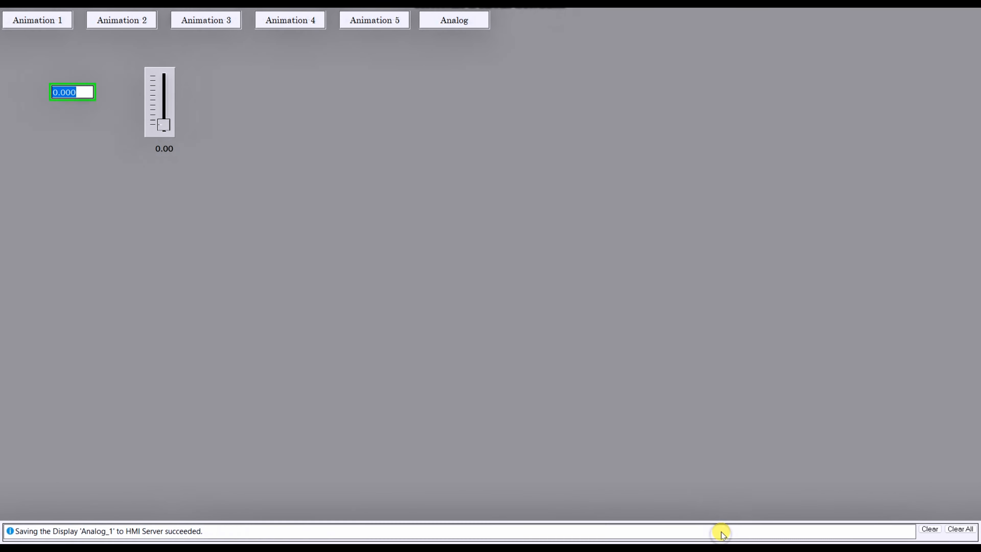
pyautogui.write('20')
pyautogui.press('Return')
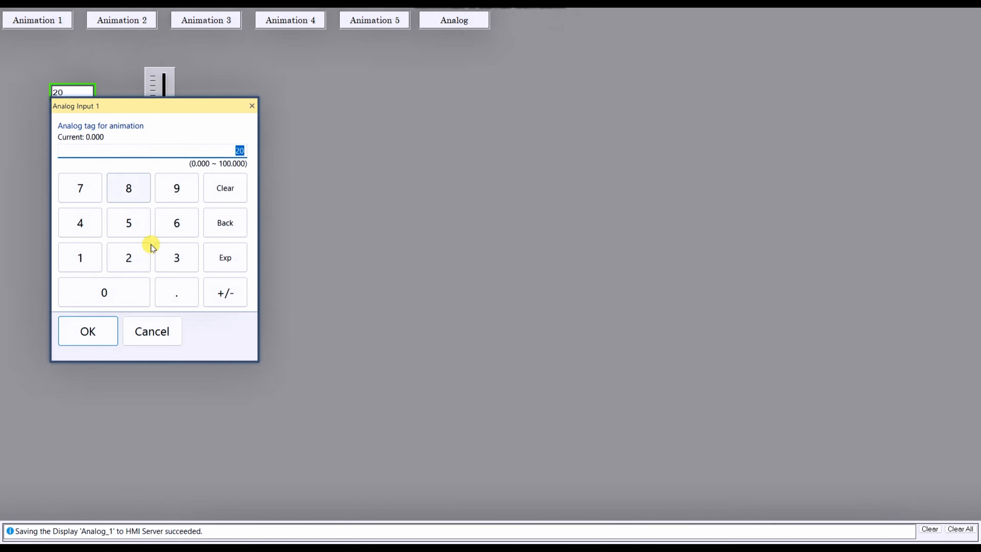
pyautogui.click(106, 331)
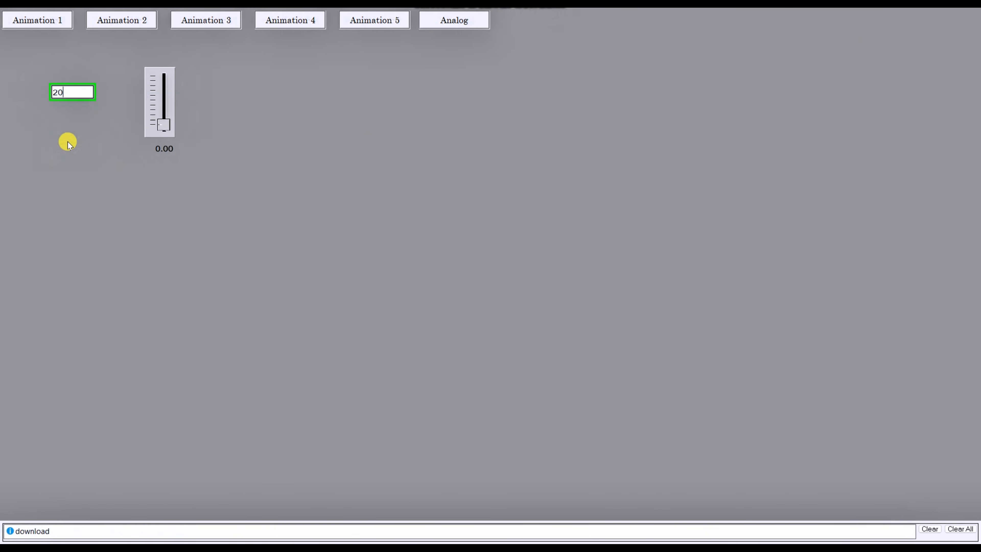
pyautogui.click(231, 118)
pyautogui.click(91, 114)
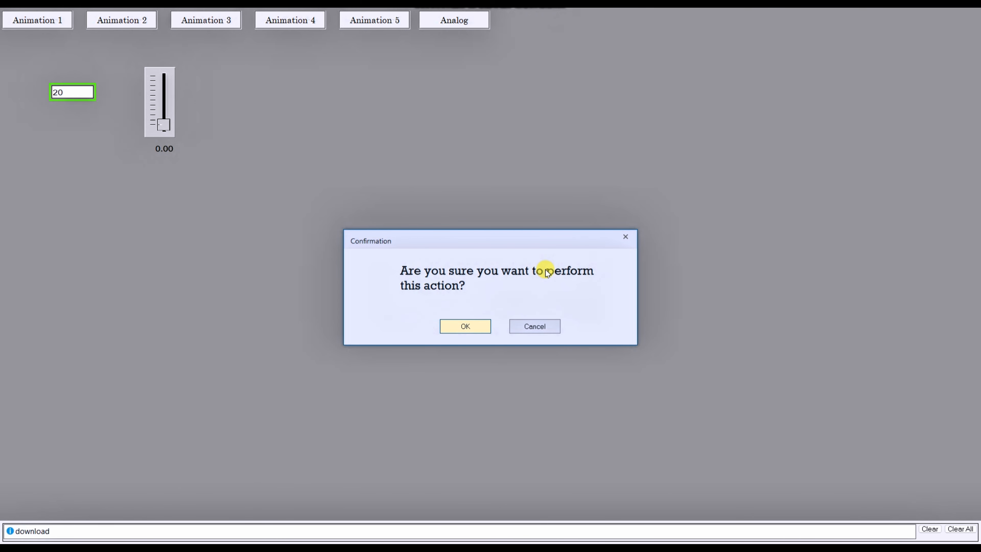
# Step: Return to FactoryTalk View Studio, review the numeric input's confirmation settings, accept its properties, and save the display
pyautogui.press('super')
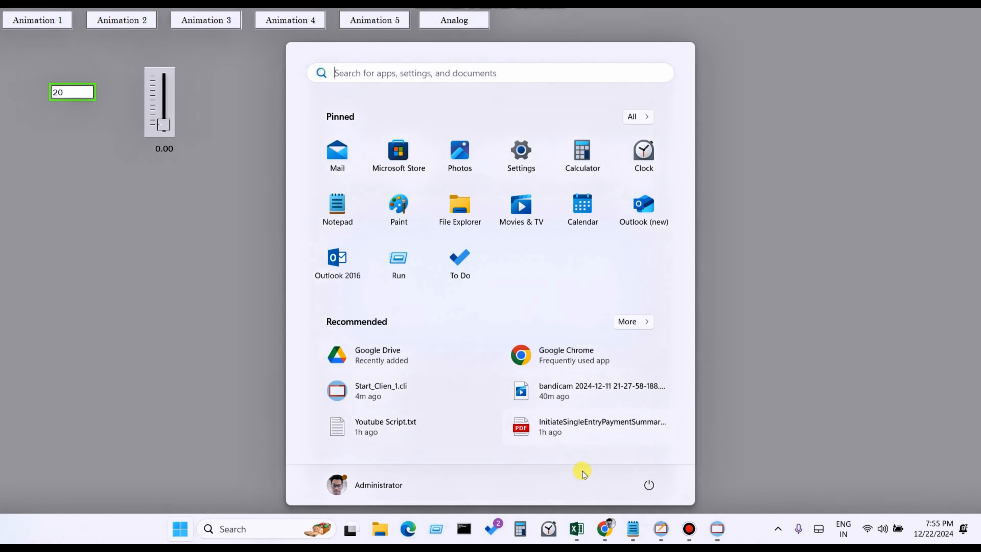
pyautogui.click(663, 533)
pyautogui.click(249, 116)
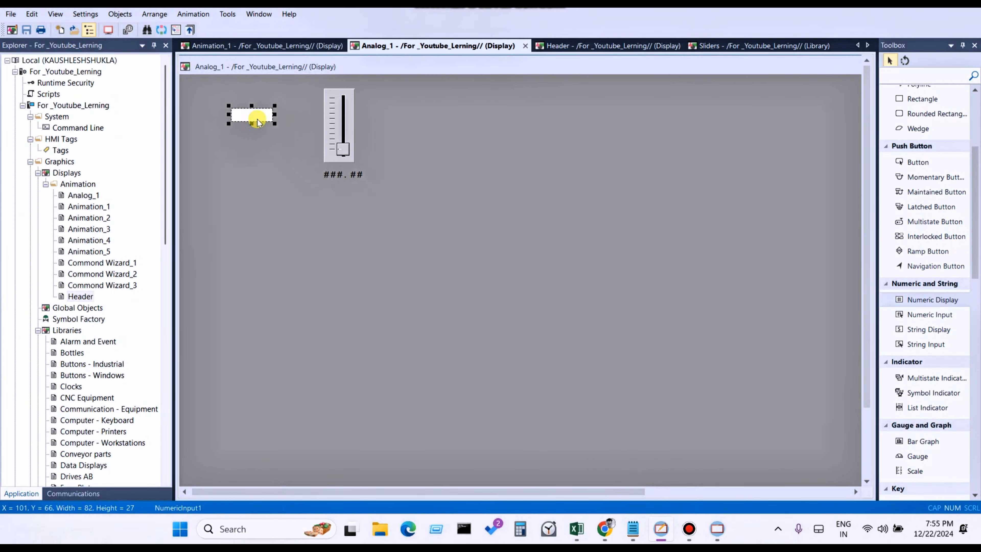
pyautogui.doubleClick(258, 122)
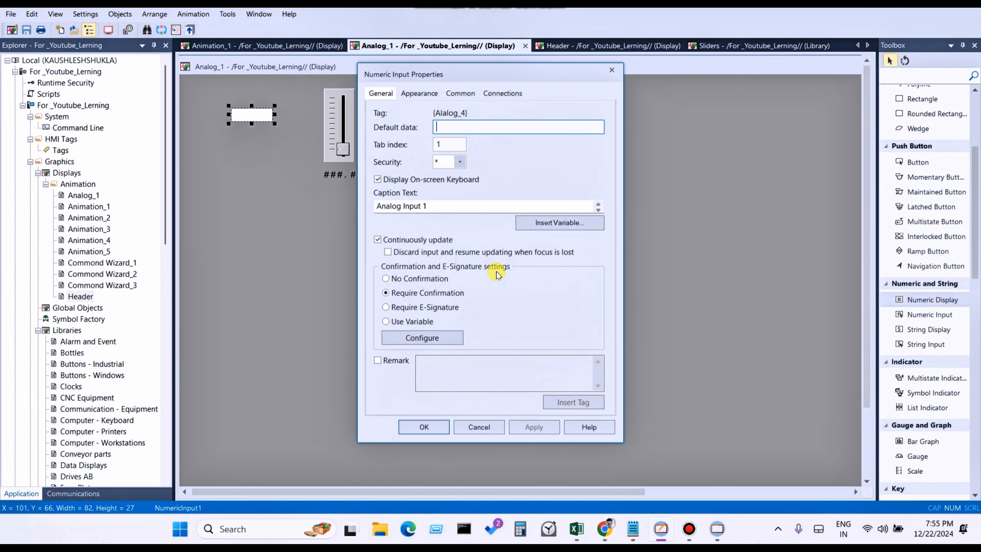
pyautogui.click(424, 427)
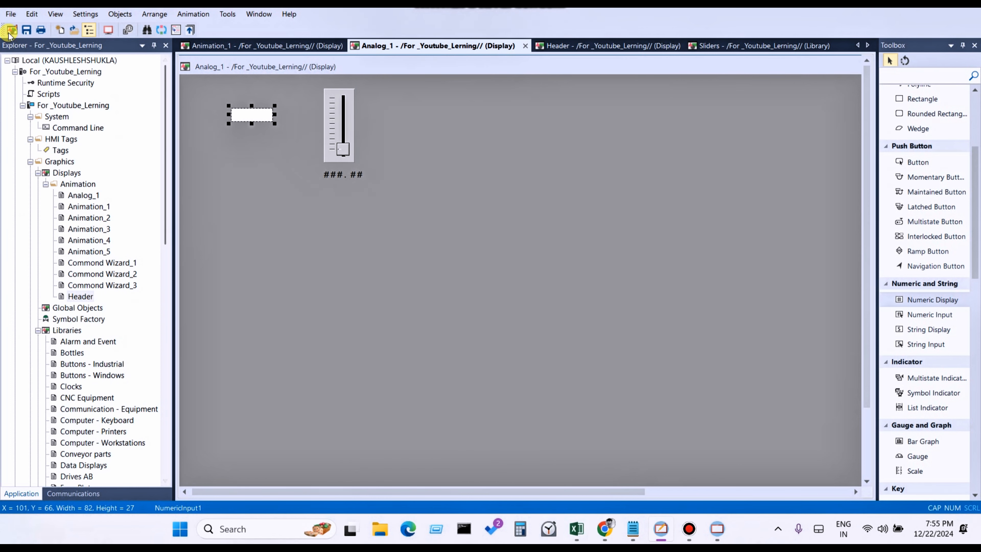
pyautogui.click(26, 32)
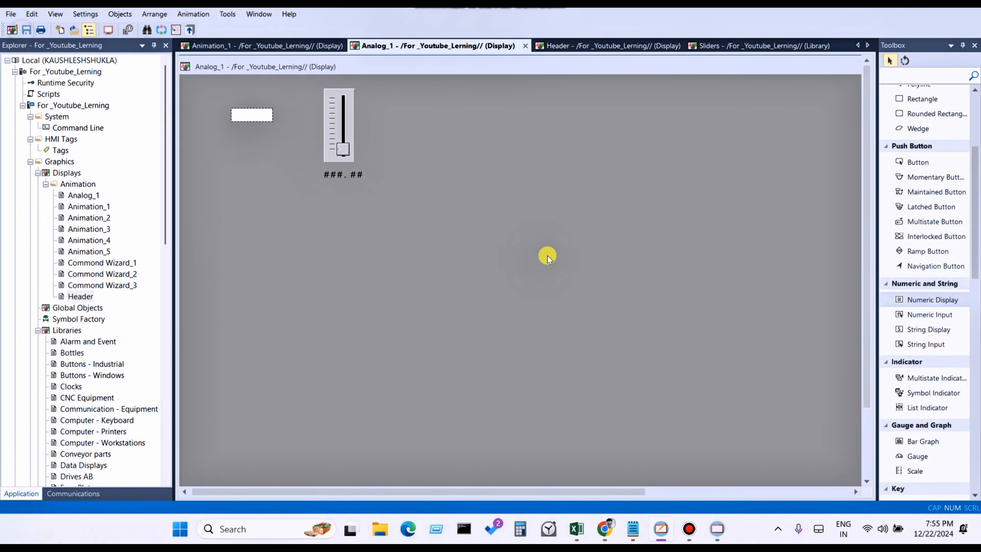
# Step: Switch back to the running client and confirm the pending write of 20 from the numeric input
pyautogui.click(728, 536)
pyautogui.click(465, 327)
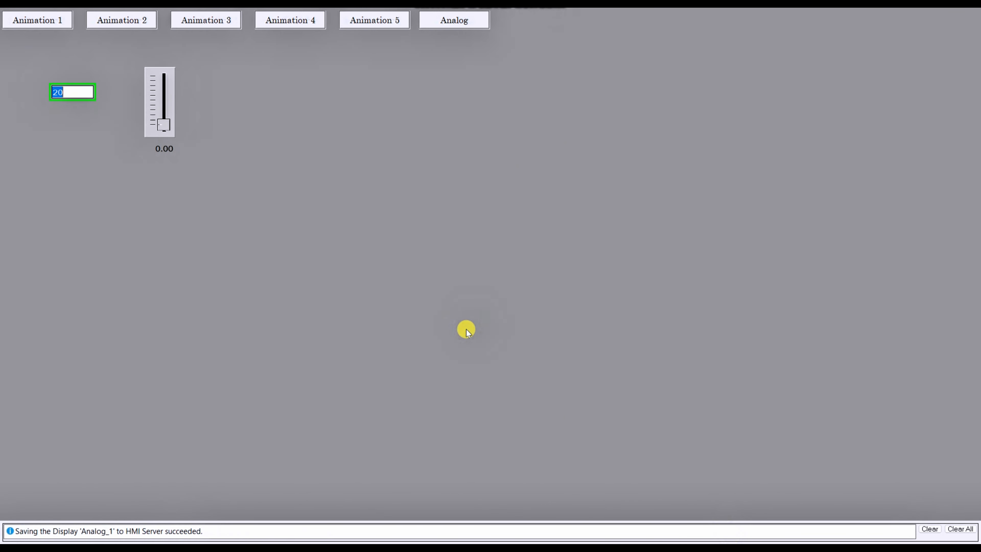